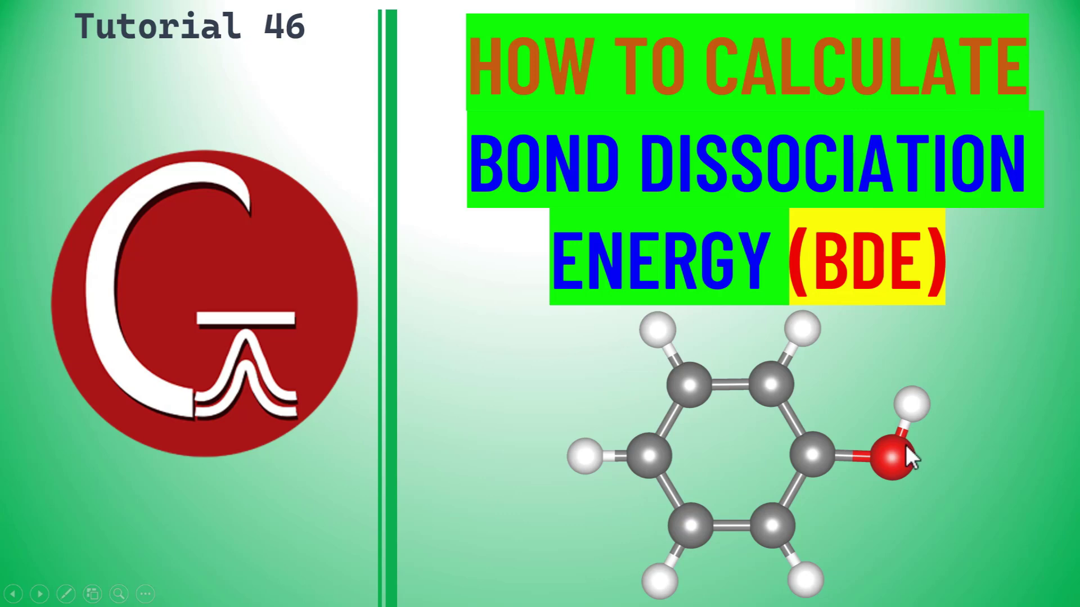
# Step: Leave the slideshow and open the Phenol folder inside the nested BDE folder in File Explorer
pyautogui.press('Escape')
pyautogui.click(1000, 8)
pyautogui.click(589, 591)
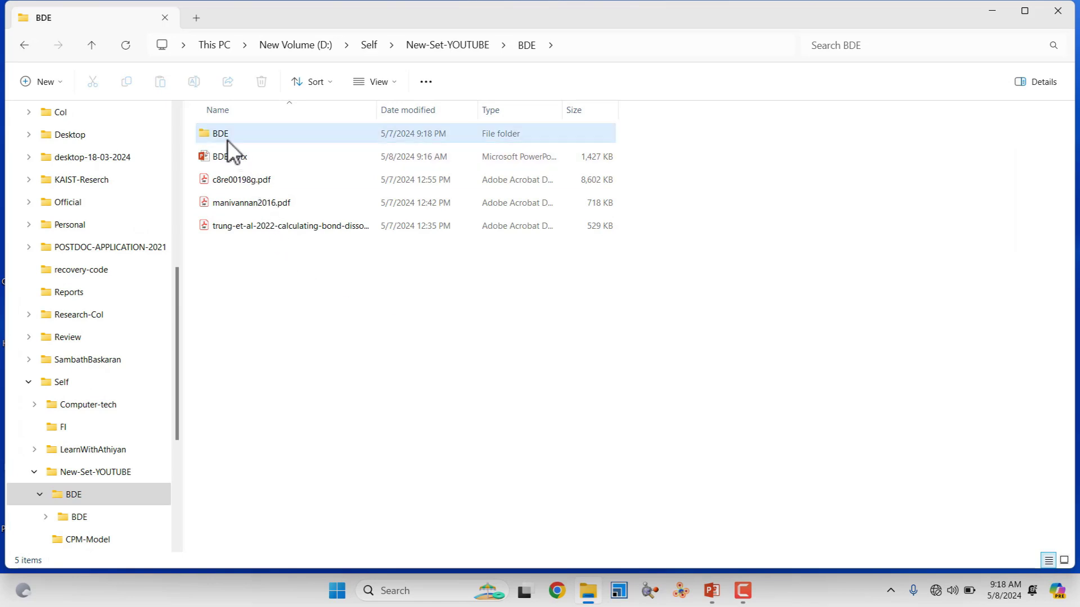
pyautogui.moveTo(227, 139)
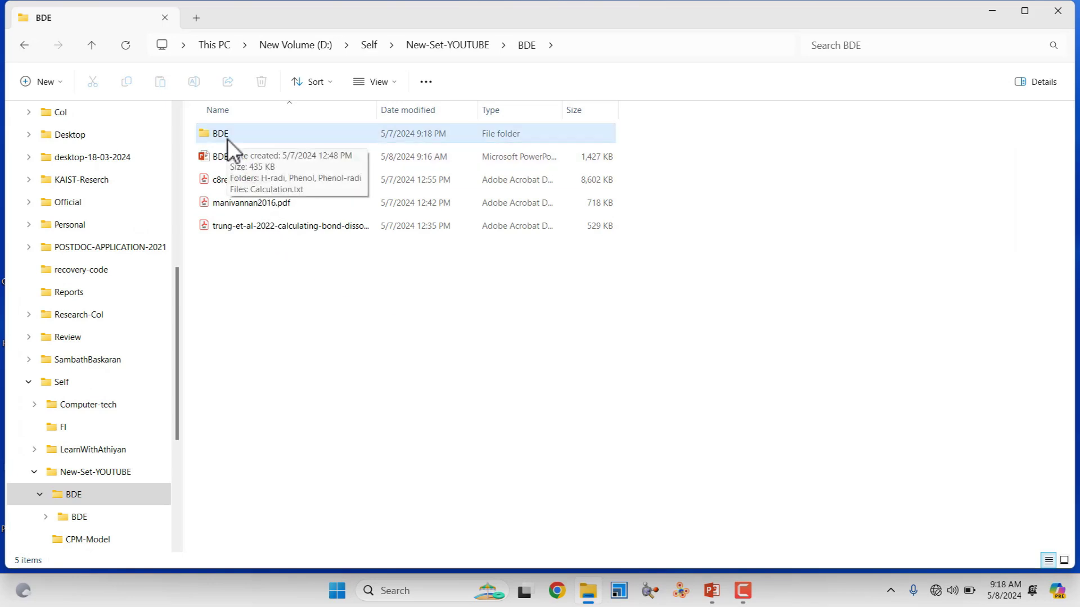
pyautogui.doubleClick(227, 140)
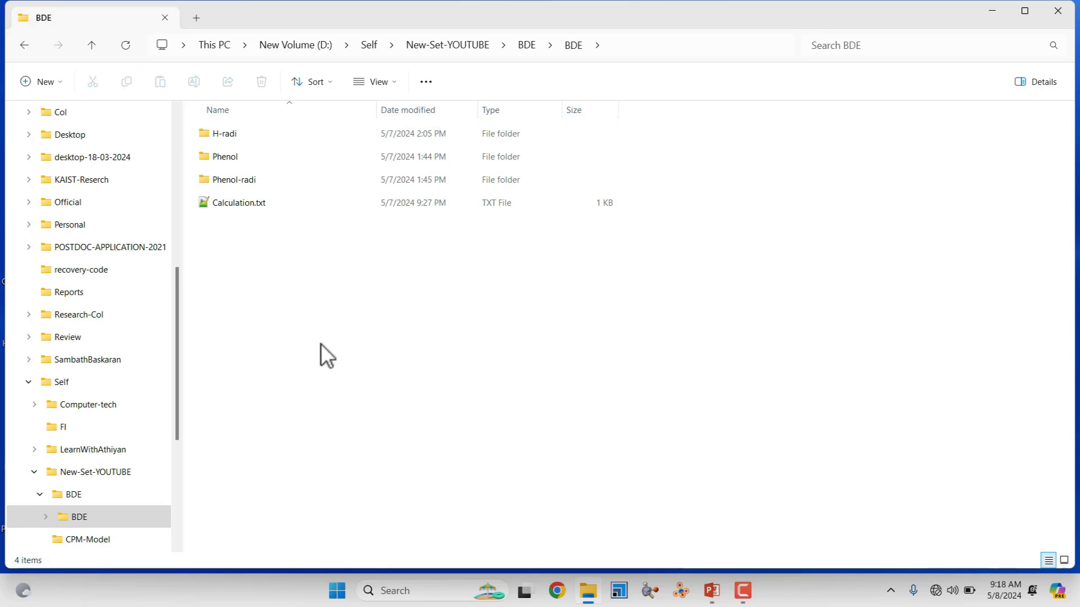
pyautogui.doubleClick(237, 157)
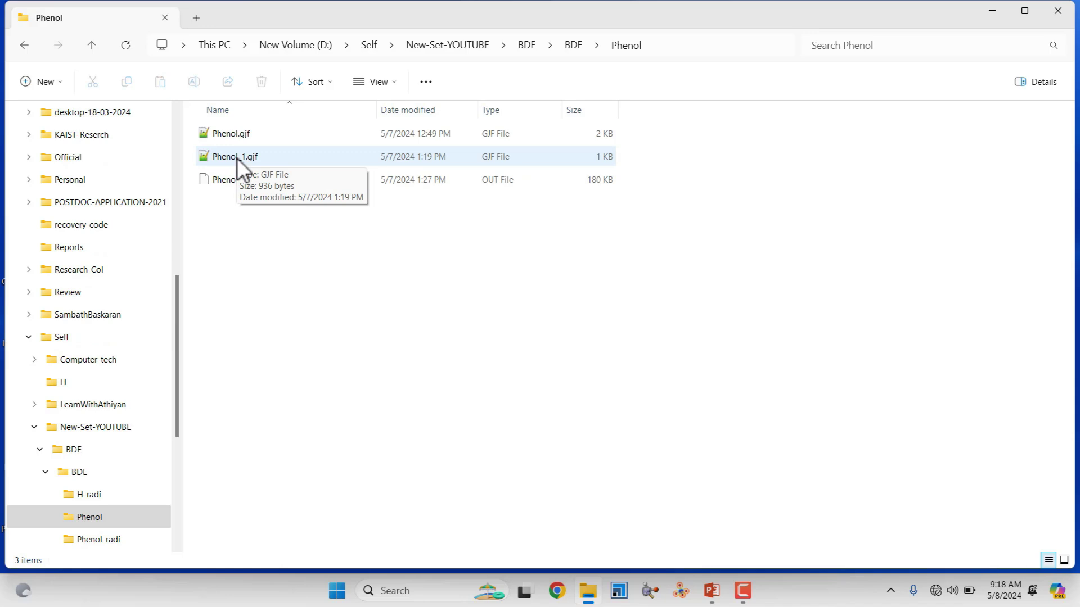
# Step: Delete Phenol.gjf and open Phenol_1.gjf in Notepad++ with a smaller text zoom
pyautogui.click(240, 137)
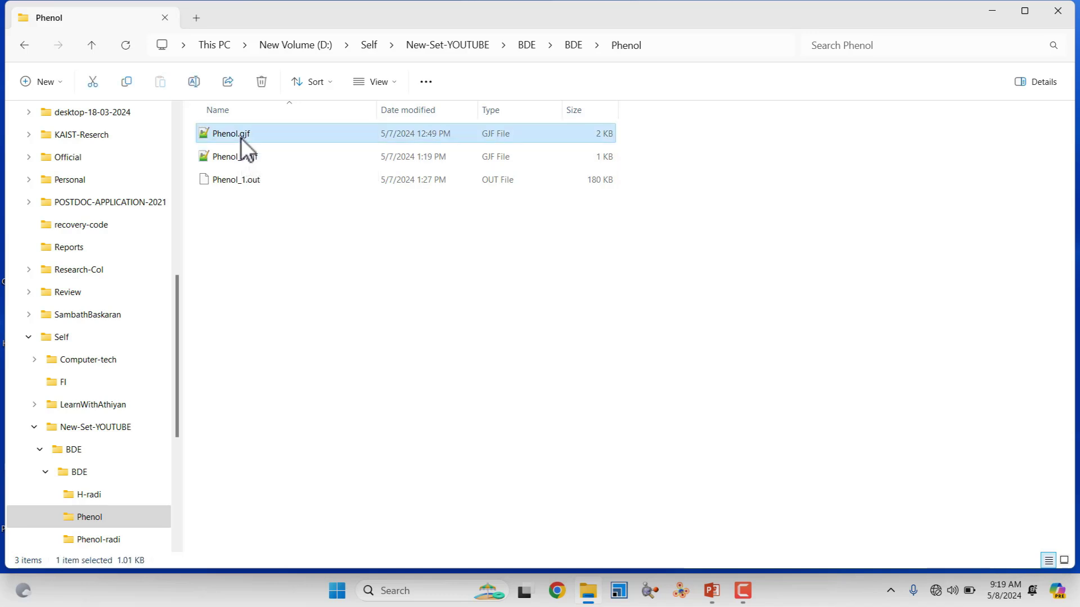
pyautogui.press('Delete')
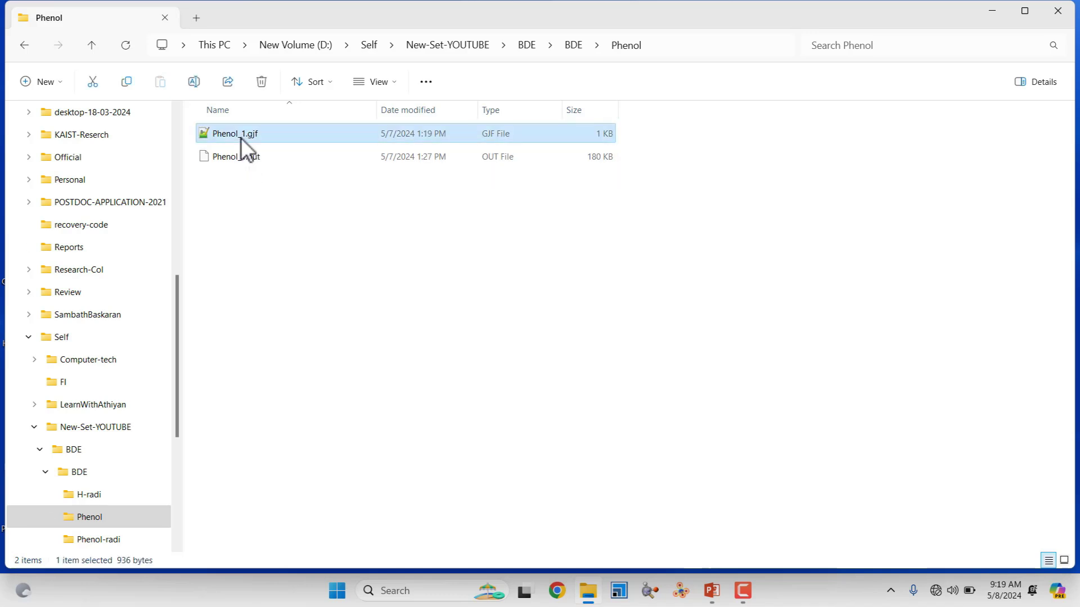
pyautogui.rightClick(241, 138)
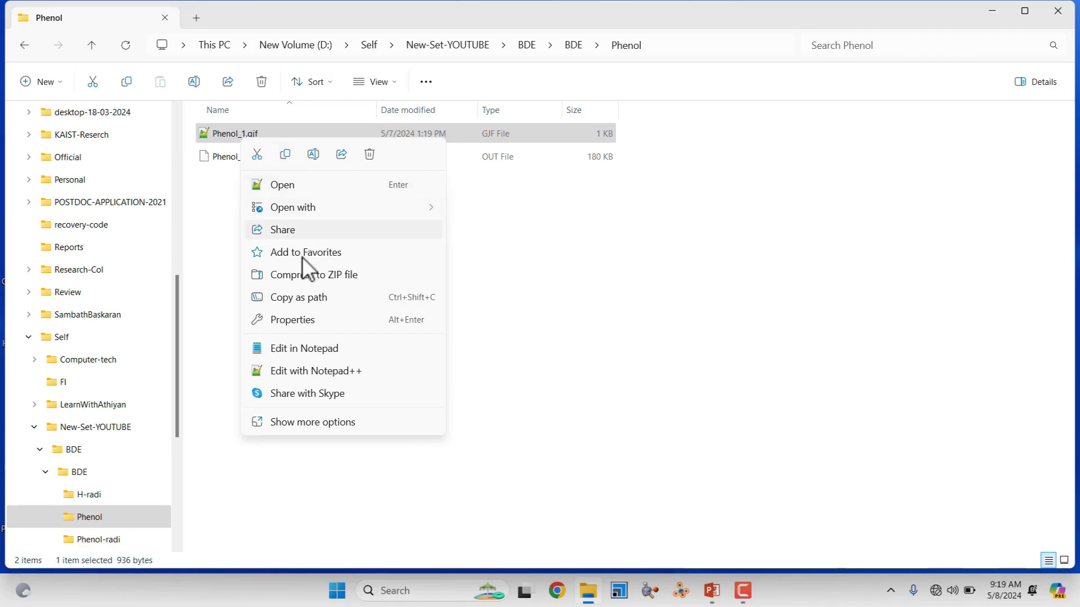
pyautogui.click(312, 370)
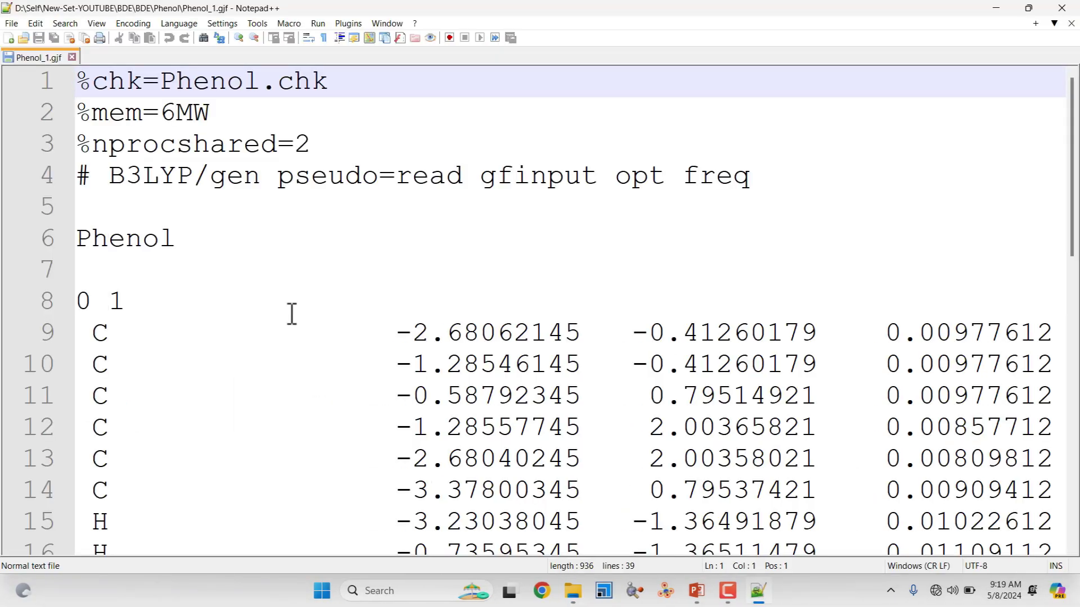
pyautogui.keyDown('ctrl'); pyautogui.scroll(-3, 292, 314); pyautogui.keyUp('ctrl')
pyautogui.keyDown('ctrl'); pyautogui.scroll(-2, 291, 313); pyautogui.keyUp('ctrl')
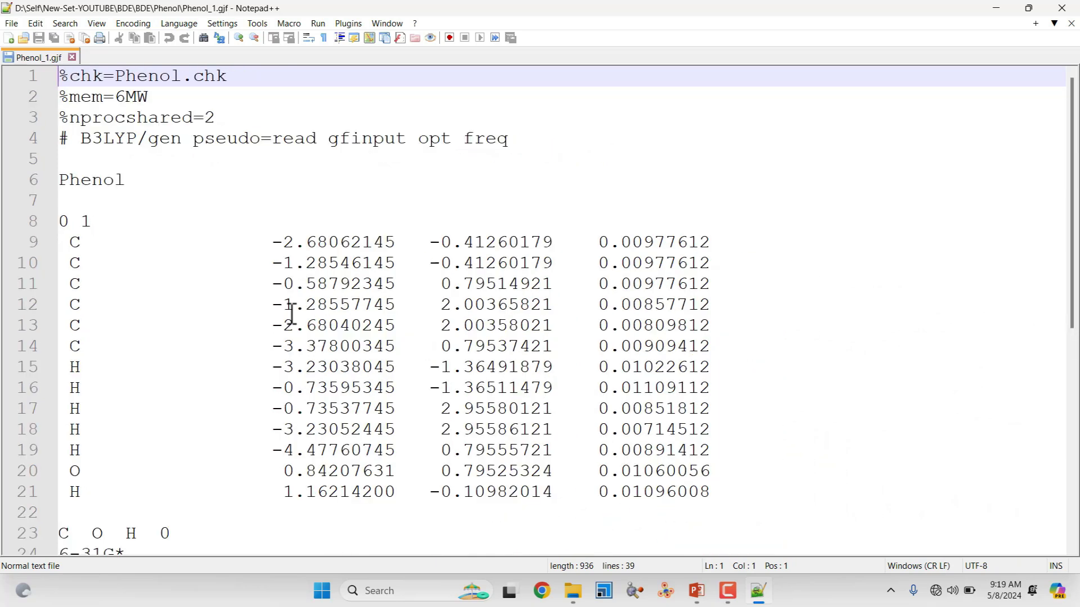
pyautogui.keyDown('ctrl'); pyautogui.scroll(-1, 291, 314); pyautogui.keyUp('ctrl')
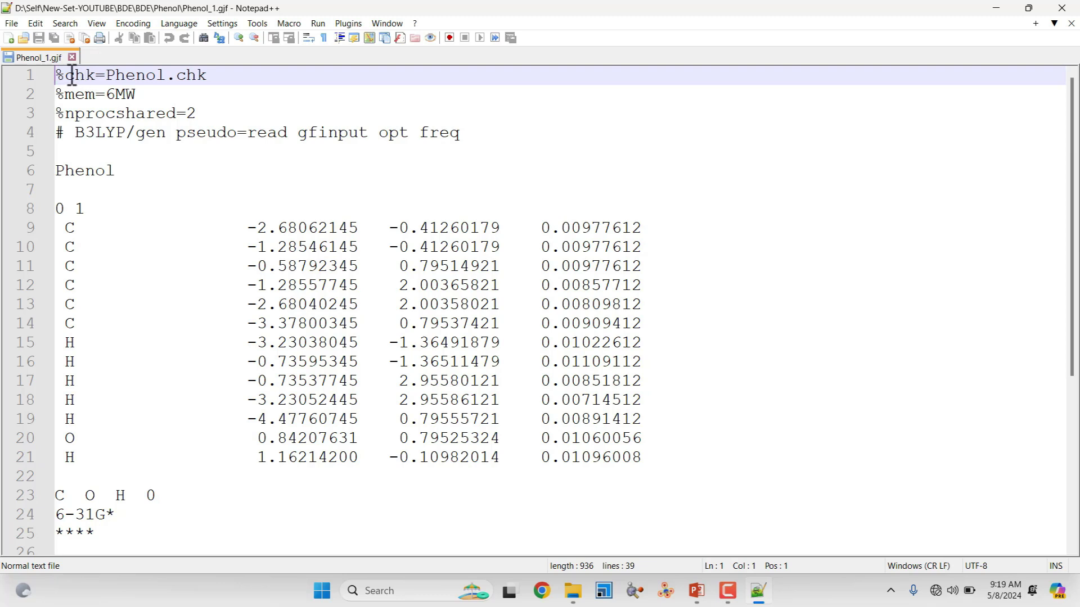
# Step: Examine the checkpoint name, memory and processor lines and the B3LYP route line with its opt and freq keywords
pyautogui.doubleClick(111, 74)
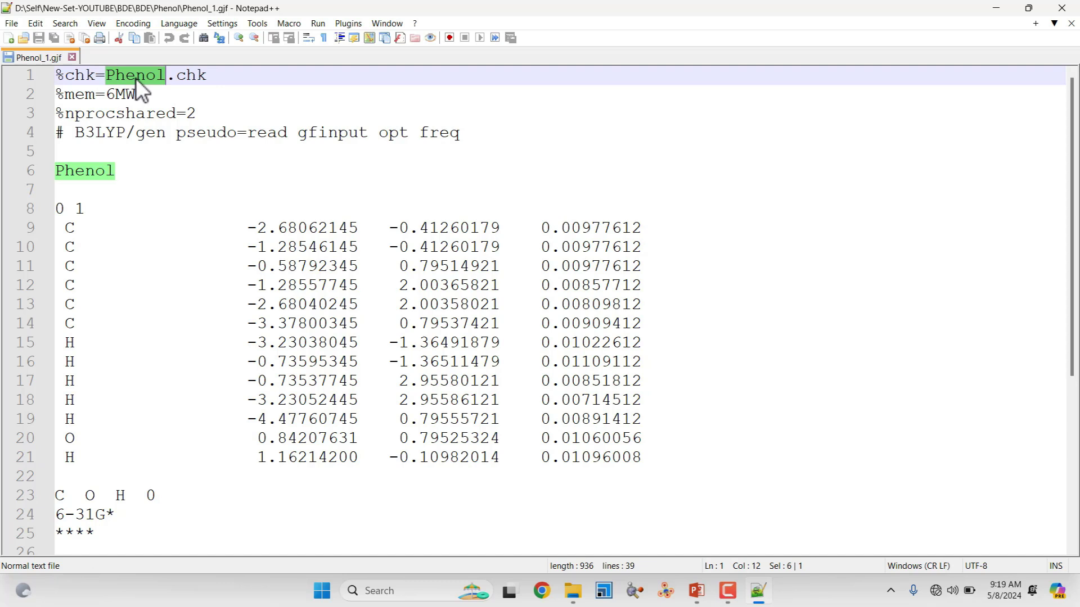
pyautogui.click(96, 94)
pyautogui.click(56, 95)
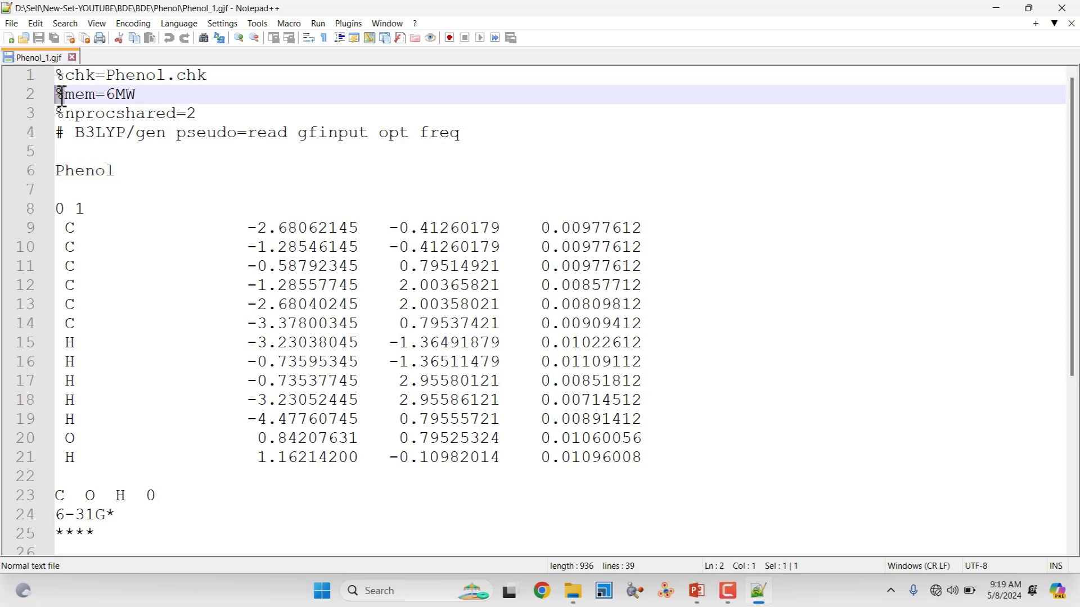
pyautogui.click(98, 95)
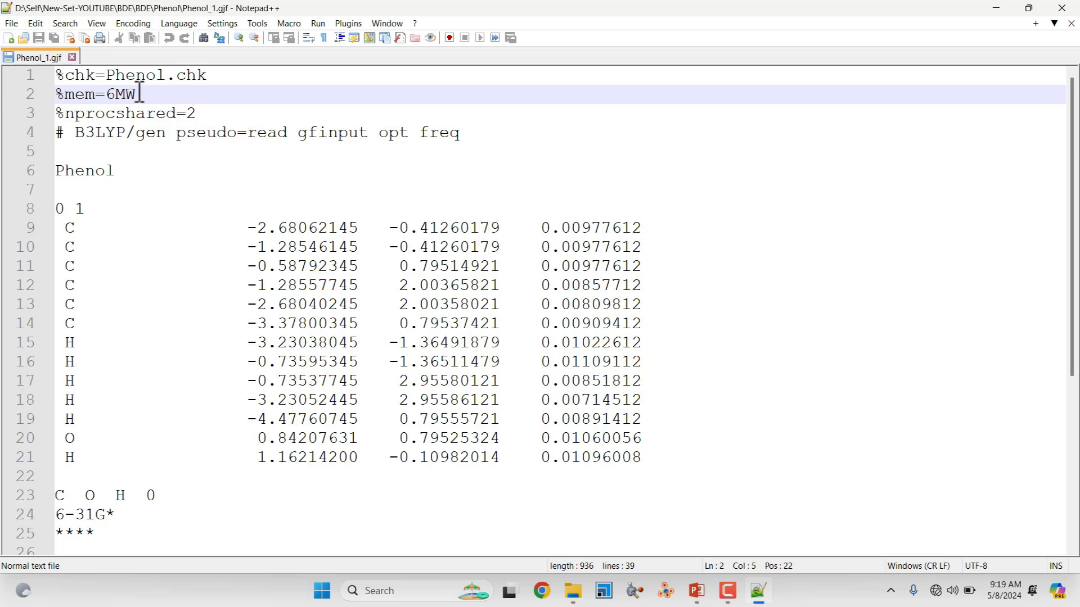
pyautogui.click(67, 113)
pyautogui.moveTo(200, 113); pyautogui.dragTo(46, 102)
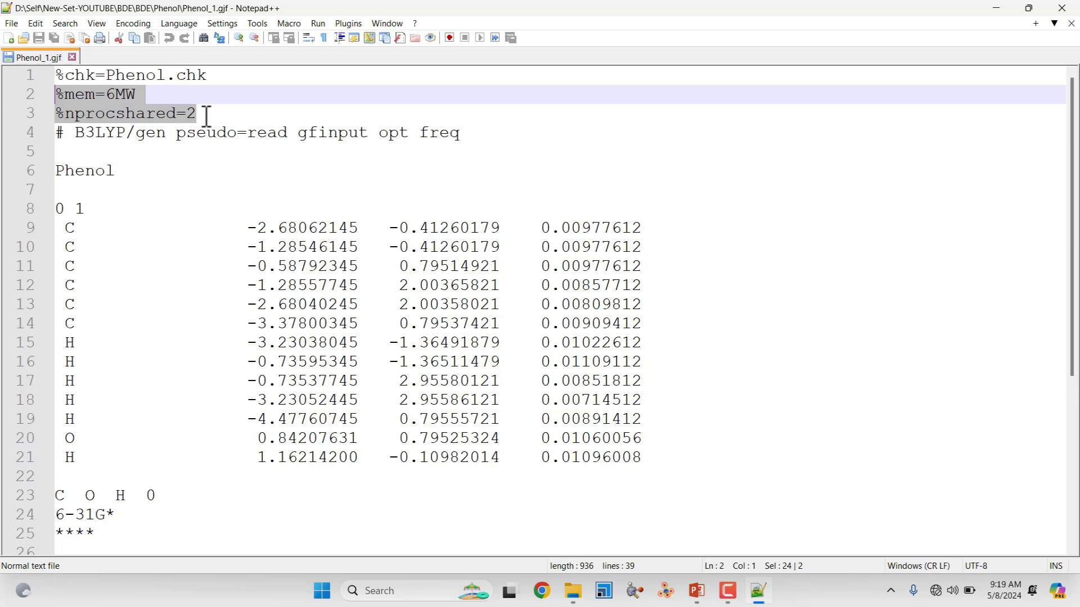
pyautogui.click(94, 133)
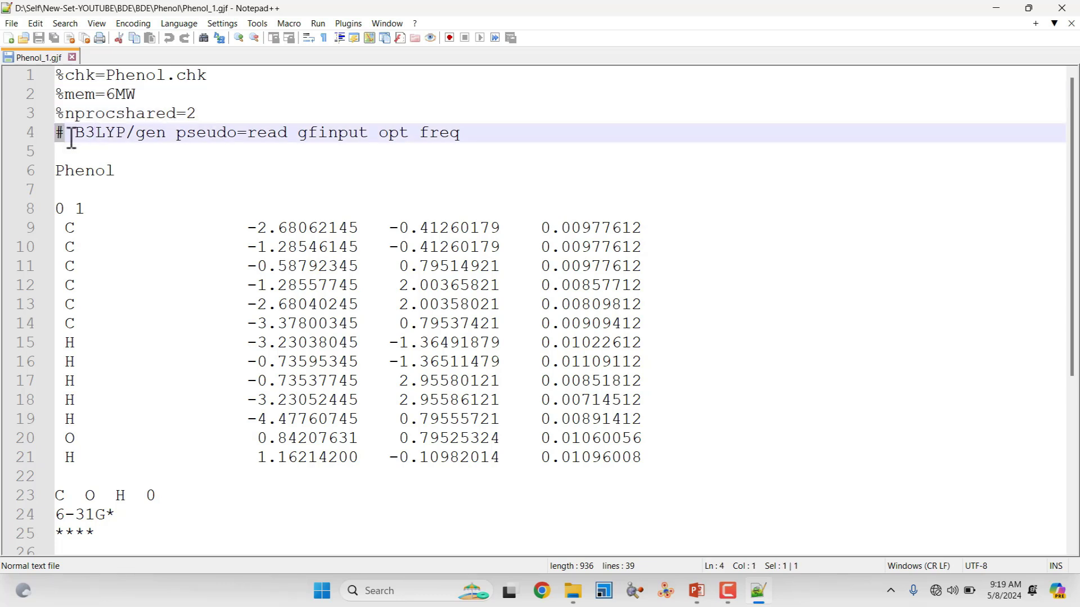
pyautogui.moveTo(76, 134); pyautogui.dragTo(370, 134)
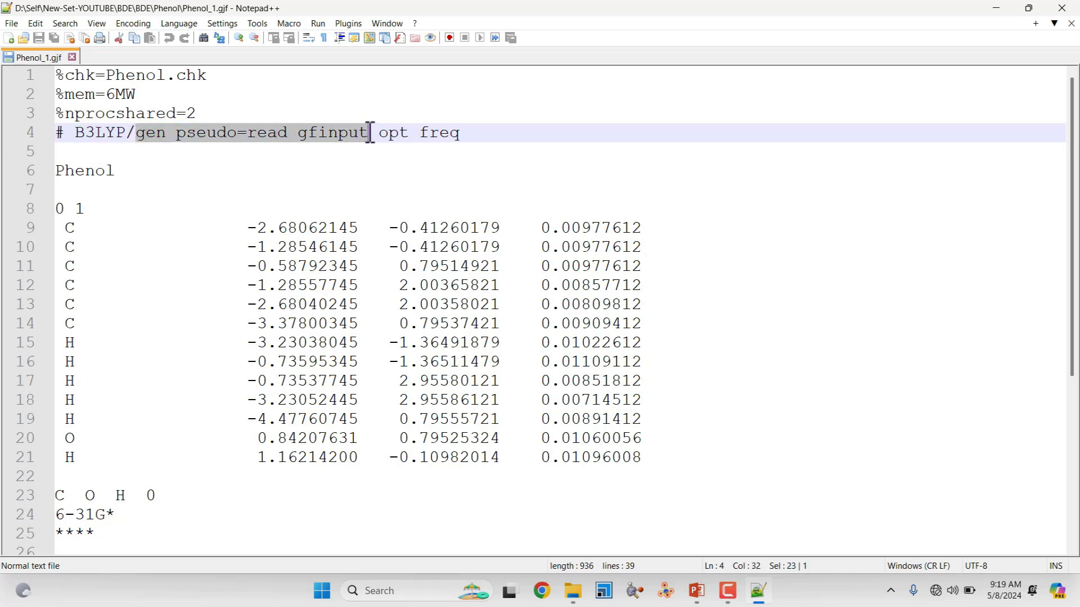
pyautogui.moveTo(380, 135); pyautogui.dragTo(462, 133)
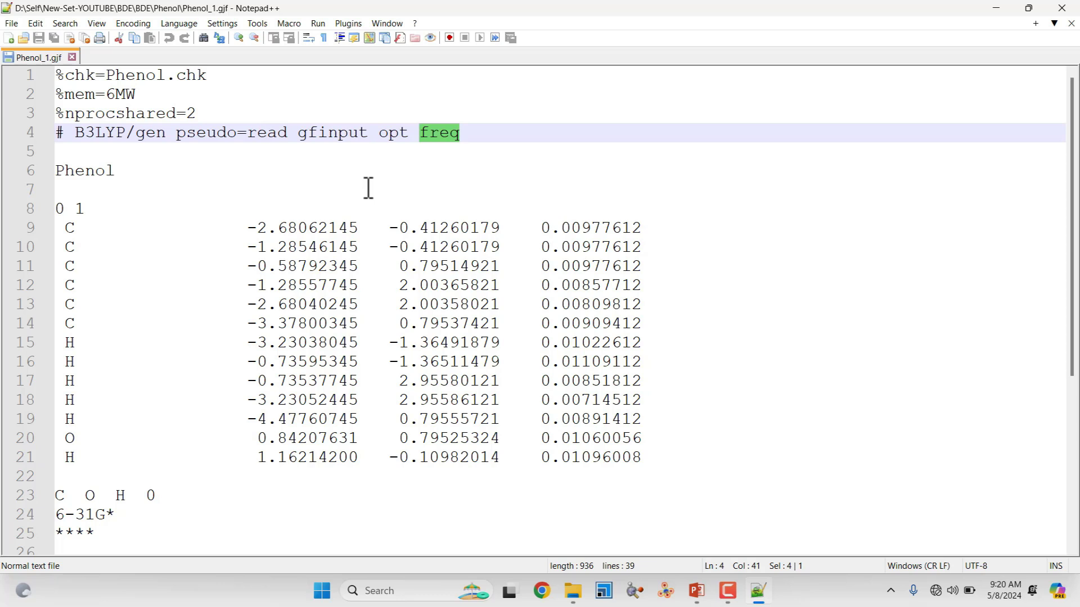
pyautogui.click(400, 135)
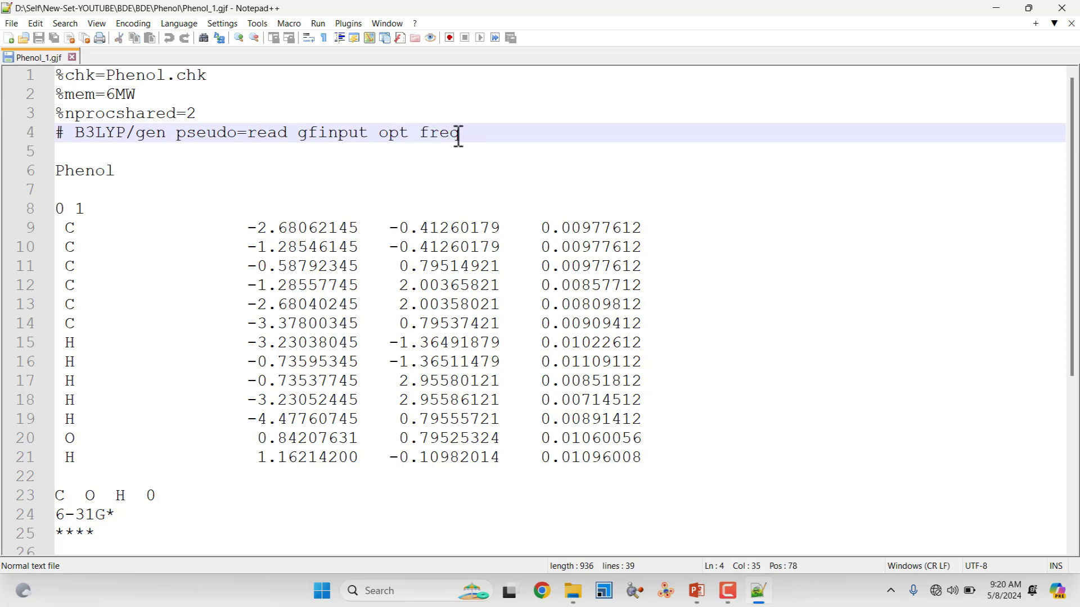
# Step: Review the Phenol title, the charge and multiplicity line, the atom coordinates and the blank lines separating these sections
pyautogui.click(119, 156)
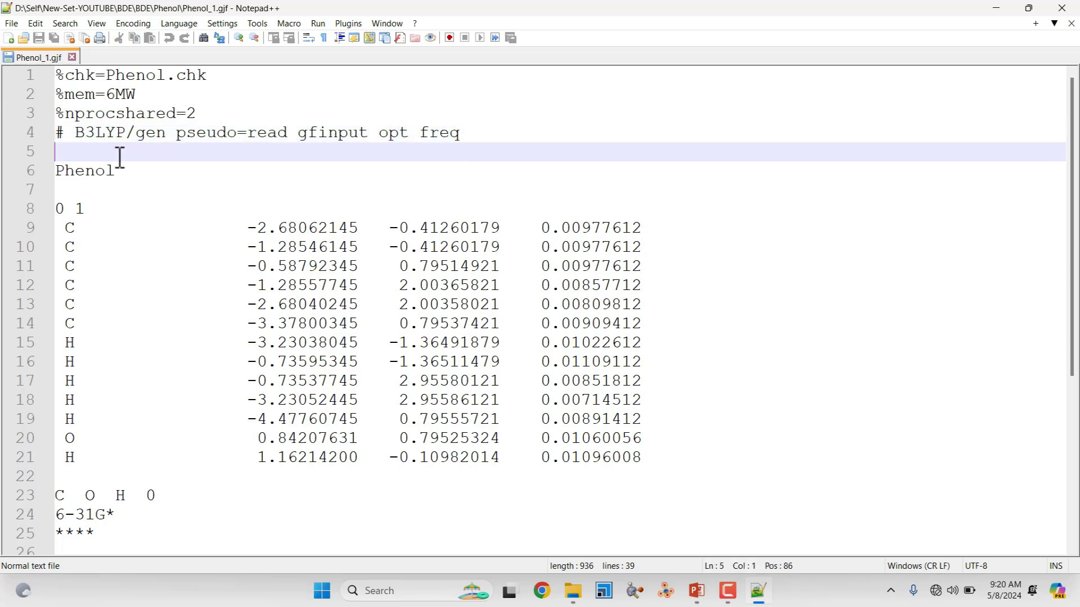
pyautogui.moveTo(116, 171); pyautogui.dragTo(55, 175)
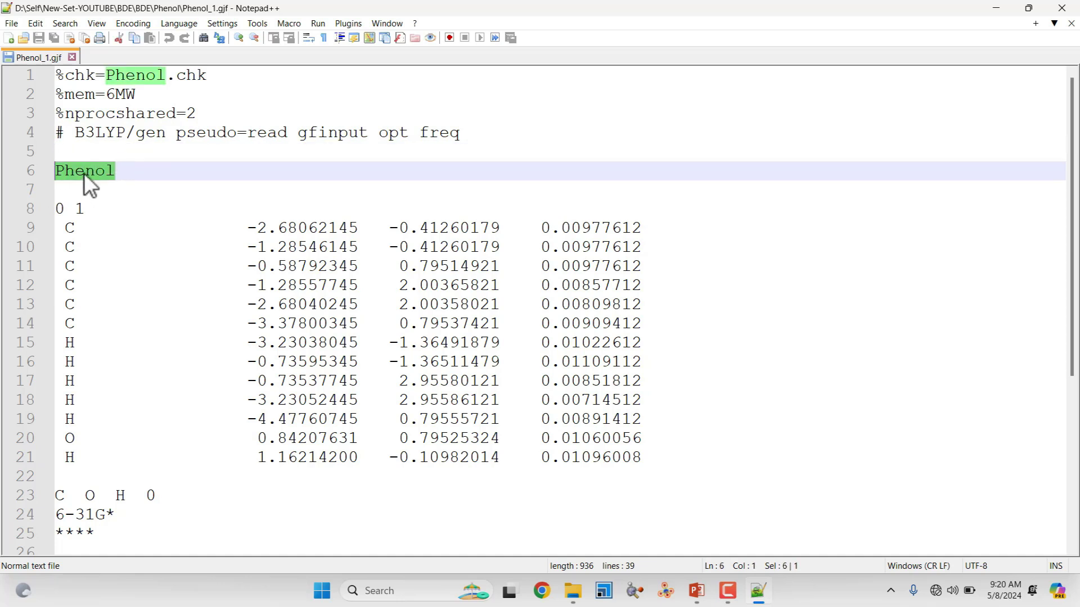
pyautogui.click(80, 189)
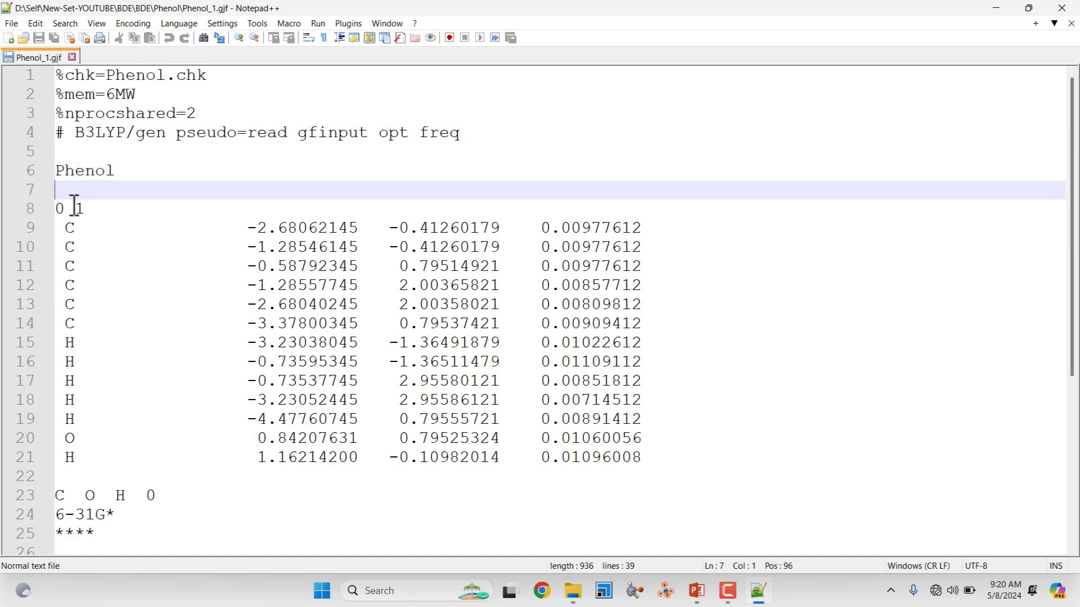
pyautogui.moveTo(65, 209); pyautogui.dragTo(58, 209)
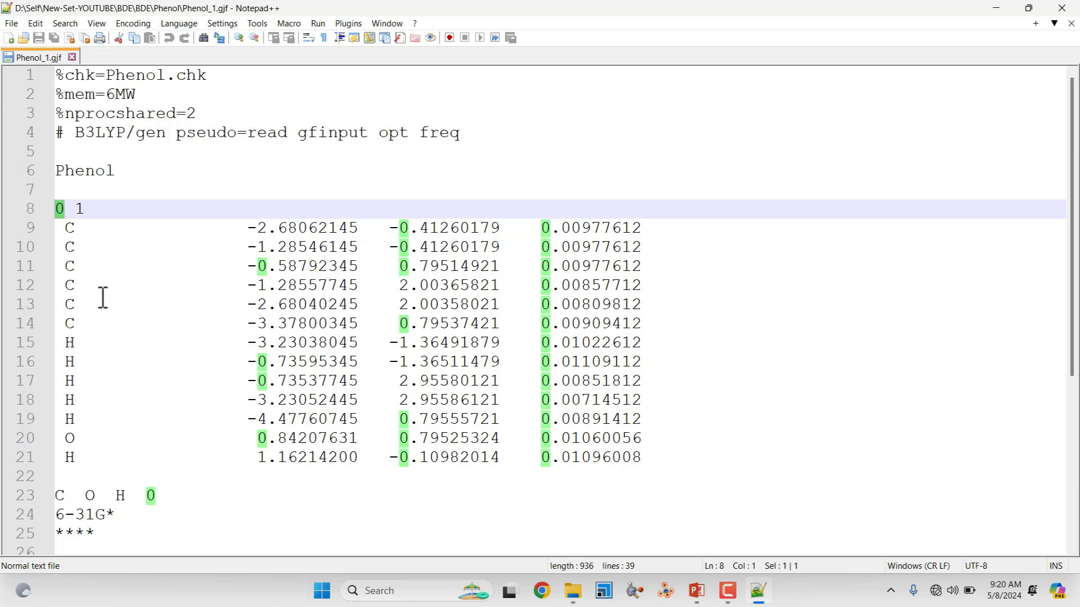
pyautogui.doubleClick(80, 209)
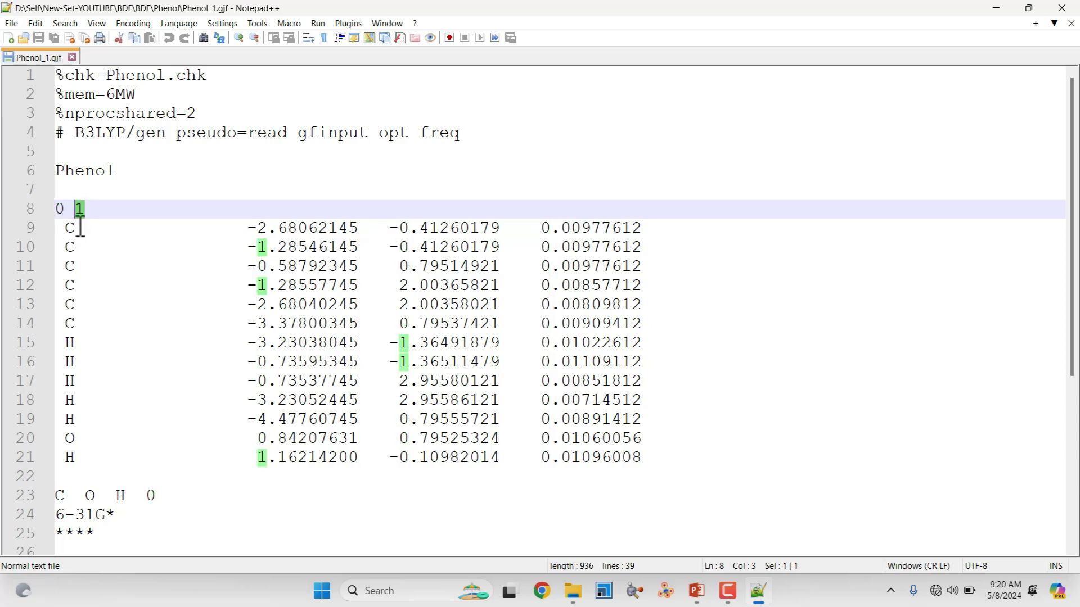
pyautogui.click(85, 209)
pyautogui.moveTo(64, 229); pyautogui.dragTo(678, 458)
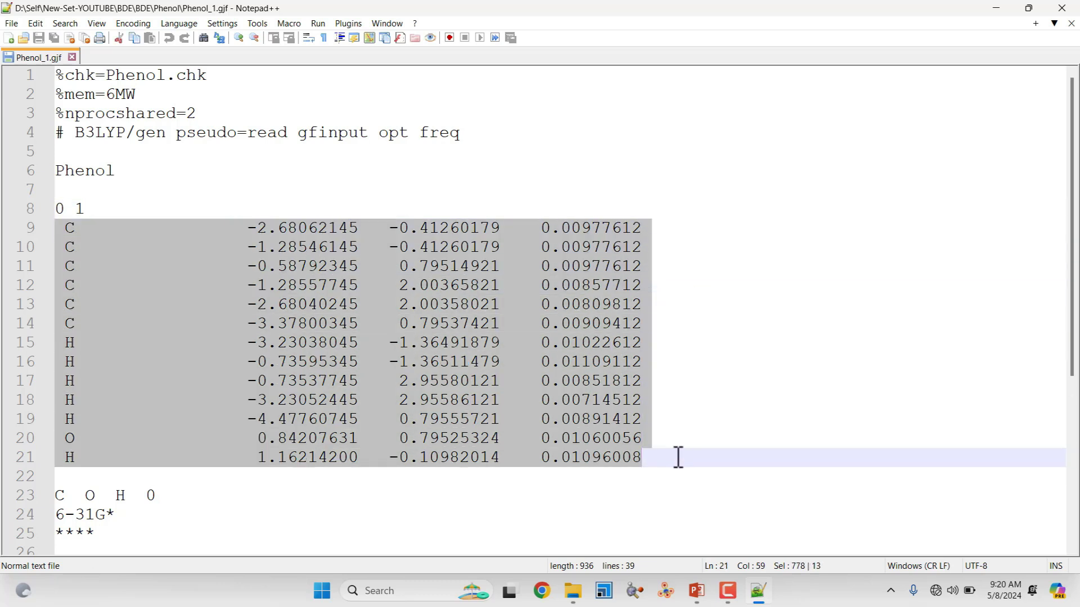
pyautogui.click(68, 477)
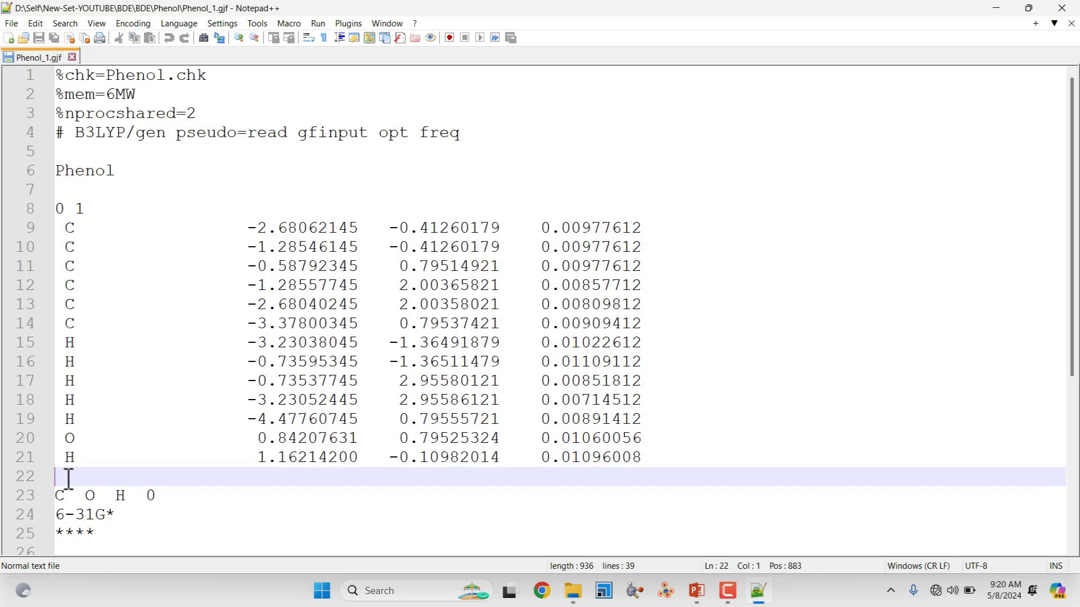
# Step: Examine the element list and 6-31G* basis set below the coordinates, and the B3LYP functional in the route line
pyautogui.scroll(-2, 68, 446)
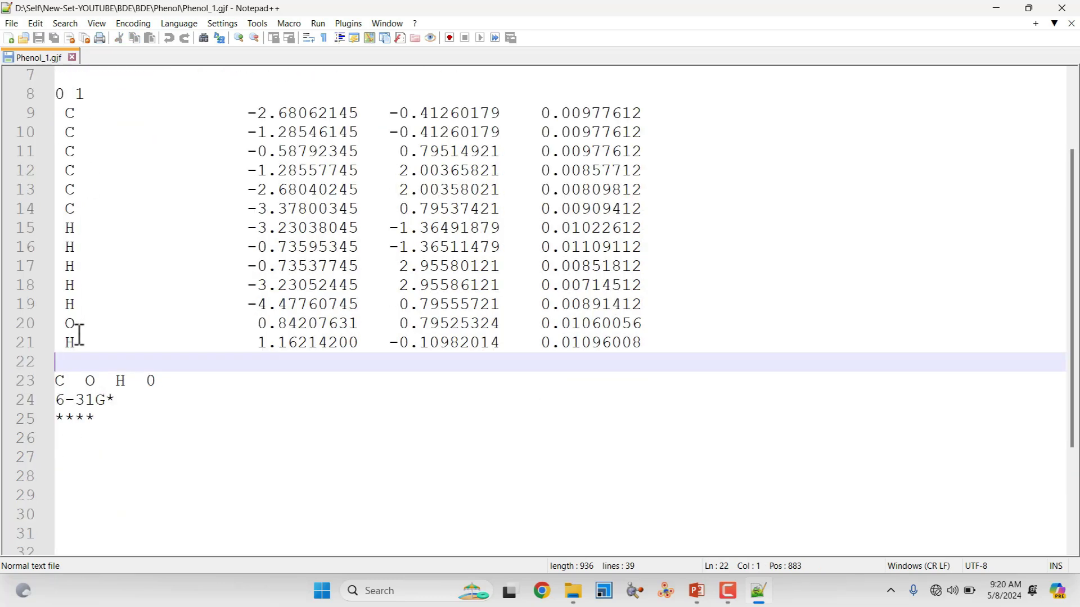
pyautogui.doubleClick(64, 382)
pyautogui.doubleClick(88, 382)
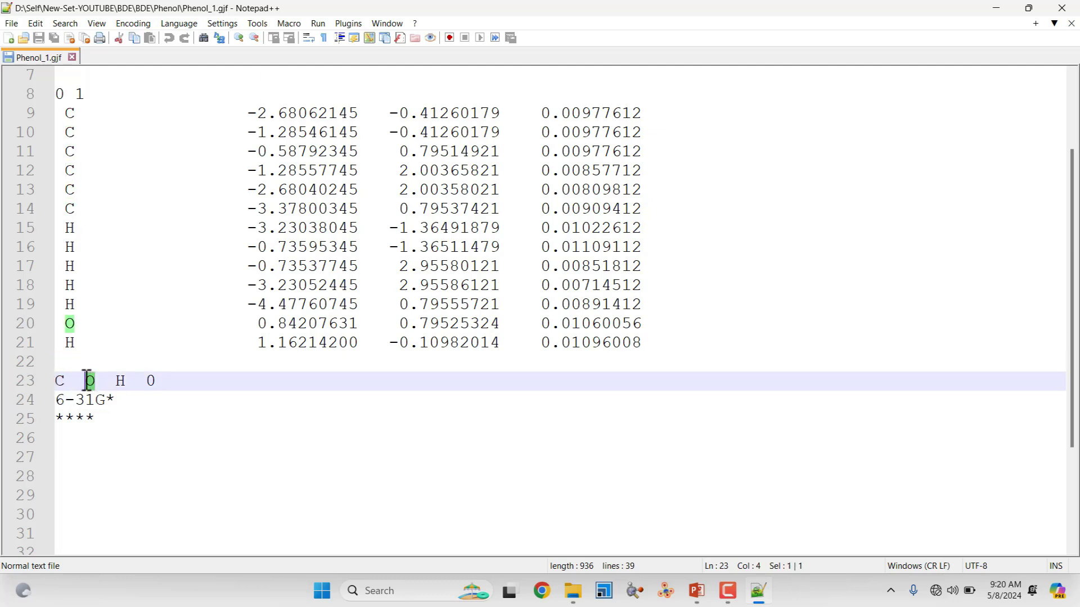
pyautogui.doubleClick(121, 381)
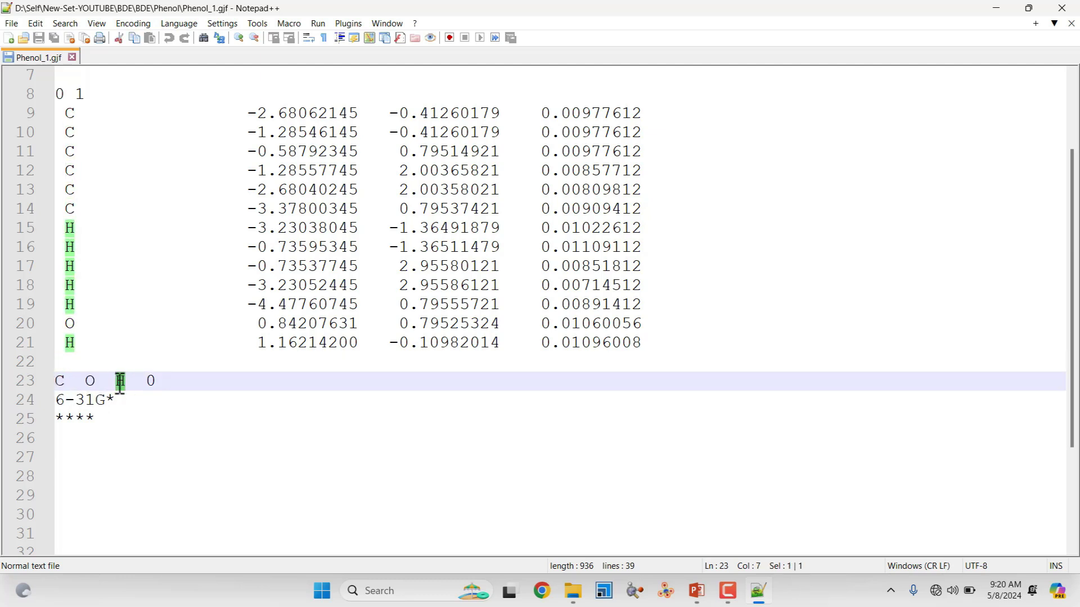
pyautogui.doubleClick(149, 382)
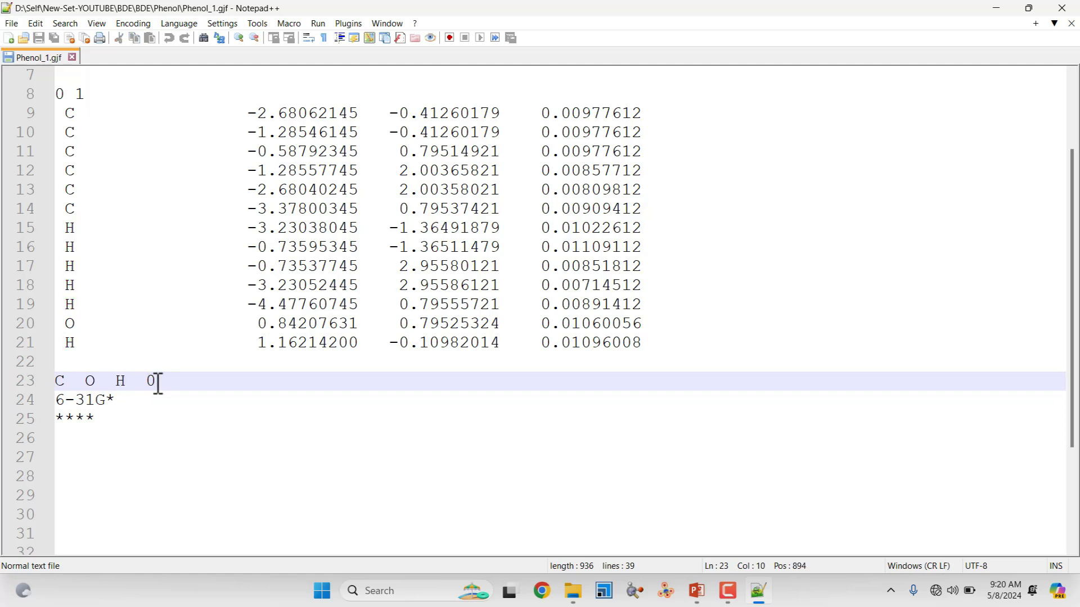
pyautogui.click(128, 398)
pyautogui.moveTo(115, 398); pyautogui.dragTo(53, 398)
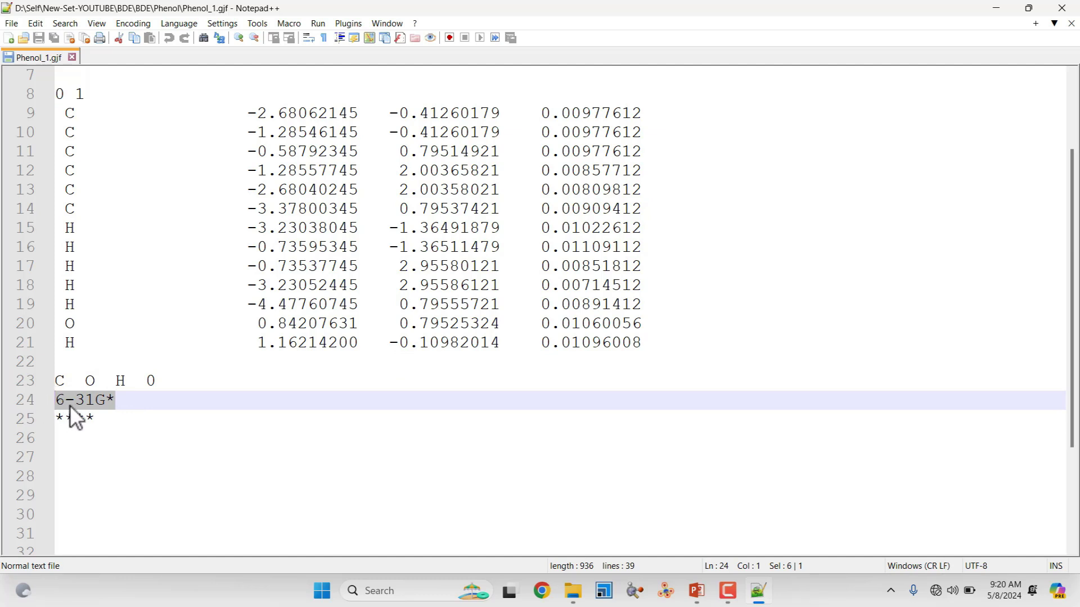
pyautogui.click(122, 402)
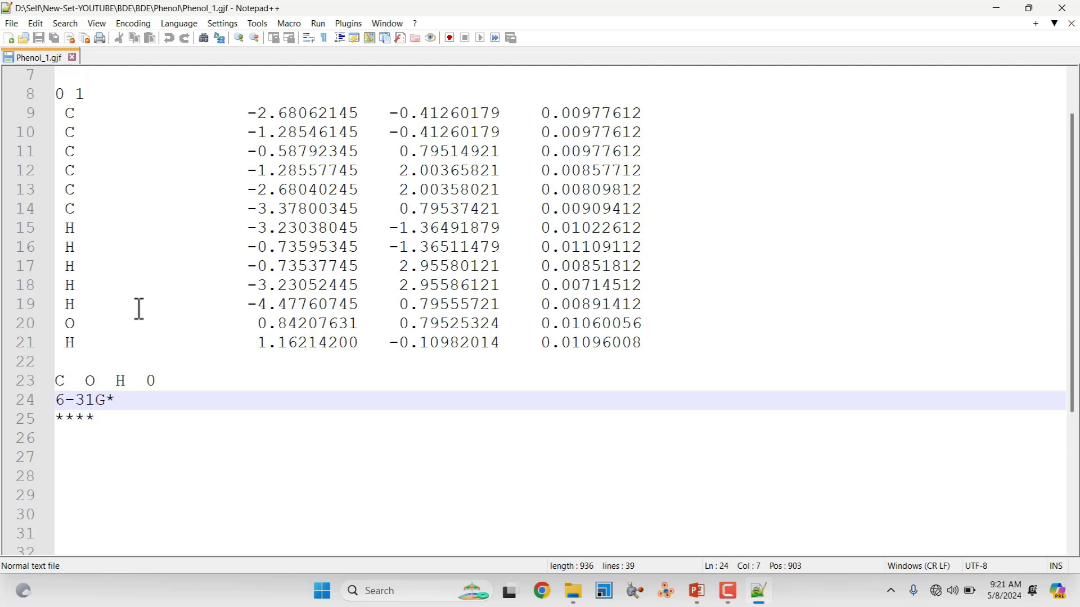
pyautogui.scroll(2, 138, 309)
pyautogui.moveTo(126, 135); pyautogui.dragTo(82, 135)
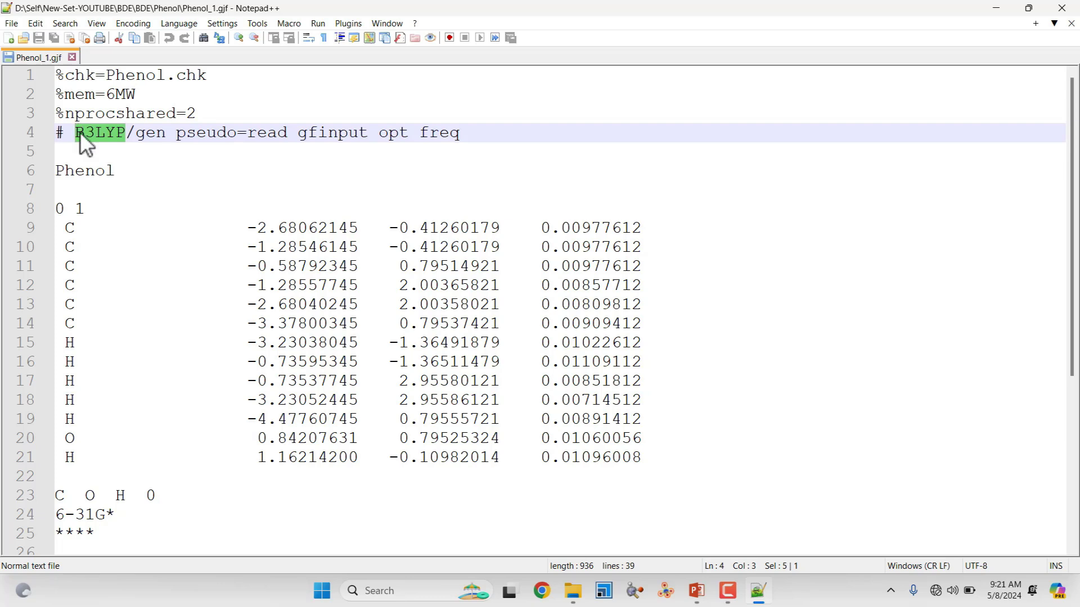
# Step: Insert four line breaks after the **** line that ends the basis set section
pyautogui.scroll(-4, 107, 225)
pyautogui.moveTo(100, 309); pyautogui.dragTo(55, 304)
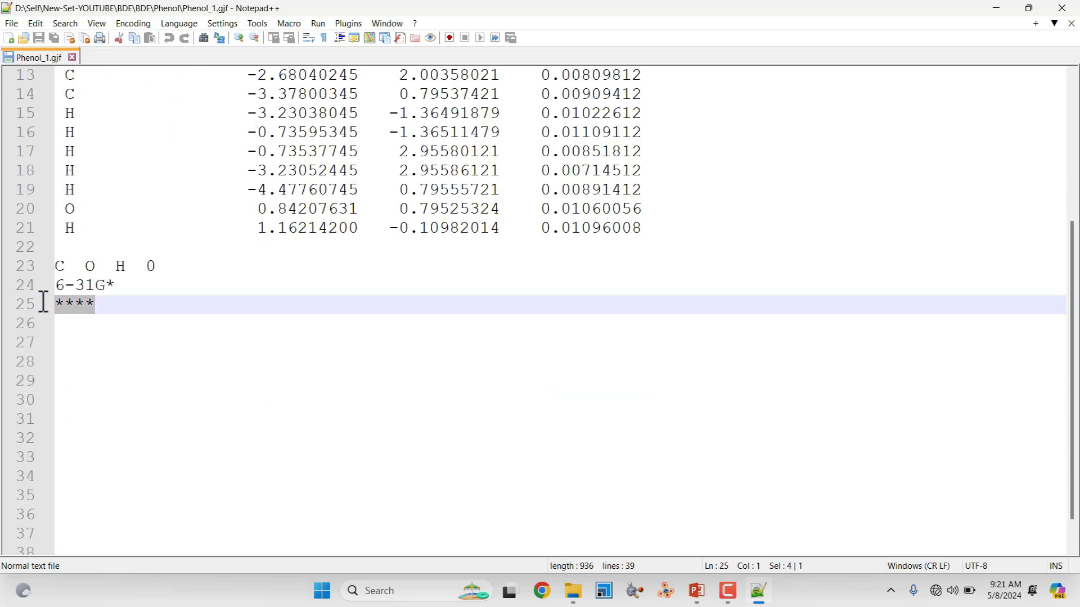
pyautogui.click(104, 302)
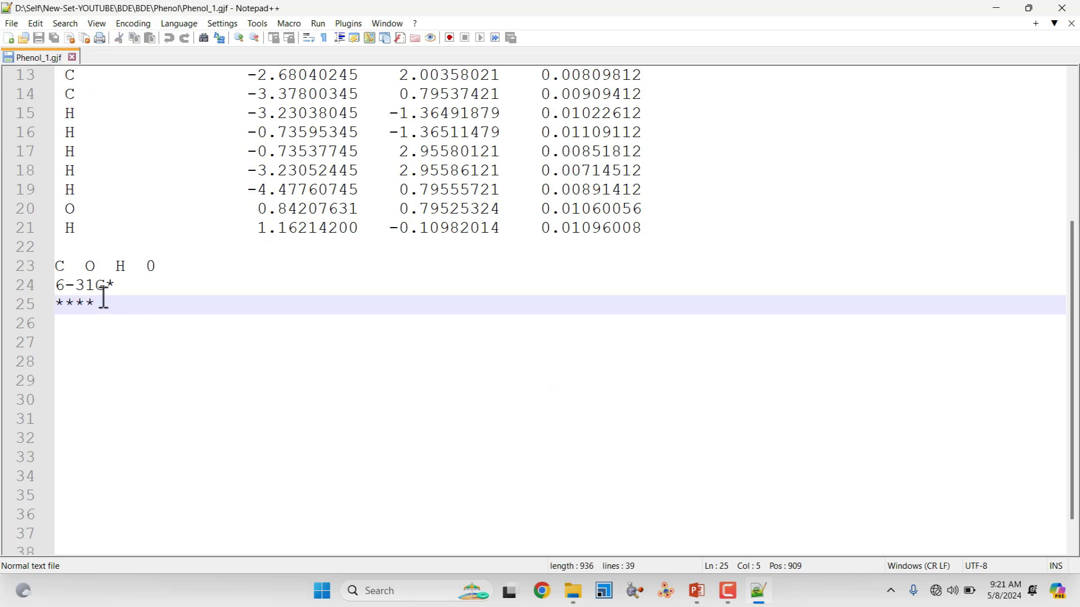
pyautogui.press('Return')
pyautogui.press('Return')
pyautogui.press('Return')
pyautogui.press('Return')
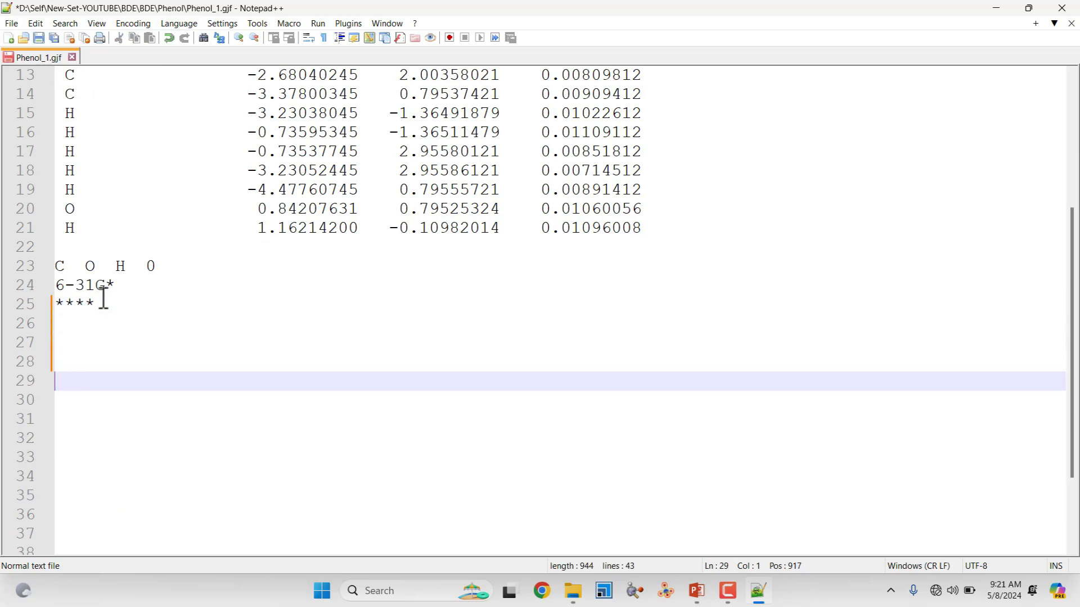
# Step: Insert two more line breaks below the **** line, and save and close Phenol_1.gjf
pyautogui.press('Return')
pyautogui.press('Return')
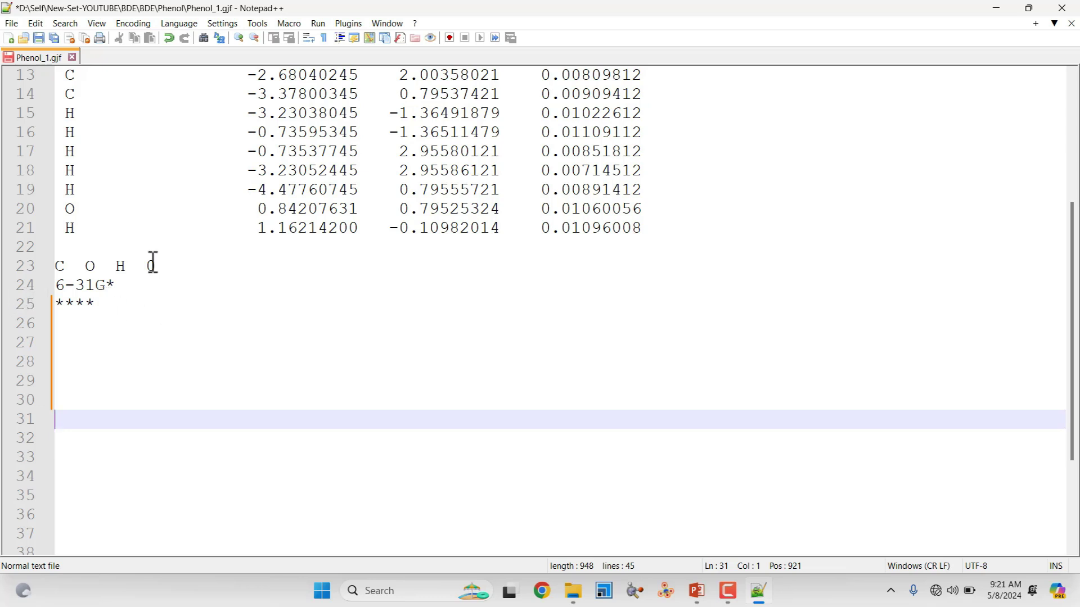
pyautogui.click(42, 38)
pyautogui.scroll(4, 118, 228)
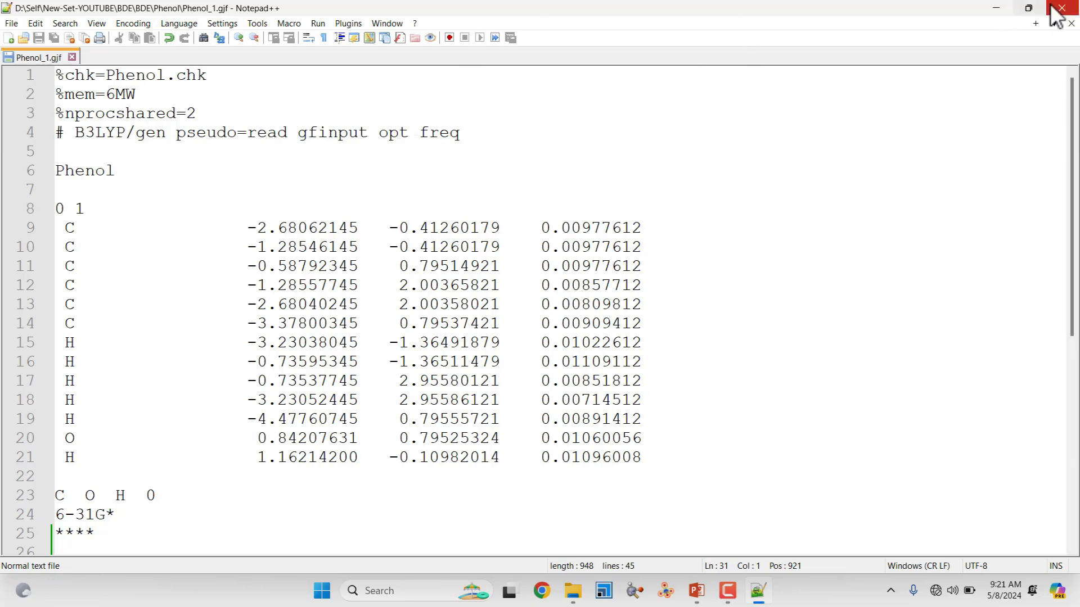
pyautogui.click(73, 57)
# Step: Open Phenol_1.out from the Phenol folder in Notepad++ and maximize its window
pyautogui.moveTo(106, 13); pyautogui.dragTo(566, 163)
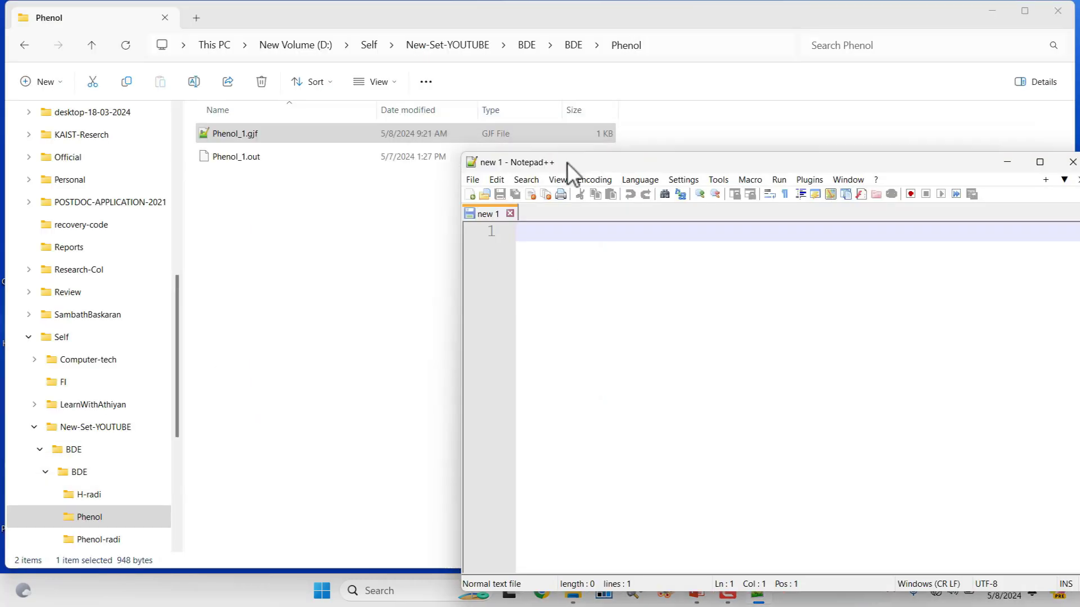
pyautogui.click(266, 159)
pyautogui.rightClick(255, 157)
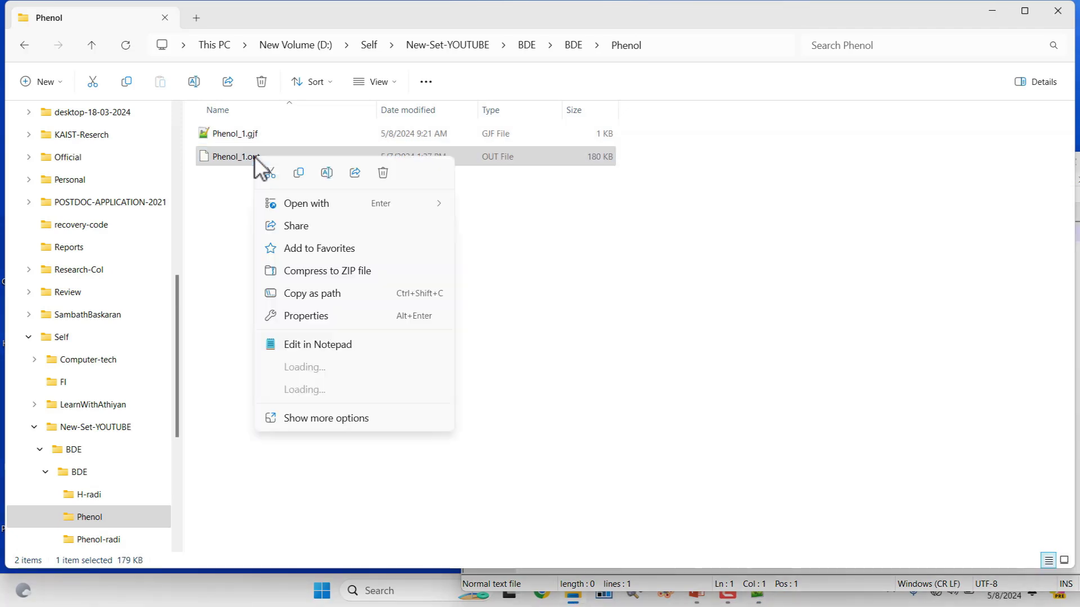
pyautogui.click(329, 367)
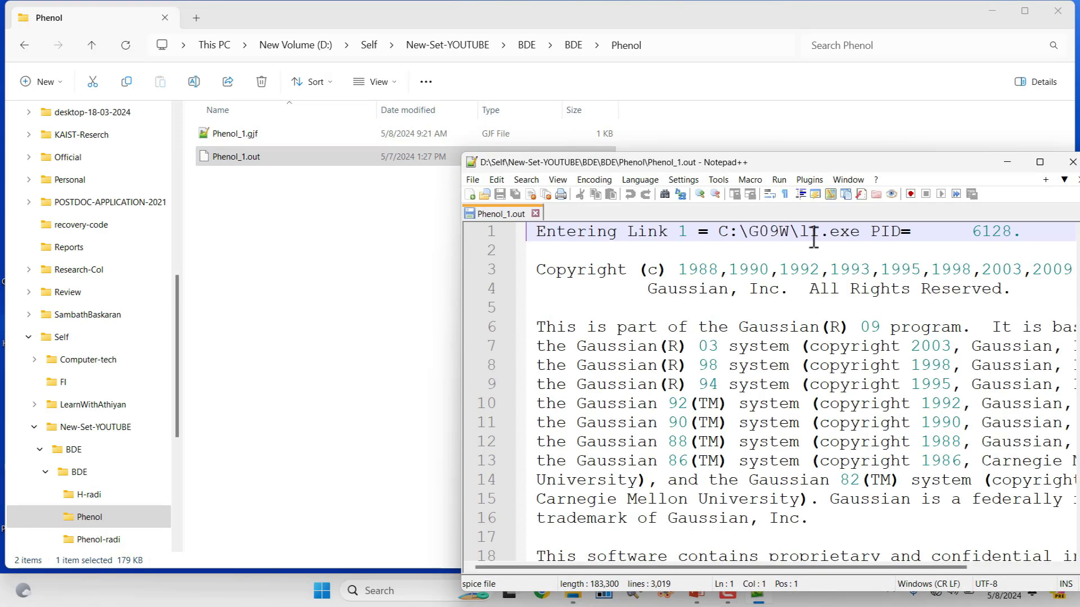
pyautogui.moveTo(821, 164); pyautogui.dragTo(433, 144)
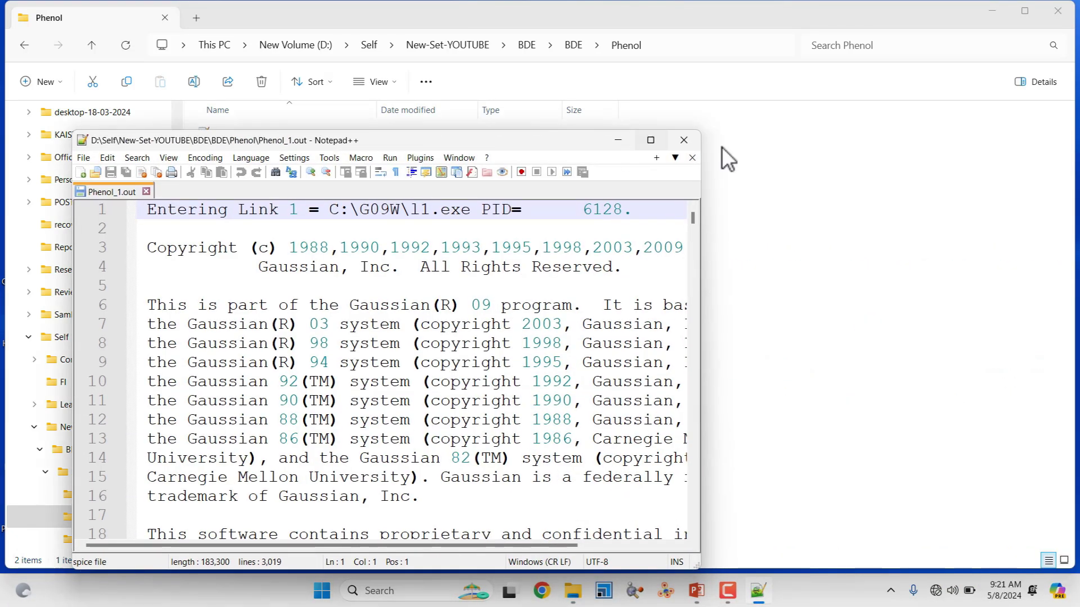
pyautogui.click(655, 143)
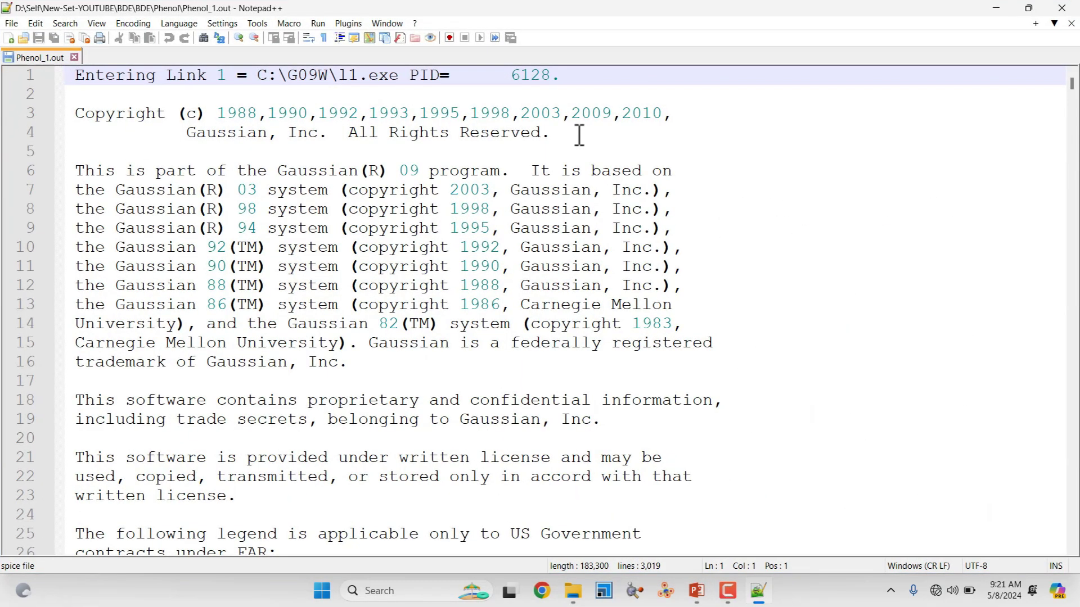
# Step: Go to the end of the output file and highlight the Gaussian 09 normal termination line
pyautogui.scroll(-20, 514, 169)
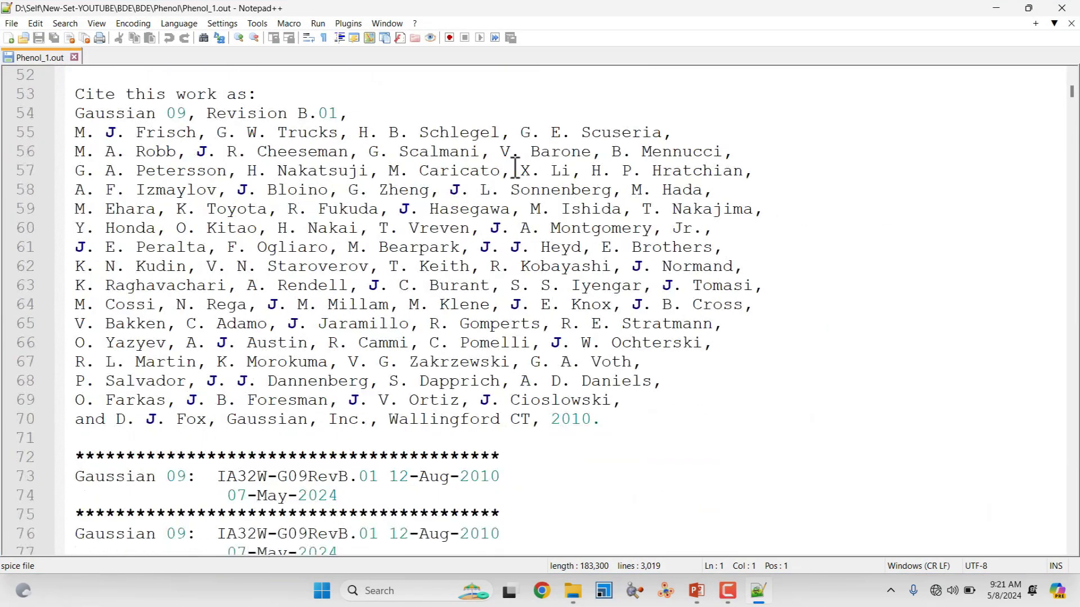
pyautogui.scroll(-7, 1053, 99)
pyautogui.moveTo(1072, 97); pyautogui.dragTo(1075, 563)
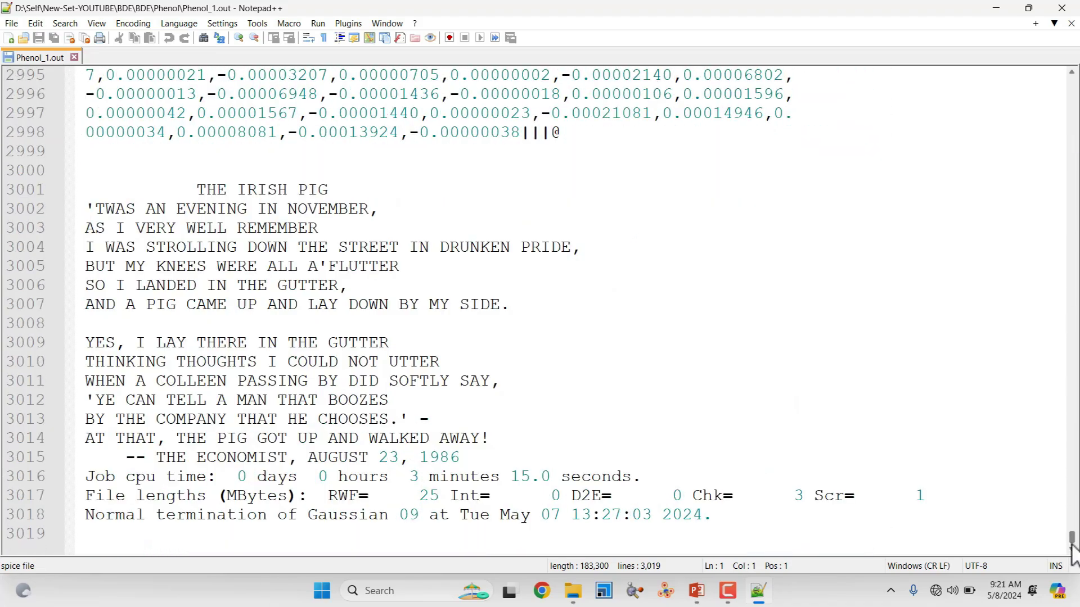
pyautogui.moveTo(89, 515); pyautogui.dragTo(398, 523)
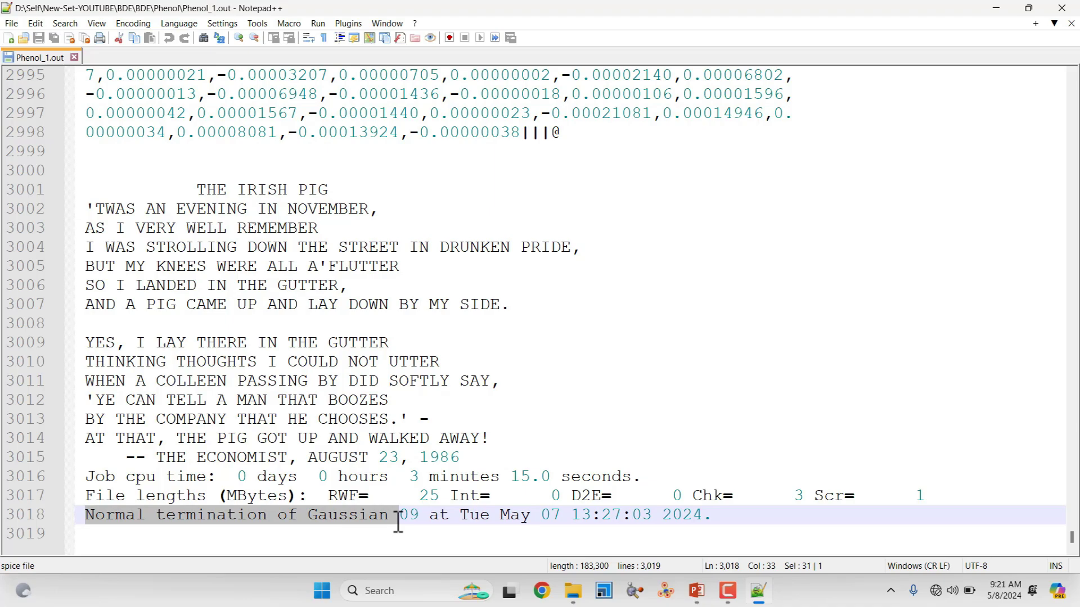
# Step: Locate the summary block that closes the optimization job, starting at the N-N= line, and highlight it through the final @
pyautogui.scroll(8, 470, 379)
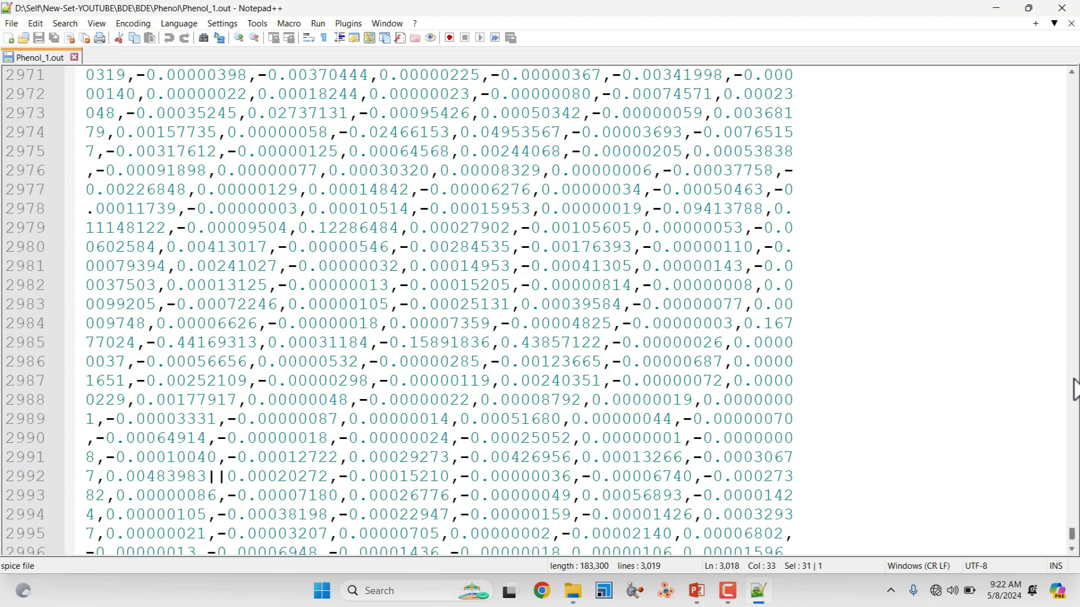
pyautogui.moveTo(1074, 537); pyautogui.dragTo(1075, 341)
pyautogui.scroll(4, 561, 242)
pyautogui.scroll(7, 341, 272)
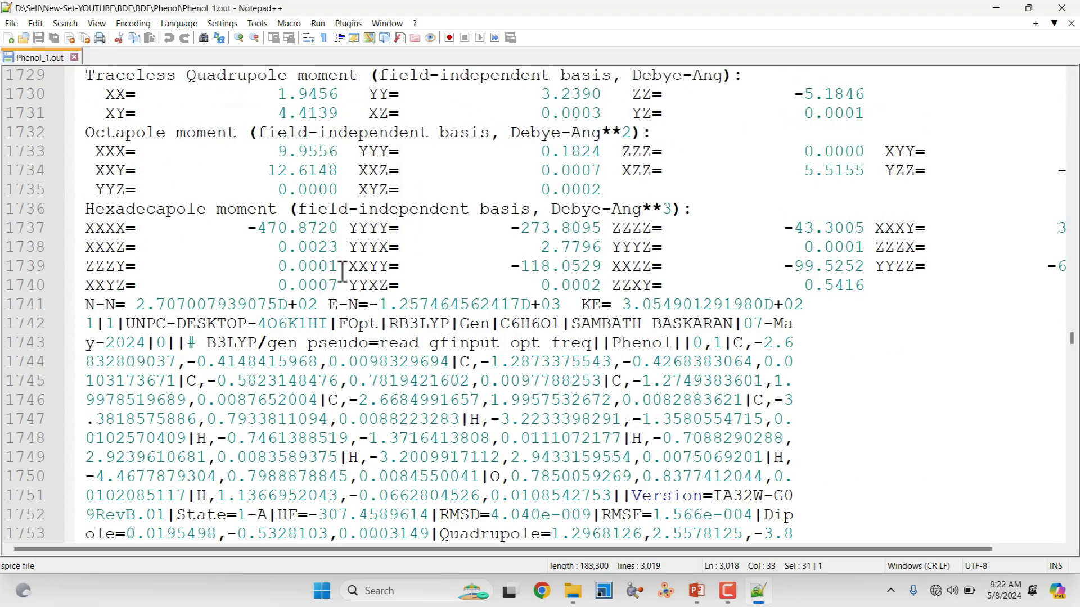
pyautogui.scroll(-8, 343, 262)
pyautogui.scroll(3, 266, 201)
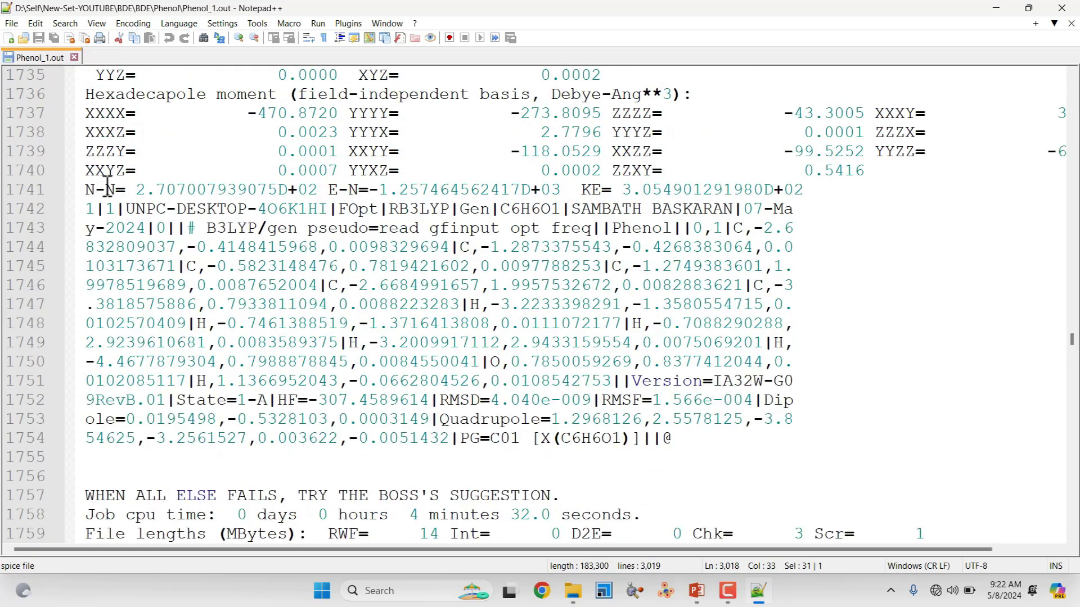
pyautogui.moveTo(85, 189); pyautogui.dragTo(754, 442)
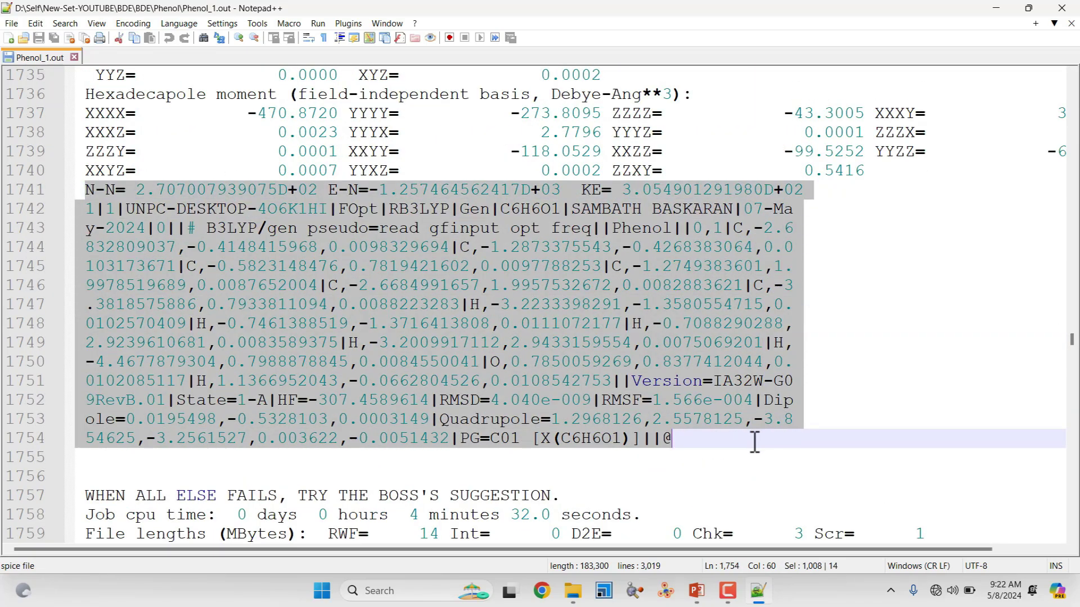
pyautogui.click(420, 327)
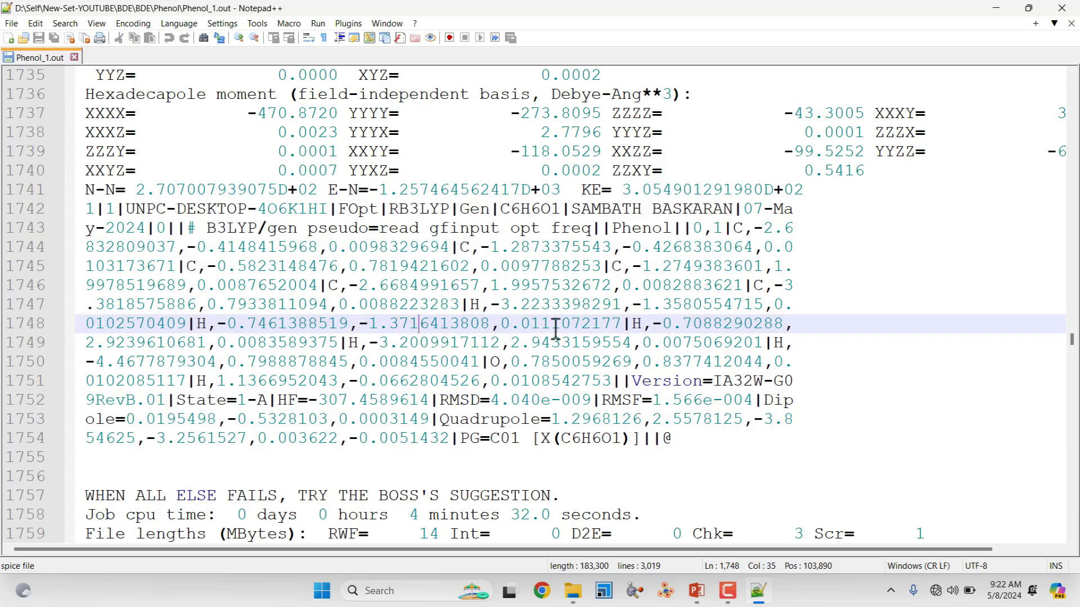
# Step: Highlight the HF energy entry in the optimization summary and review the start of the frequency job that follows it
pyautogui.click(283, 401)
pyautogui.moveTo(286, 401); pyautogui.dragTo(433, 399)
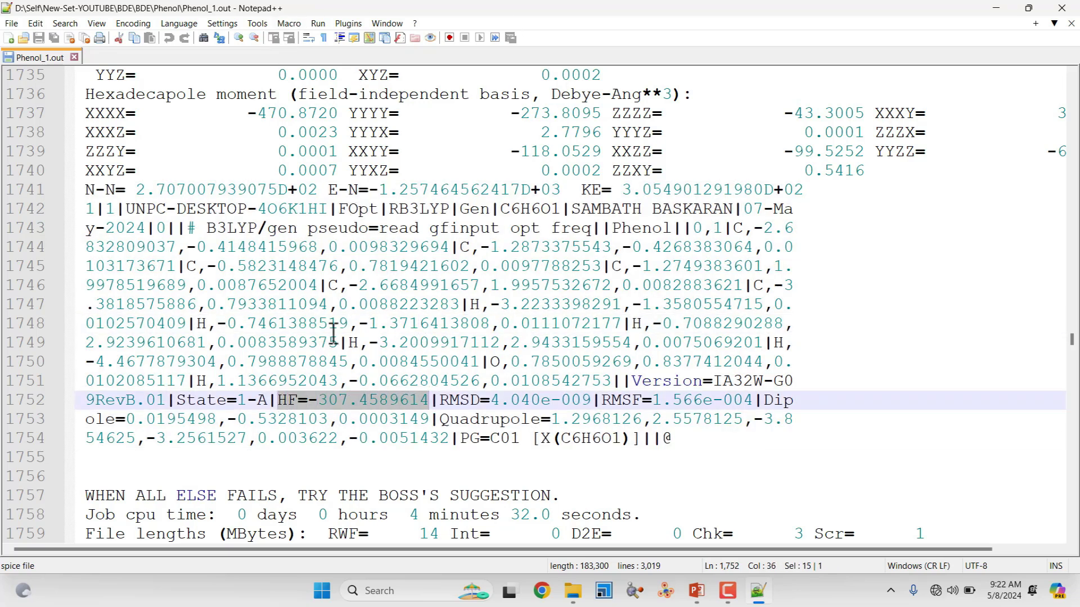
pyautogui.scroll(-5, 332, 332)
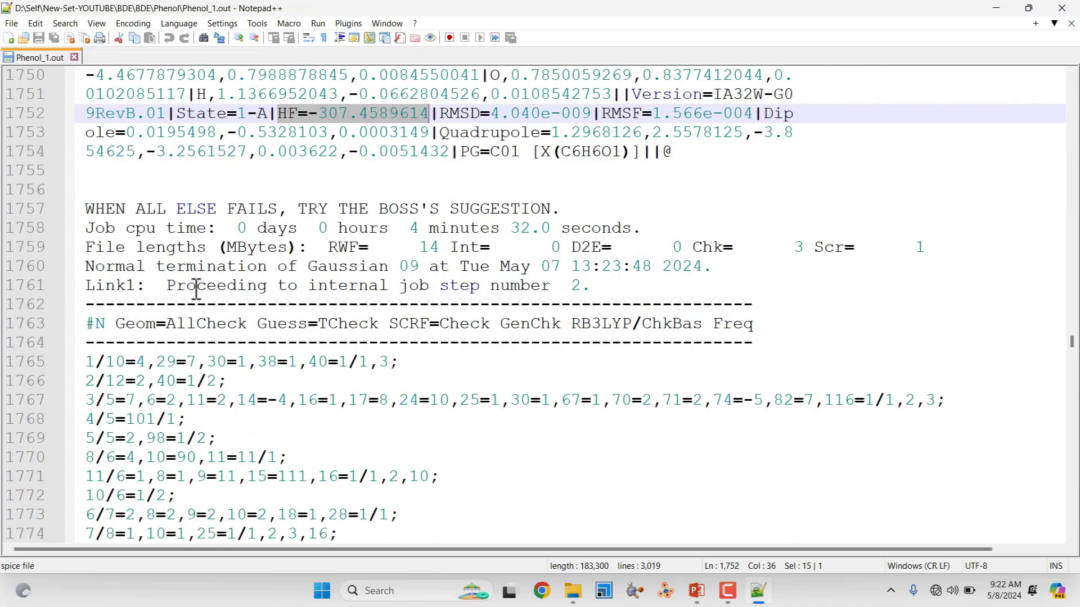
pyautogui.scroll(-4, 195, 275)
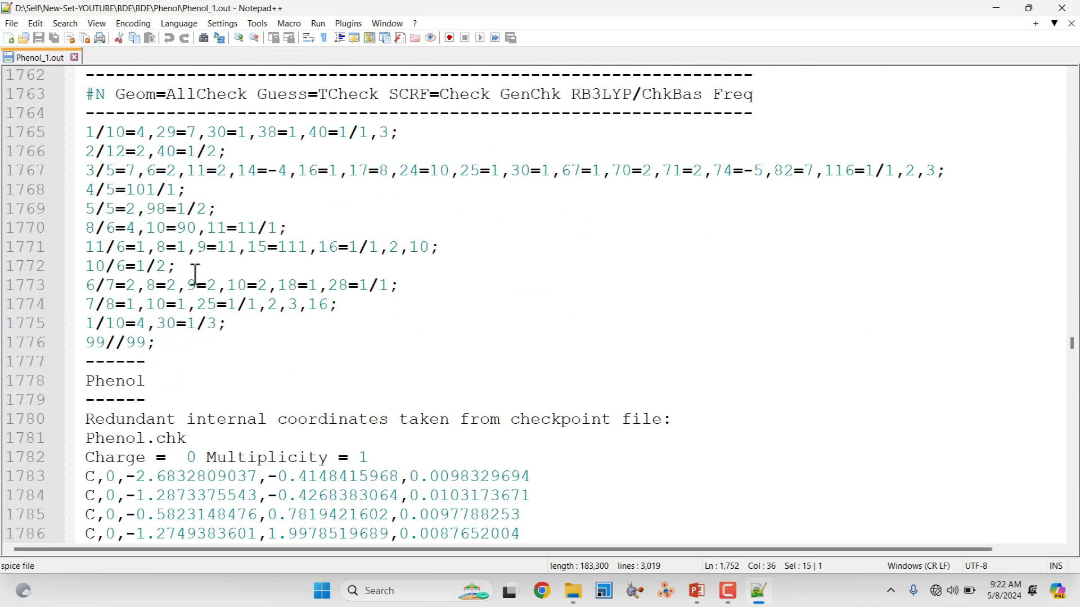
pyautogui.scroll(9, 198, 275)
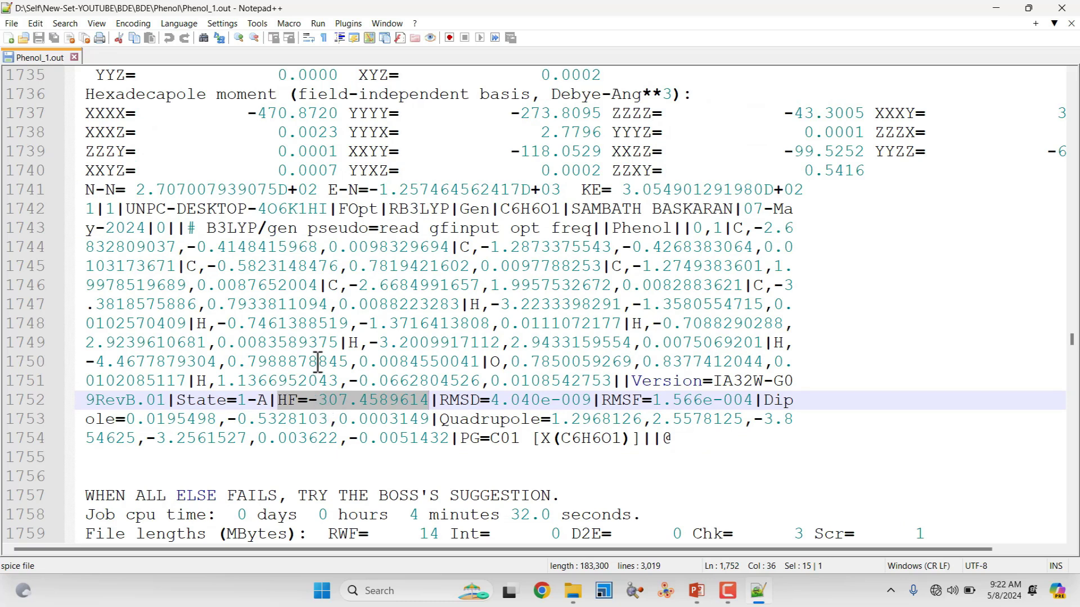
# Step: Close Phenol_1.out in the text editor and minimize the editor to return to the Phenol folder
pyautogui.click(74, 57)
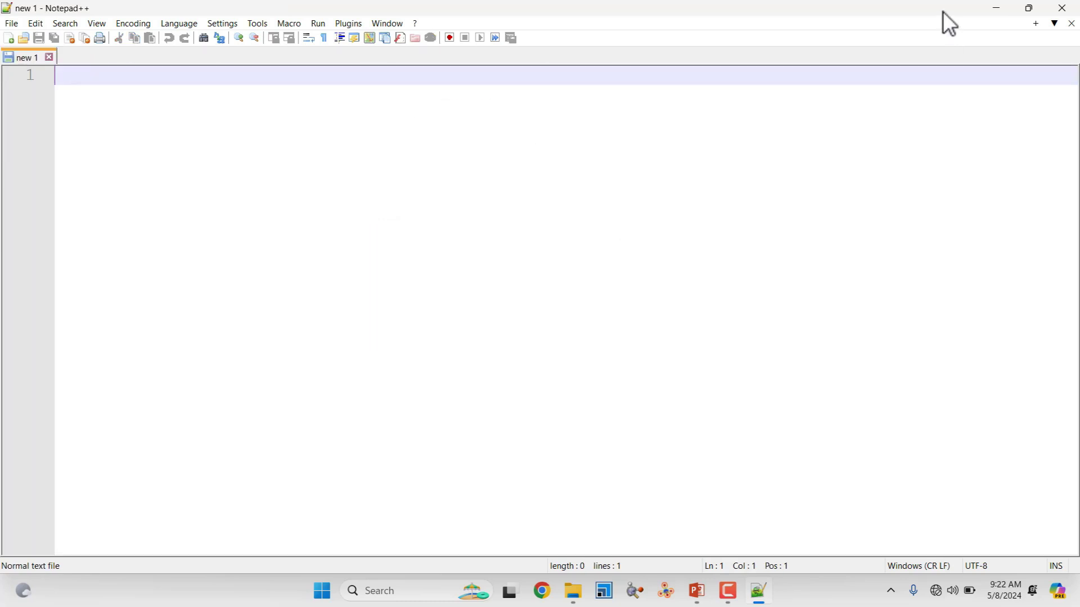
pyautogui.click(995, 9)
pyautogui.click(443, 375)
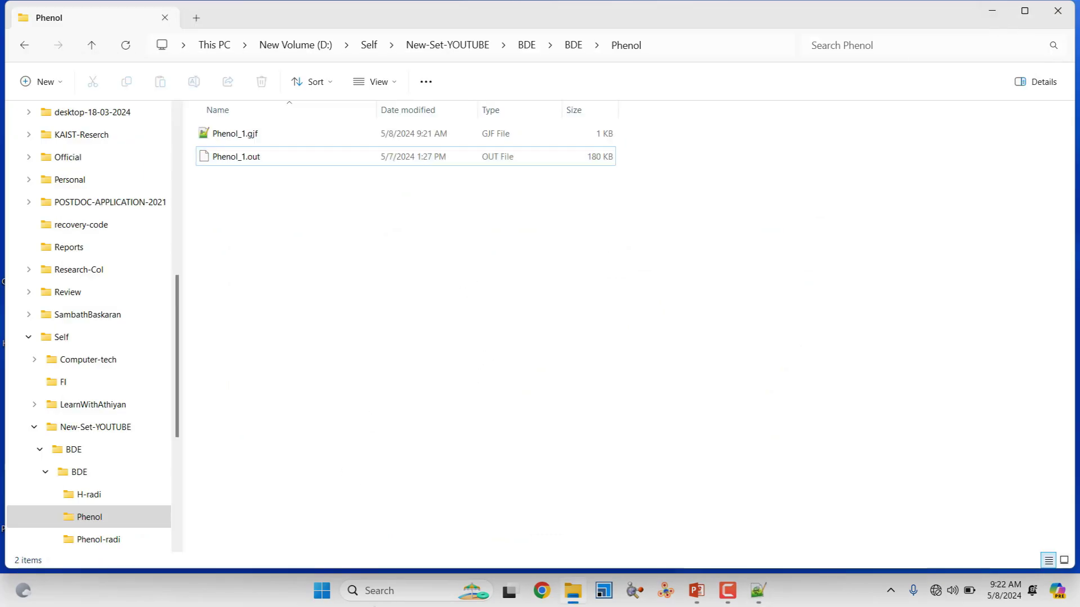
# Step: Launch GaussView, dismiss its tips and empty molecule window, and load Phenol_1.out from the Phenol folder
pyautogui.click(379, 591)
pyautogui.write('gau')
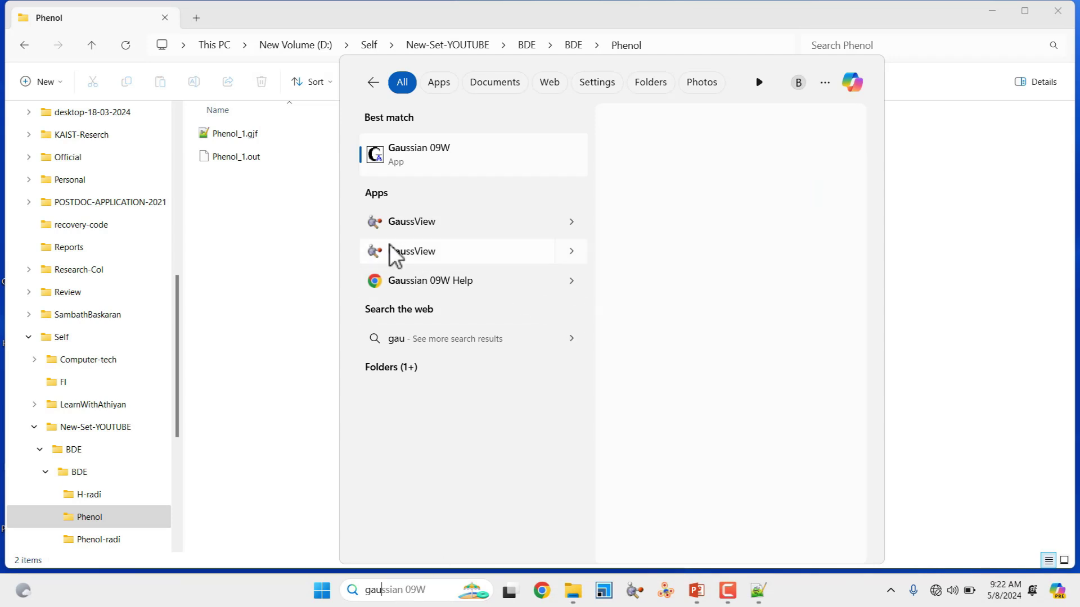
pyautogui.click(393, 225)
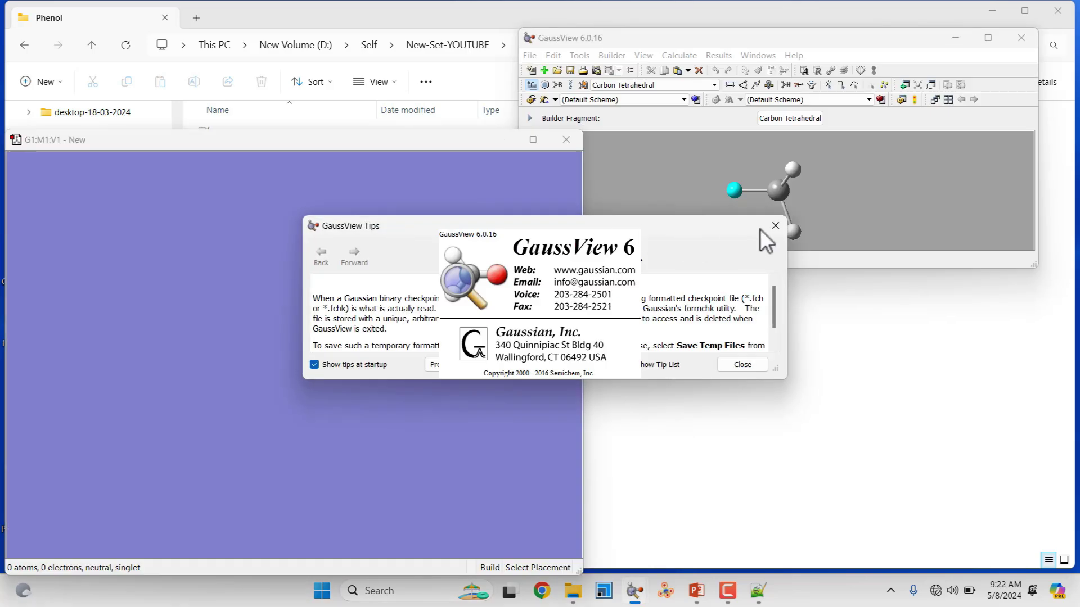
pyautogui.click(776, 226)
pyautogui.click(566, 139)
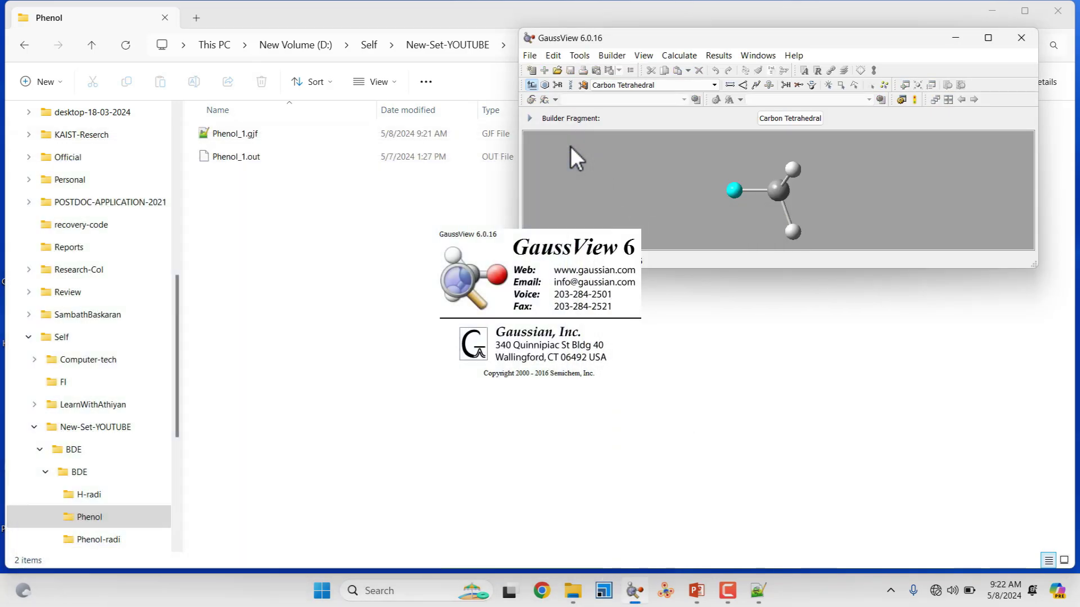
pyautogui.moveTo(236, 159); pyautogui.dragTo(754, 207)
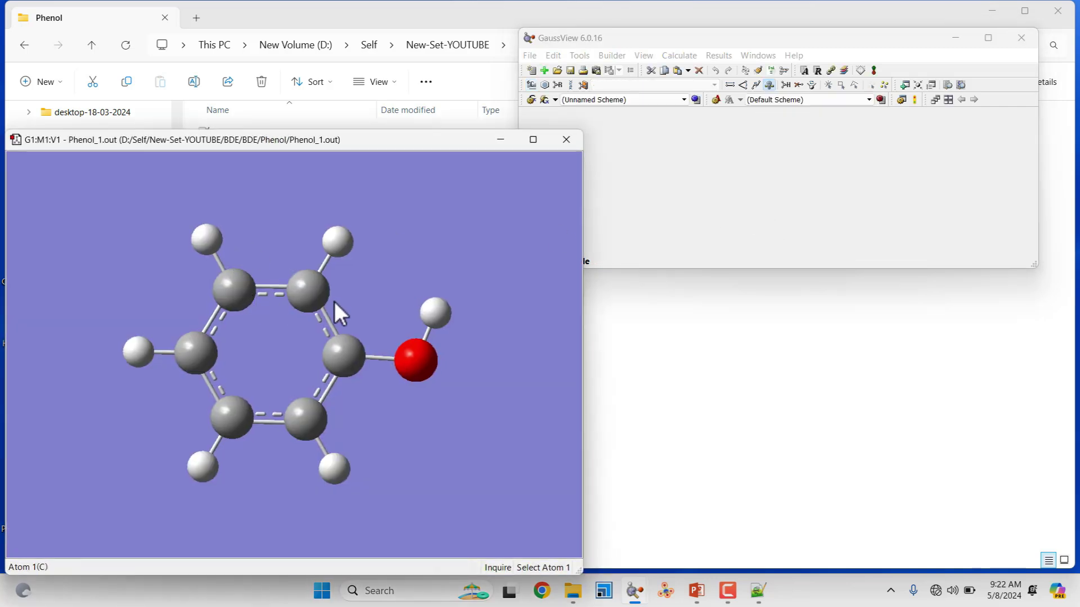
# Step: Show the Vibrations results for phenol beside the molecule and check the listed frequencies for negative values
pyautogui.click(718, 56)
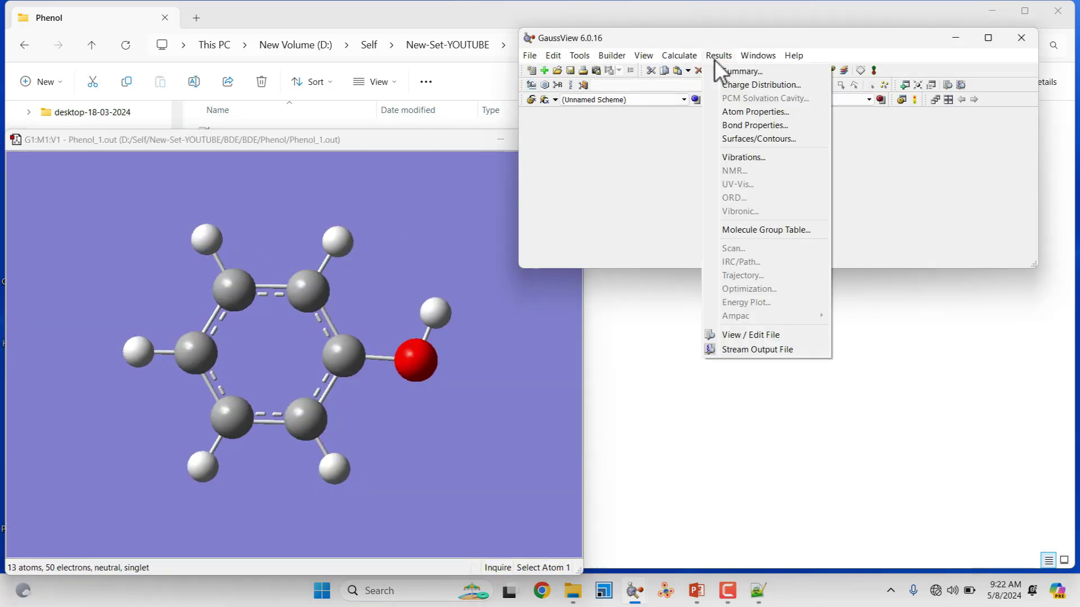
pyautogui.click(754, 158)
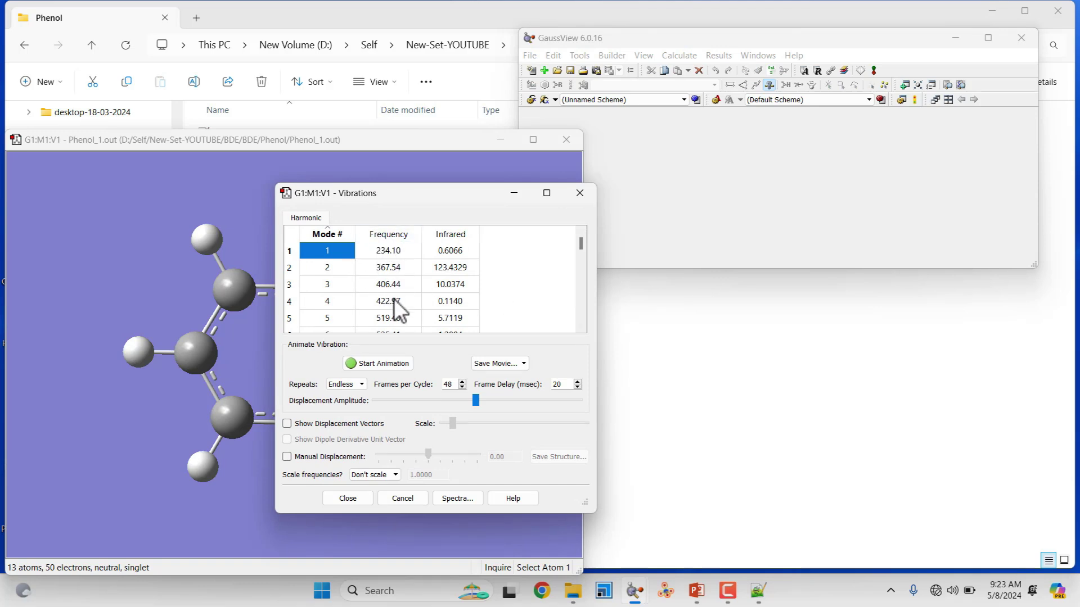
pyautogui.moveTo(392, 190); pyautogui.dragTo(643, 140)
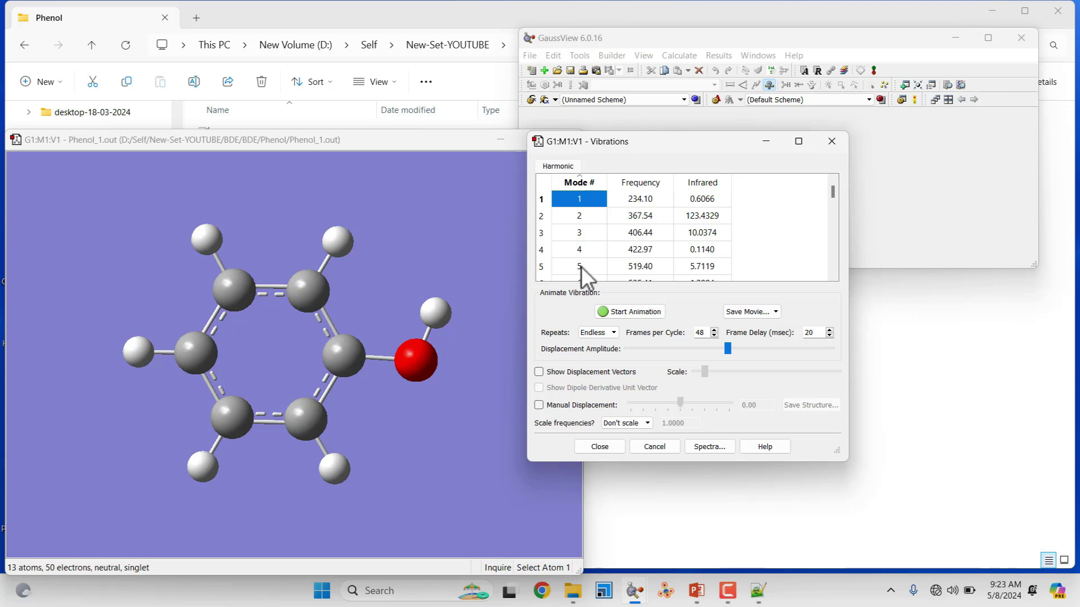
# Step: Animate the vibrations of phenol, stepping from mode 1 through mode 12, and stop the animation
pyautogui.click(633, 310)
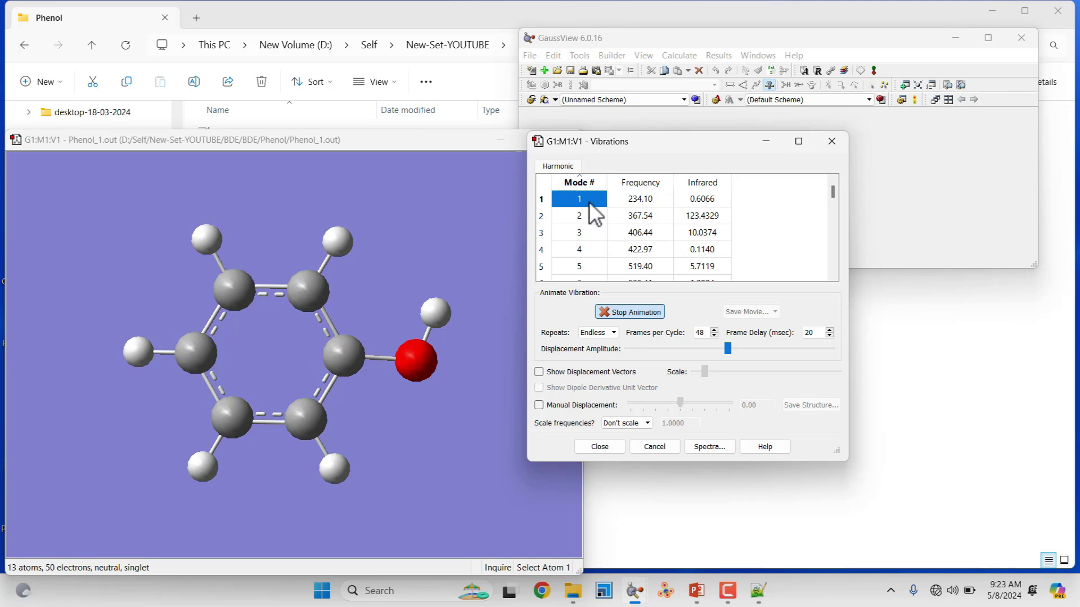
pyautogui.press('Down')
pyautogui.press('Down')
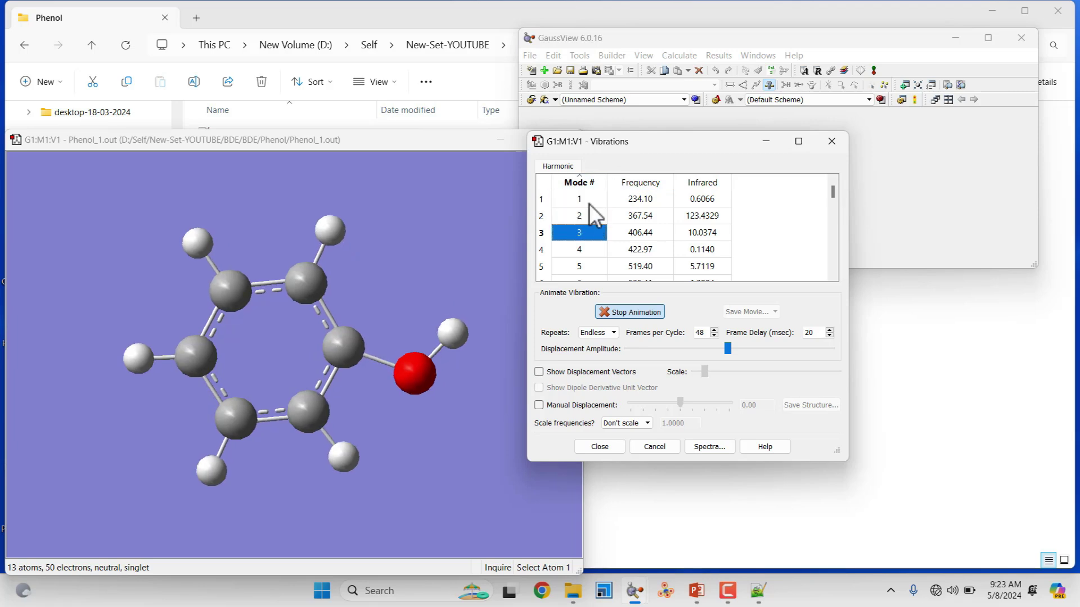
pyautogui.press('Down')
pyautogui.press('Down')
pyautogui.press('Down')
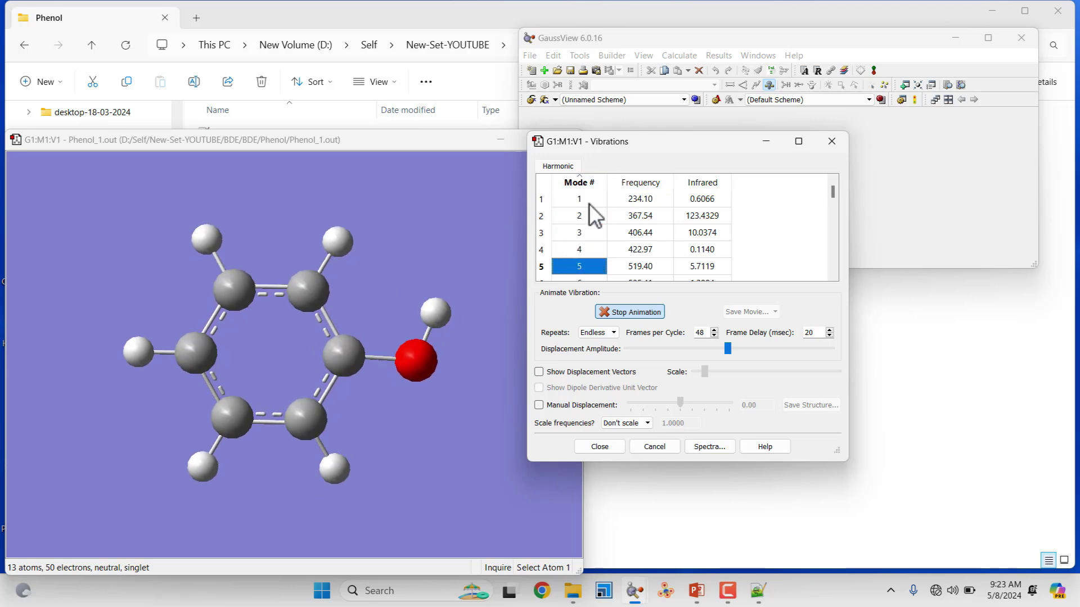
pyautogui.press('Down')
pyautogui.press('Down')
pyautogui.press('Down')
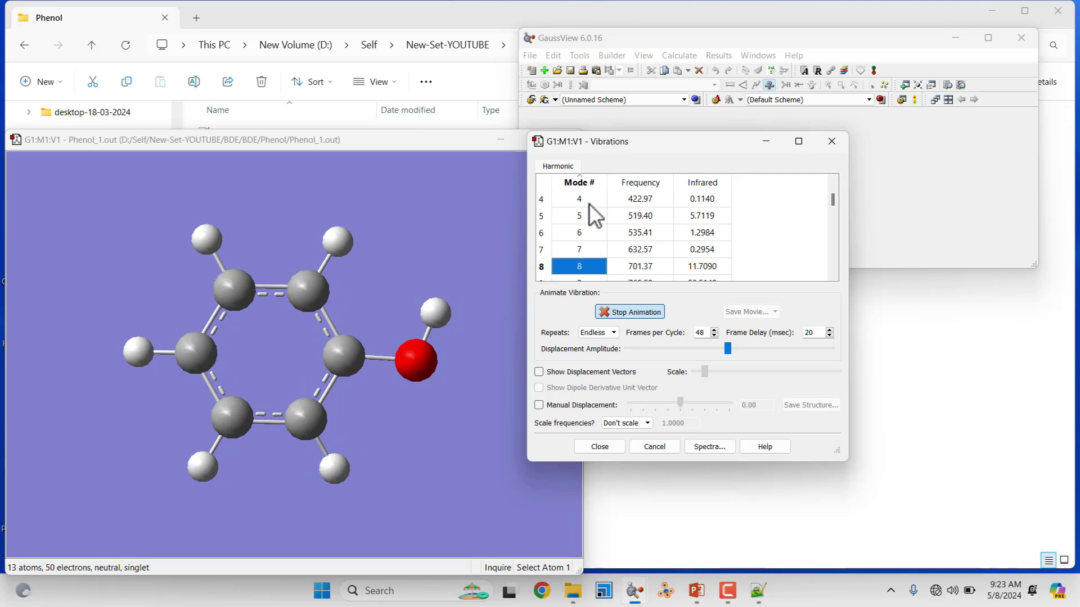
pyautogui.press('Down')
pyautogui.press('Down')
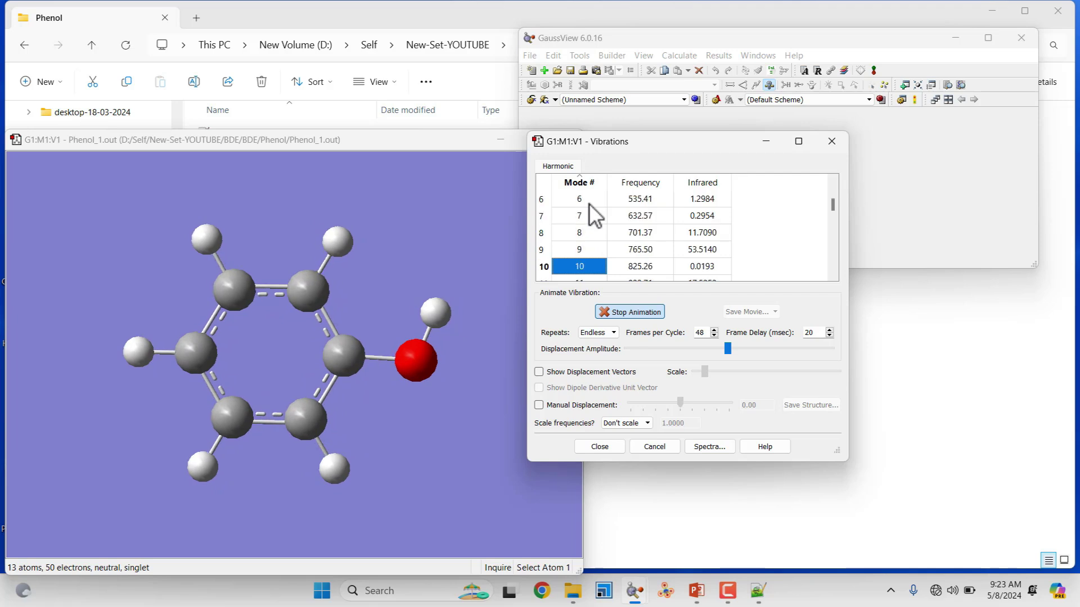
pyautogui.press('Down')
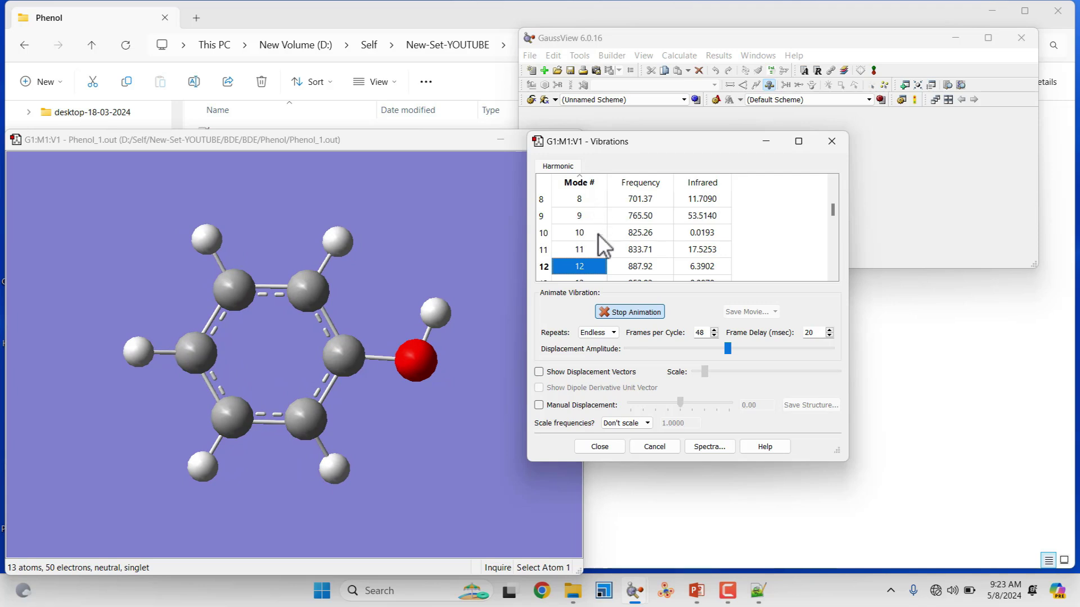
pyautogui.click(625, 310)
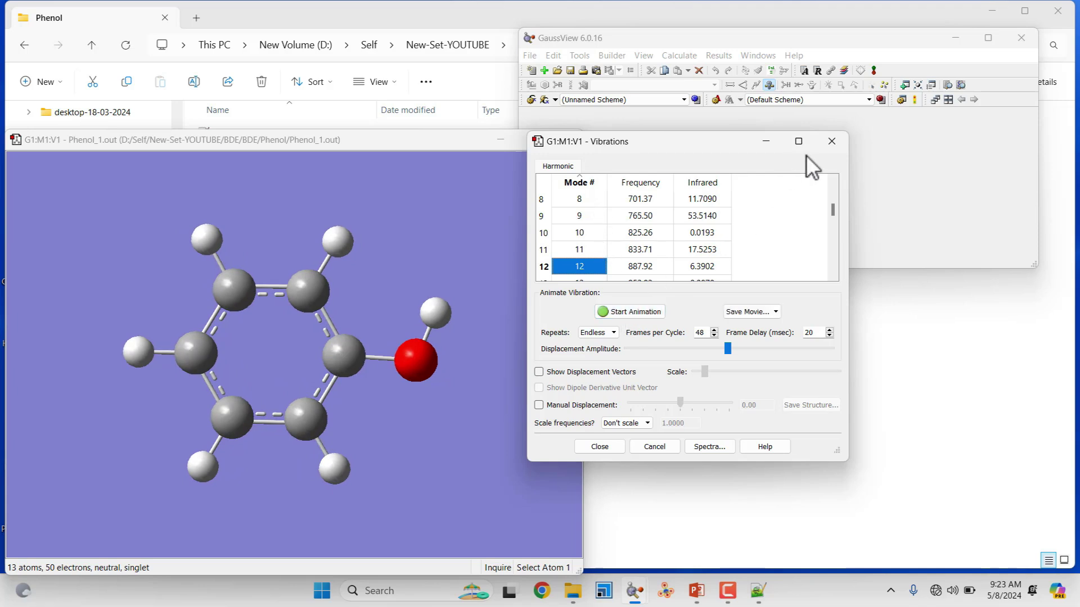
# Step: Close the vibration results and the phenol molecule window, and switch to the Phenol-radi folder in File Explorer
pyautogui.click(833, 143)
pyautogui.click(572, 145)
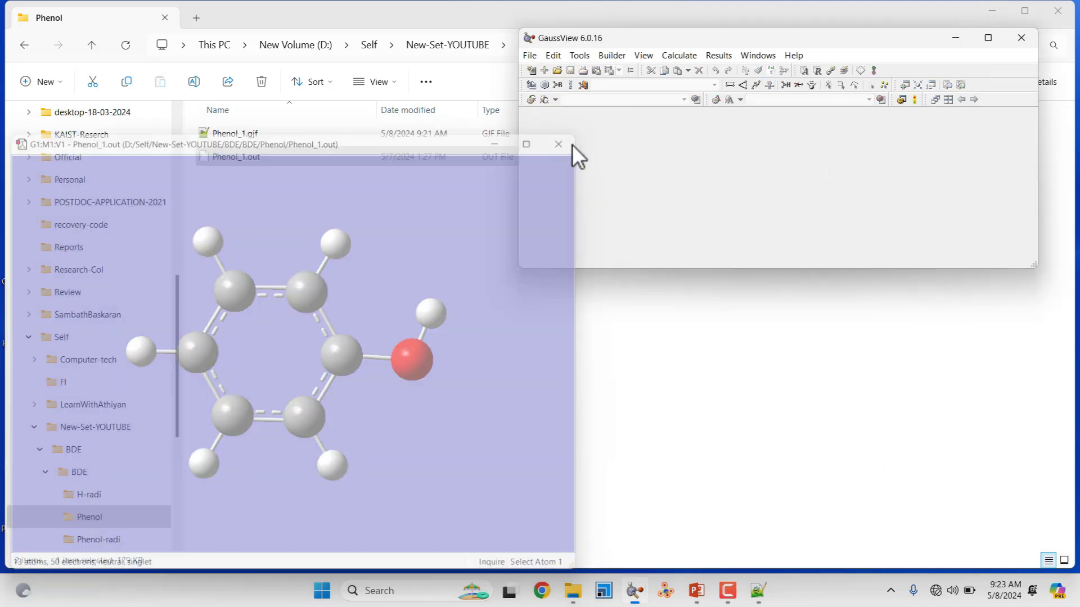
pyautogui.click(339, 286)
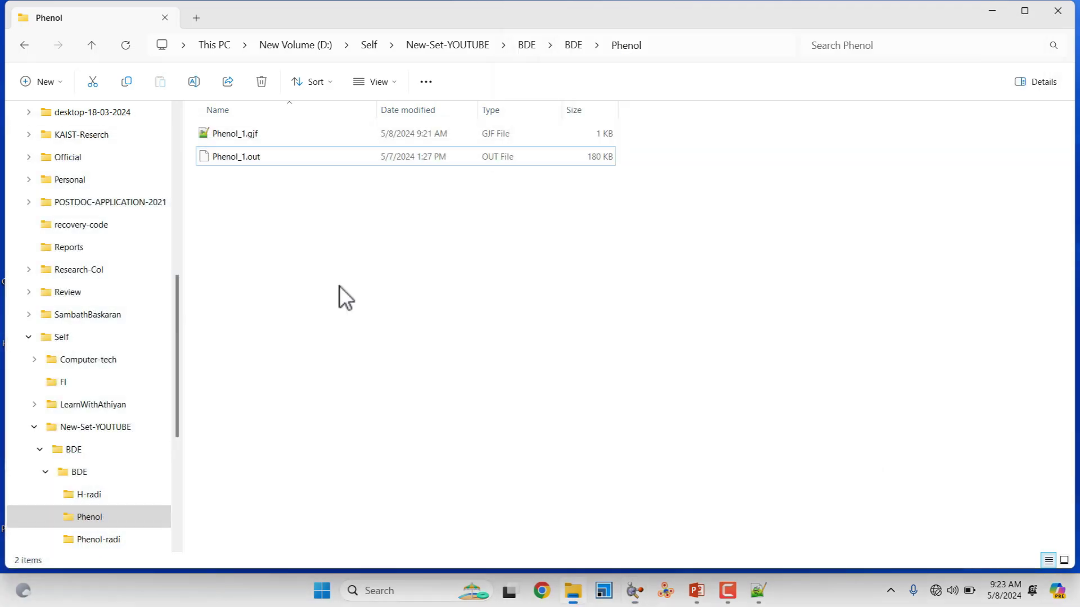
pyautogui.click(91, 46)
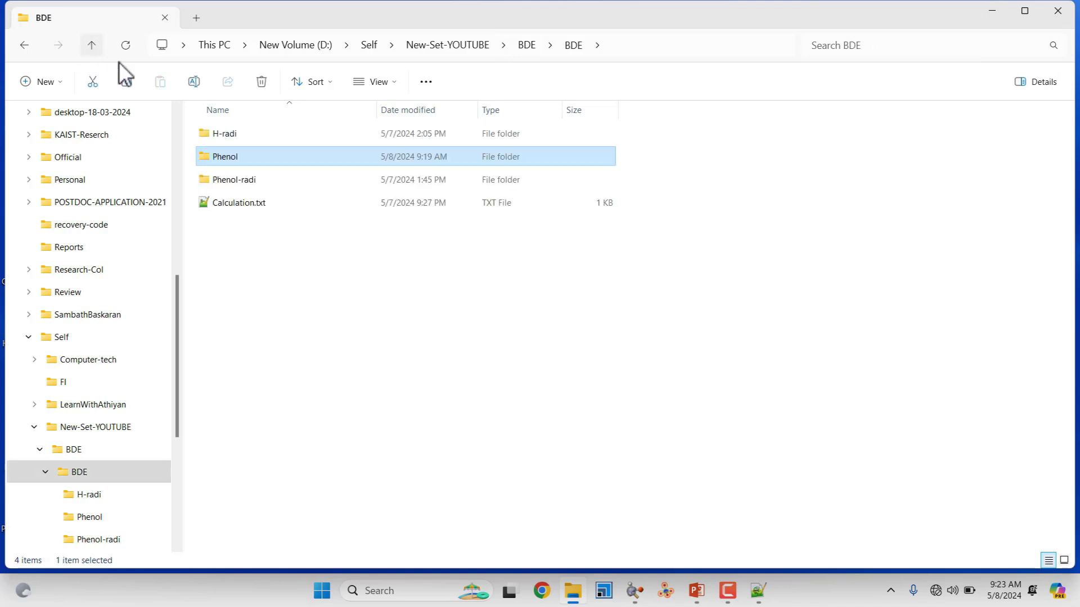
pyautogui.doubleClick(222, 179)
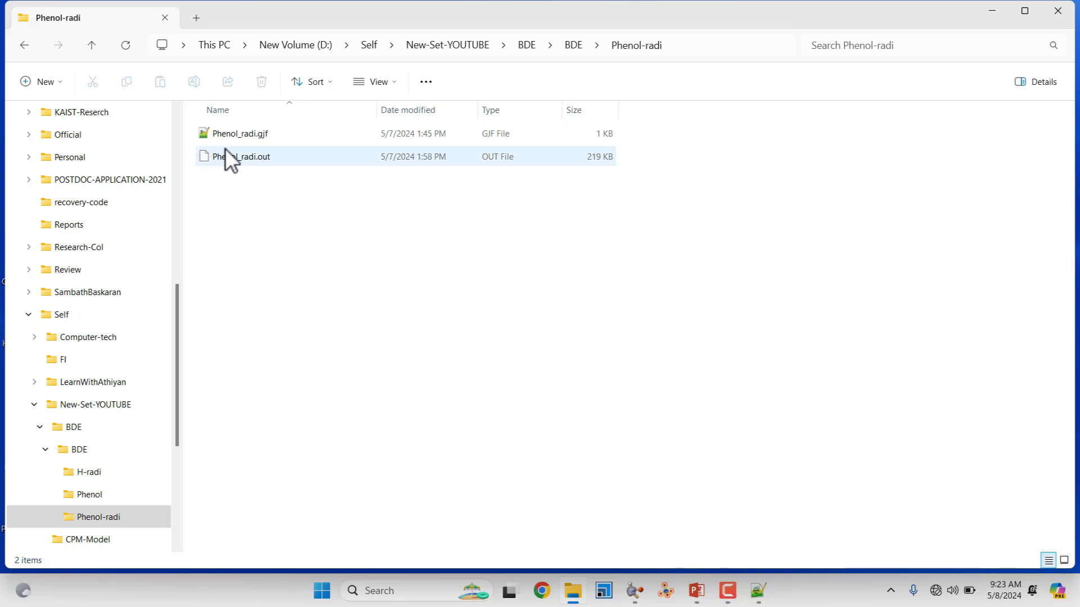
# Step: Launch GaussView and load Phenol_radi.gjf from the Phenol-radi folder
pyautogui.click(227, 139)
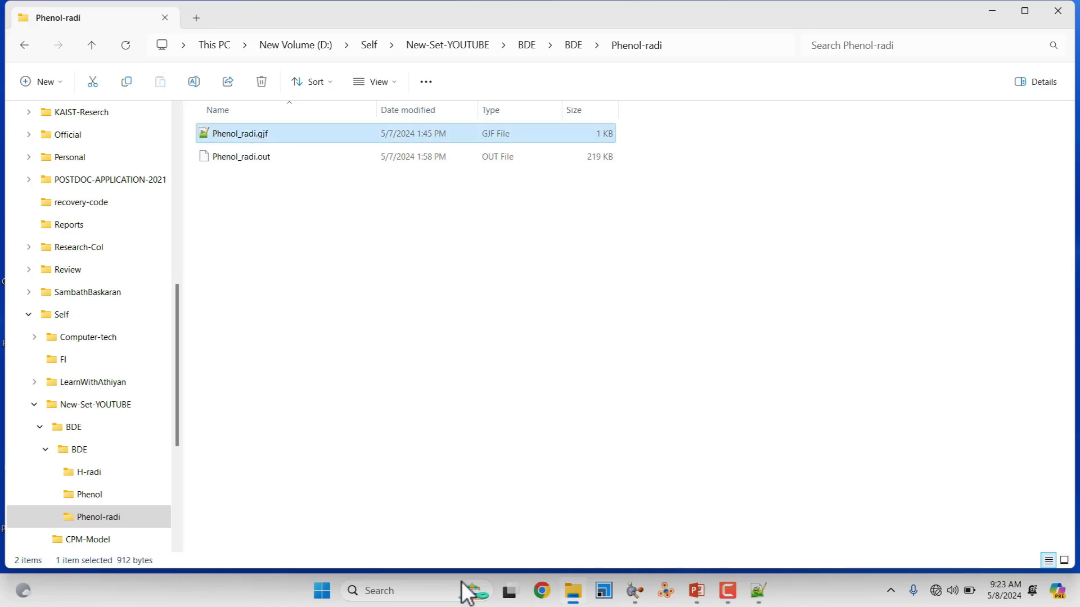
pyautogui.click(410, 590)
pyautogui.write('gaussian 09W')
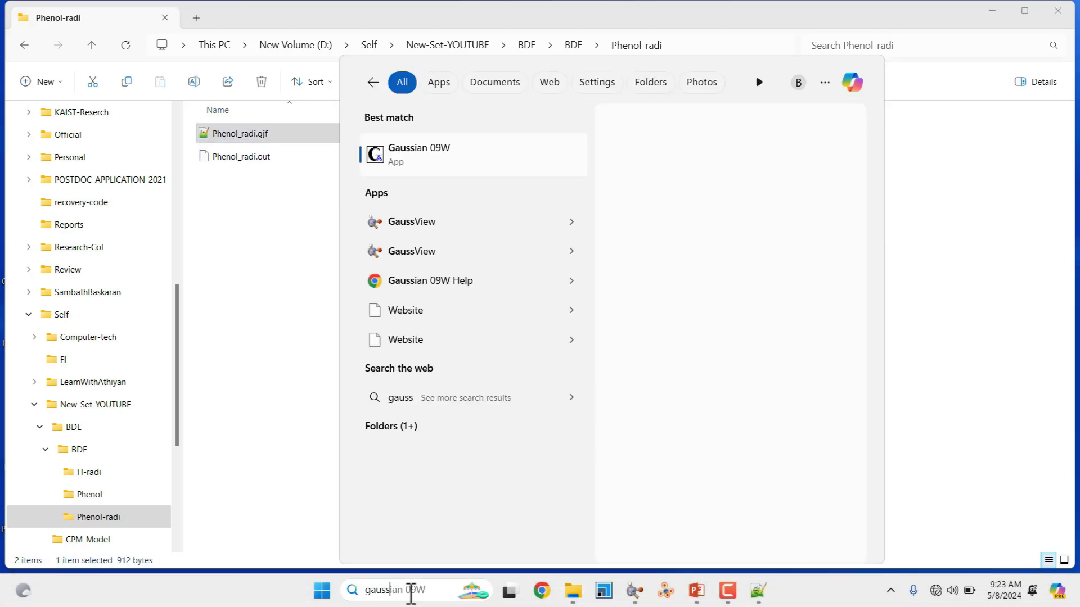
pyautogui.click(427, 225)
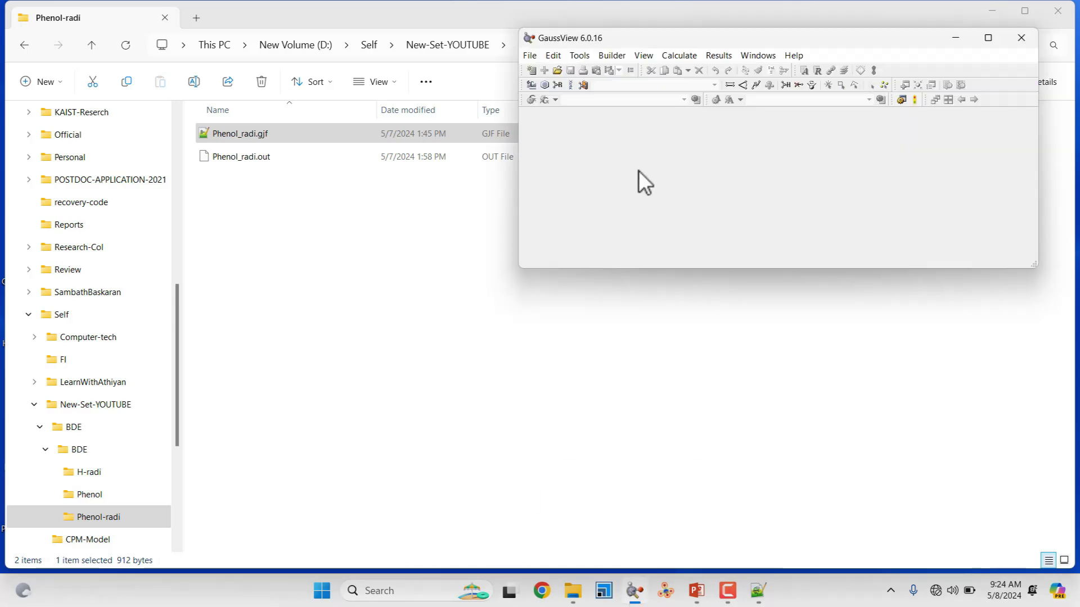
pyautogui.moveTo(272, 135); pyautogui.dragTo(705, 156)
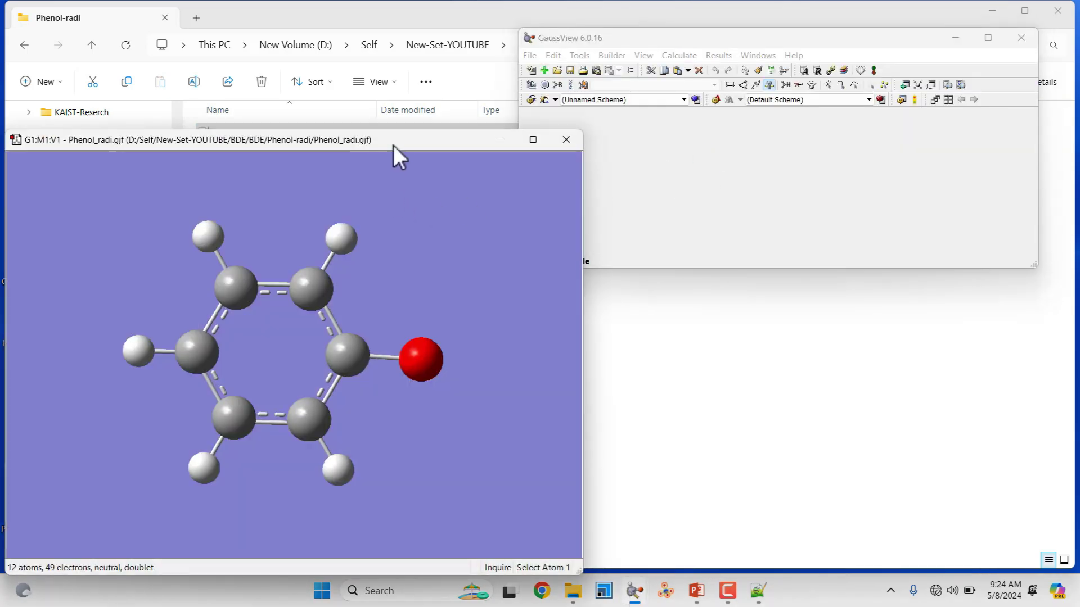
# Step: Rotate the phenol radical to inspect the oxygen without its hydrogen, and close the molecule window
pyautogui.moveTo(477, 246); pyautogui.dragTo(649, 306)
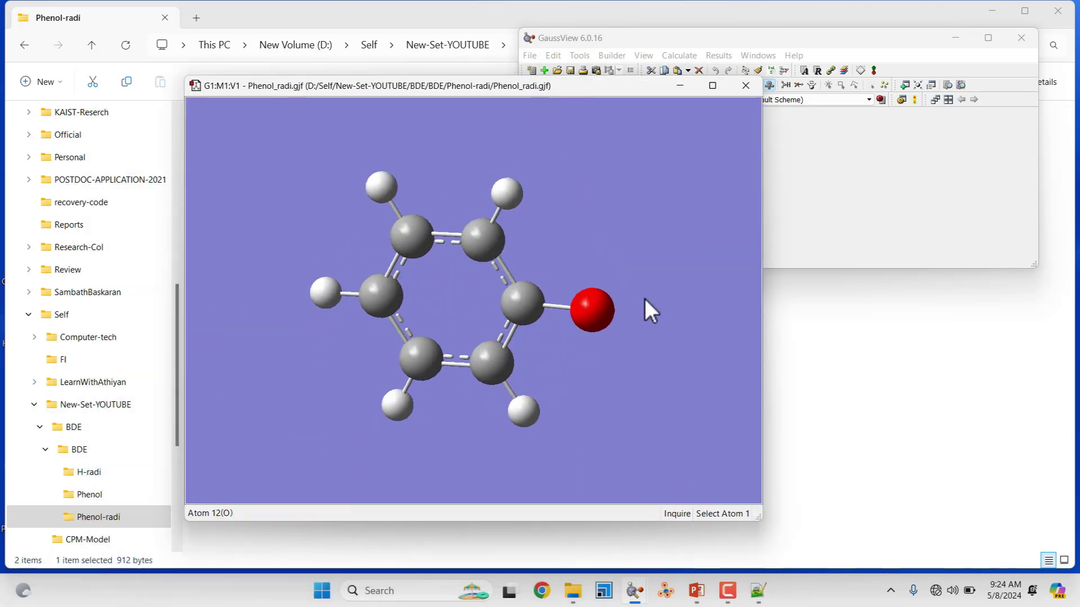
pyautogui.moveTo(545, 322); pyautogui.dragTo(613, 258)
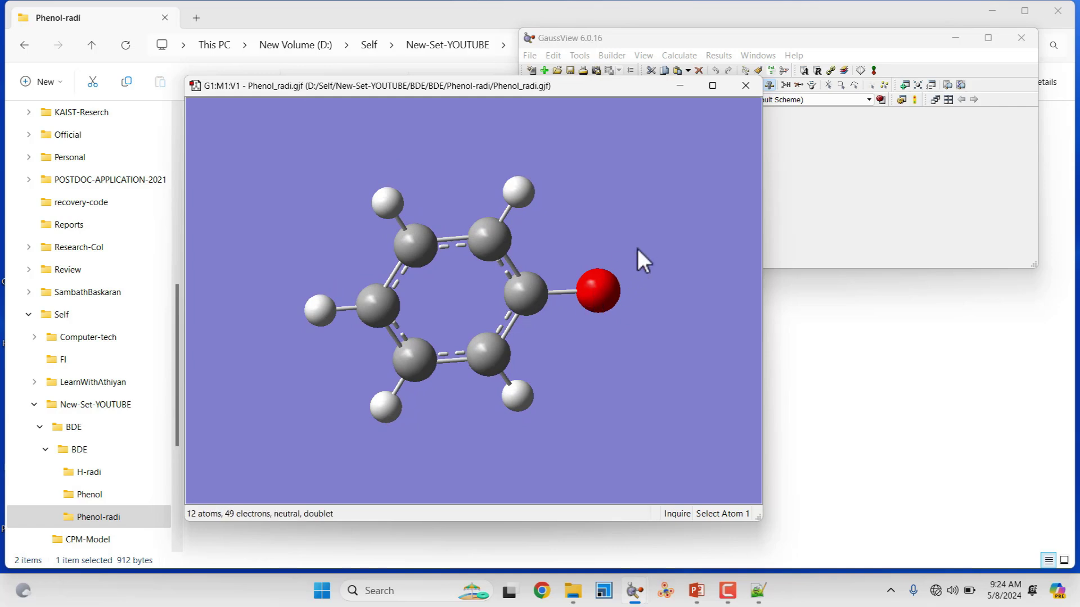
pyautogui.moveTo(448, 333)
pyautogui.mouseDown()
pyautogui.moveTo(454, 307)
pyautogui.moveTo(437, 335)
pyautogui.moveTo(441, 313)
pyautogui.moveTo(434, 321)
pyautogui.mouseUp()
pyautogui.moveTo(551, 260); pyautogui.dragTo(487, 260)
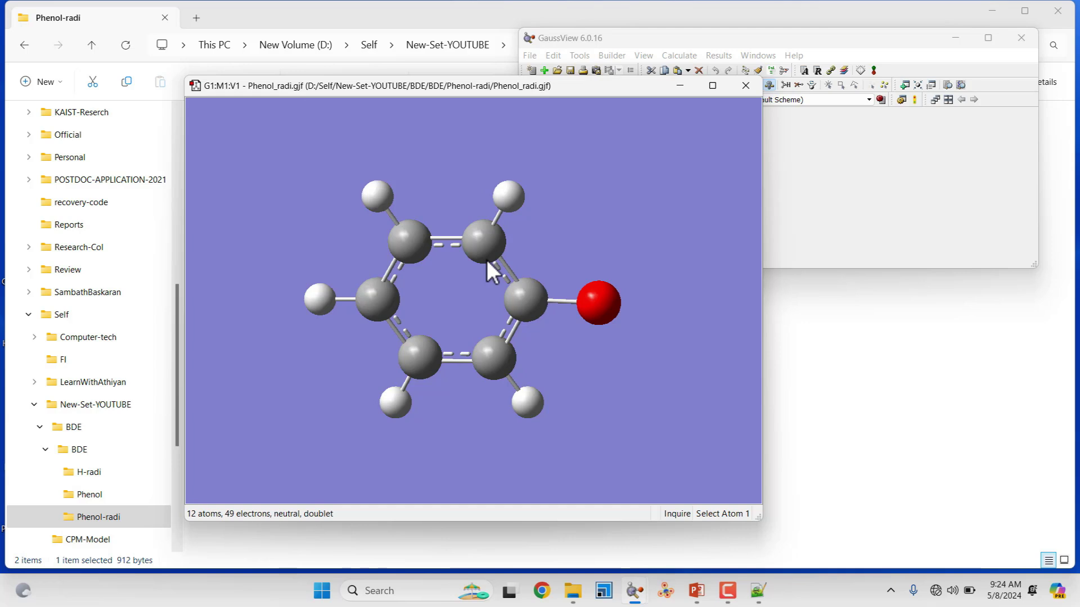
pyautogui.click(742, 93)
# Step: Open Phenol_radi.gjf from the Phenol-radi folder in Notepad++
pyautogui.click(252, 136)
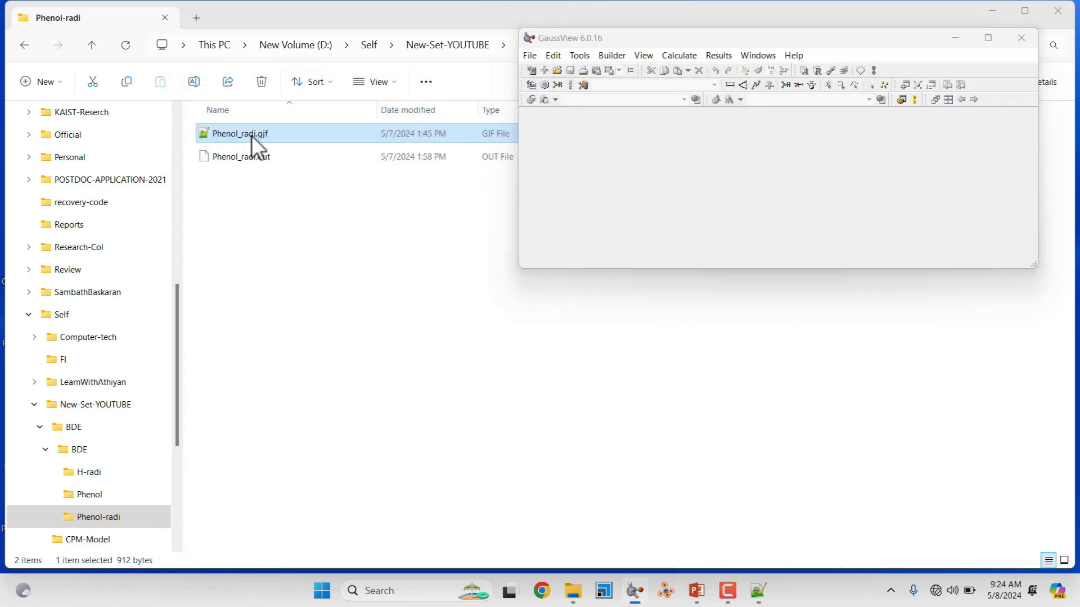
pyautogui.rightClick(252, 136)
pyautogui.click(292, 186)
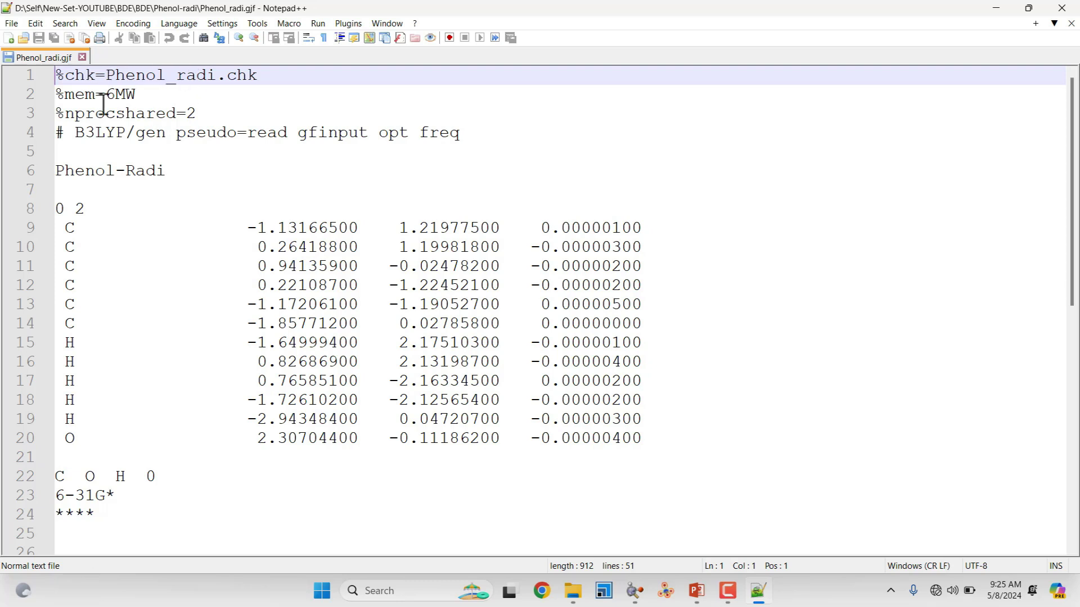
# Step: Review the memory, processor, route and title lines of the phenol radical input, including the blank lines between sections
pyautogui.moveTo(55, 94); pyautogui.dragTo(209, 118)
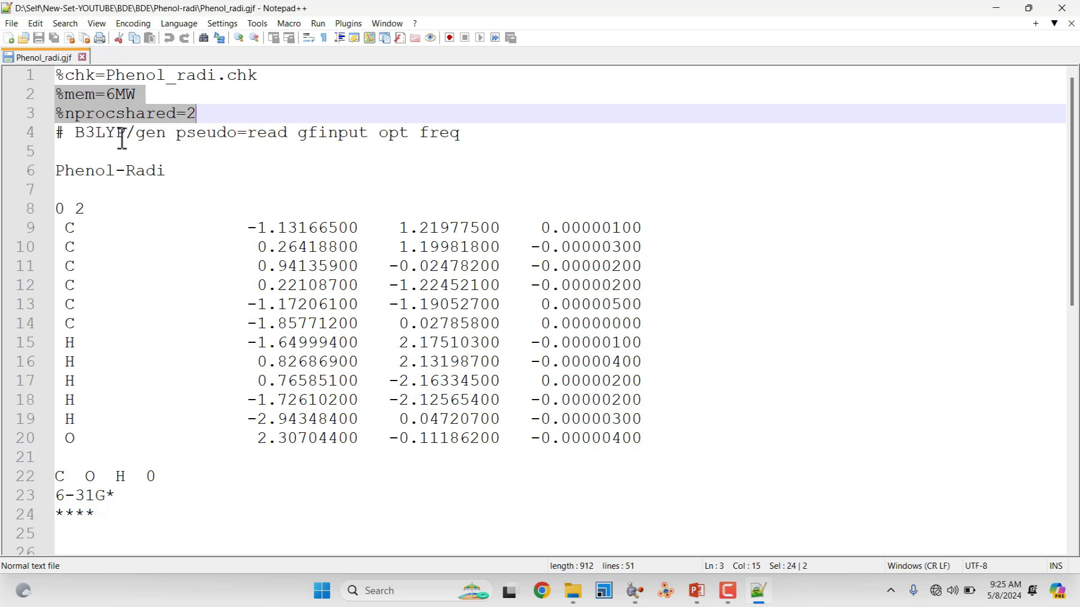
pyautogui.click(105, 133)
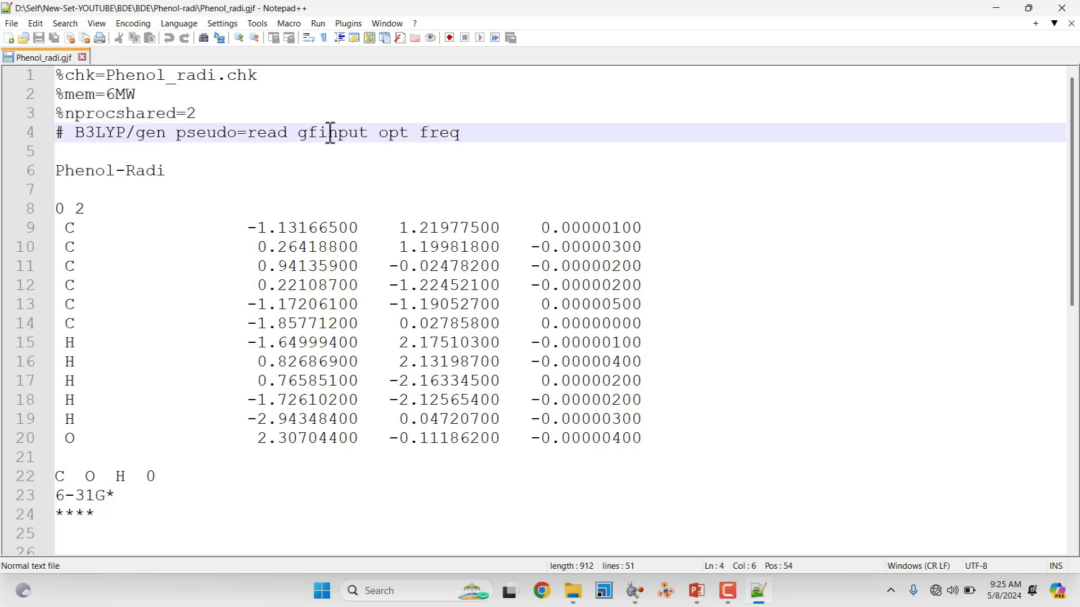
pyautogui.click(393, 135)
pyautogui.click(95, 153)
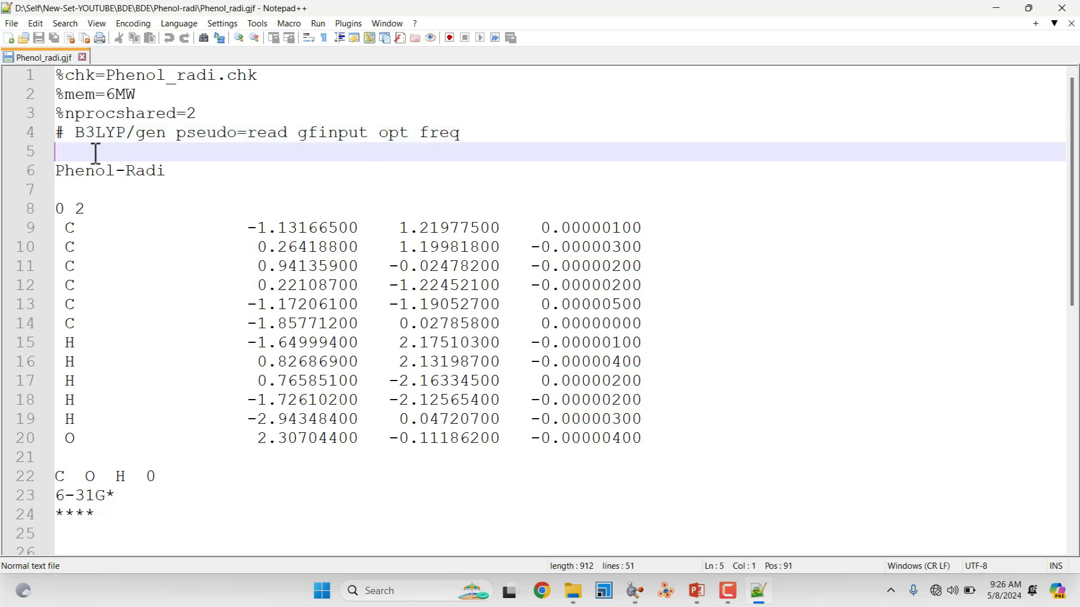
pyautogui.moveTo(169, 172); pyautogui.dragTo(58, 181)
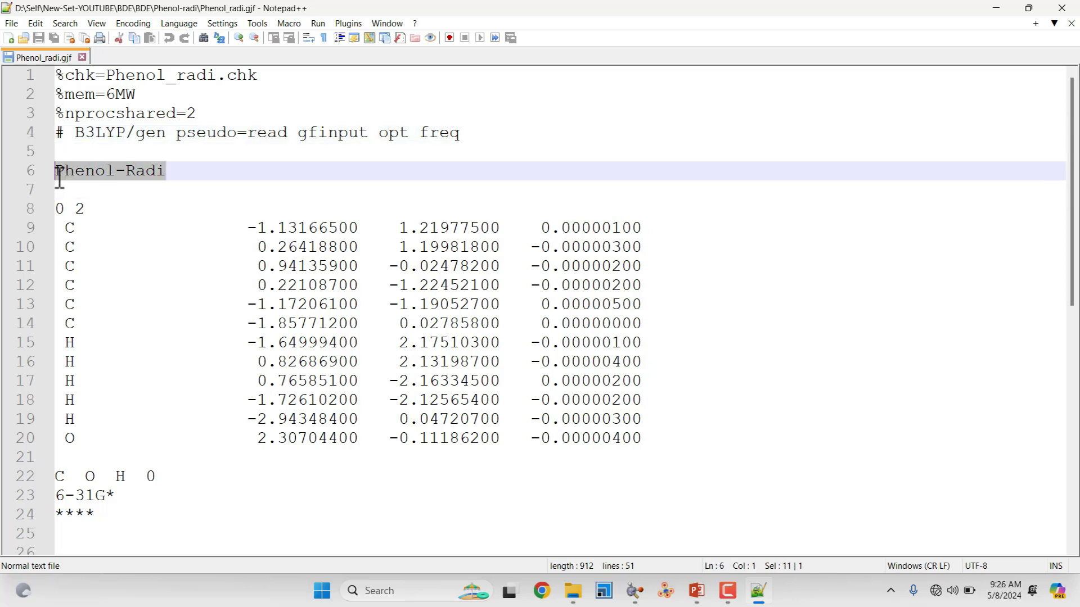
pyautogui.click(60, 192)
# Step: Check the charge and the spin multiplicity of the phenol radical by highlighting each value in turn
pyautogui.moveTo(64, 206); pyautogui.dragTo(60, 206)
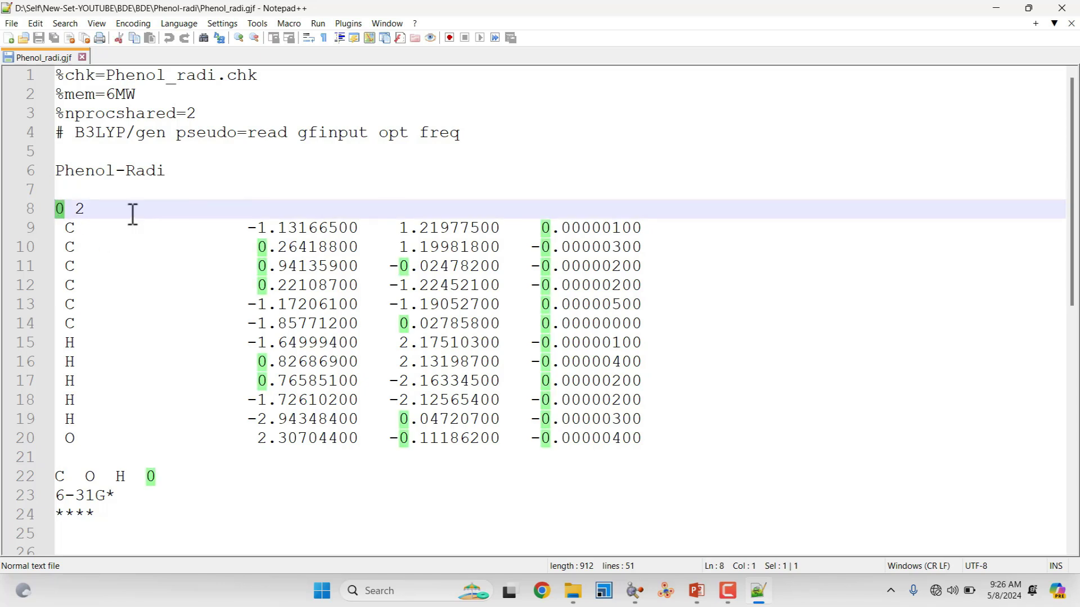
pyautogui.click(113, 207)
pyautogui.moveTo(91, 211); pyautogui.dragTo(81, 213)
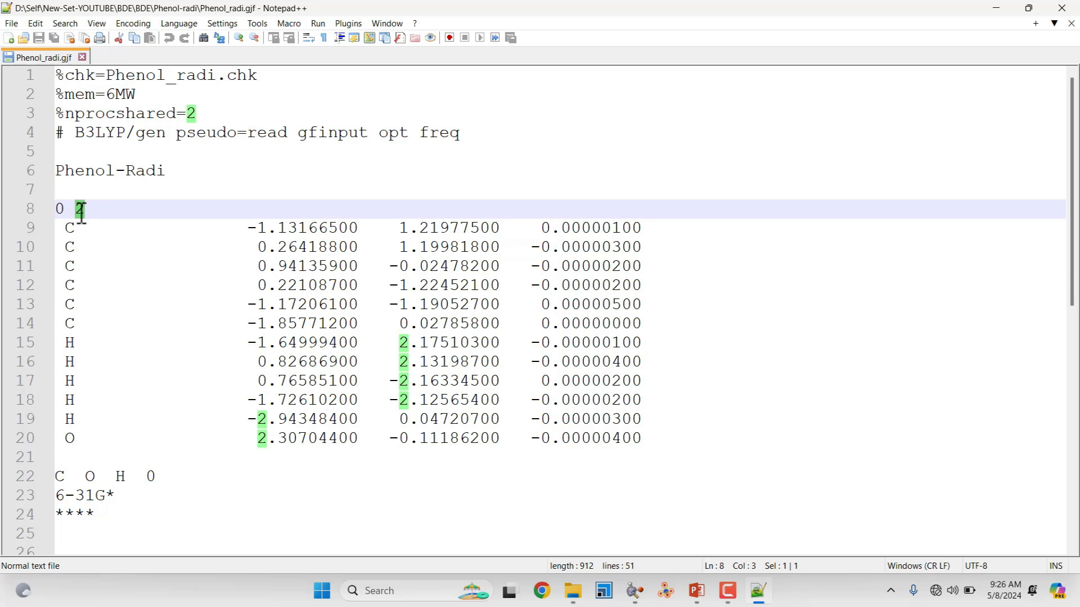
pyautogui.click(89, 214)
pyautogui.moveTo(89, 215); pyautogui.dragTo(82, 214)
# Step: Review the atom coordinates and the basis set section with its element list, 6-31G* and closing asterisks
pyautogui.moveTo(63, 227); pyautogui.dragTo(650, 447)
pyautogui.click(69, 454)
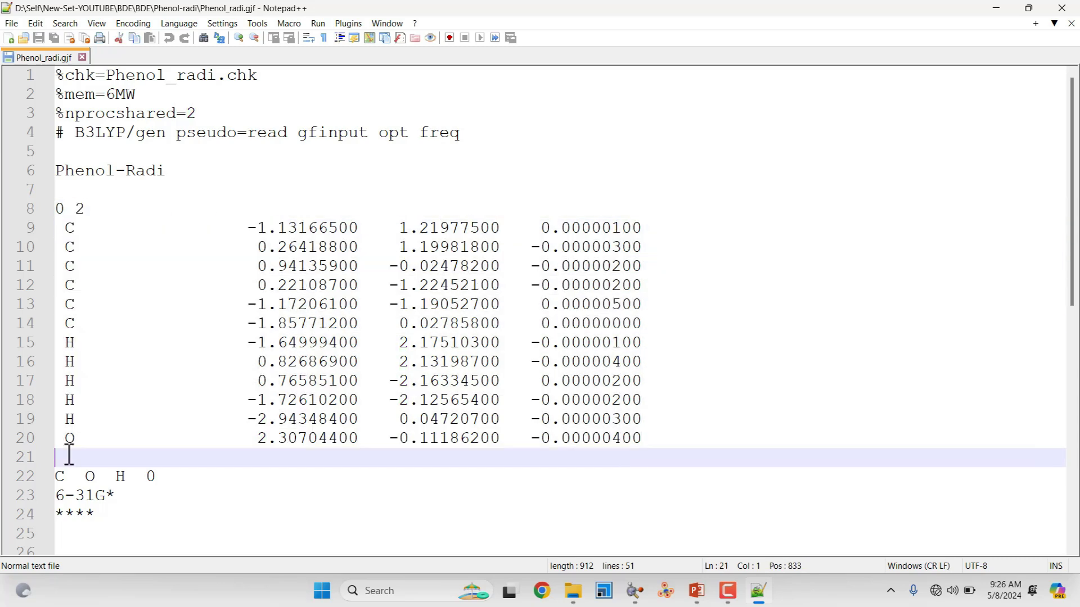
pyautogui.click(68, 476)
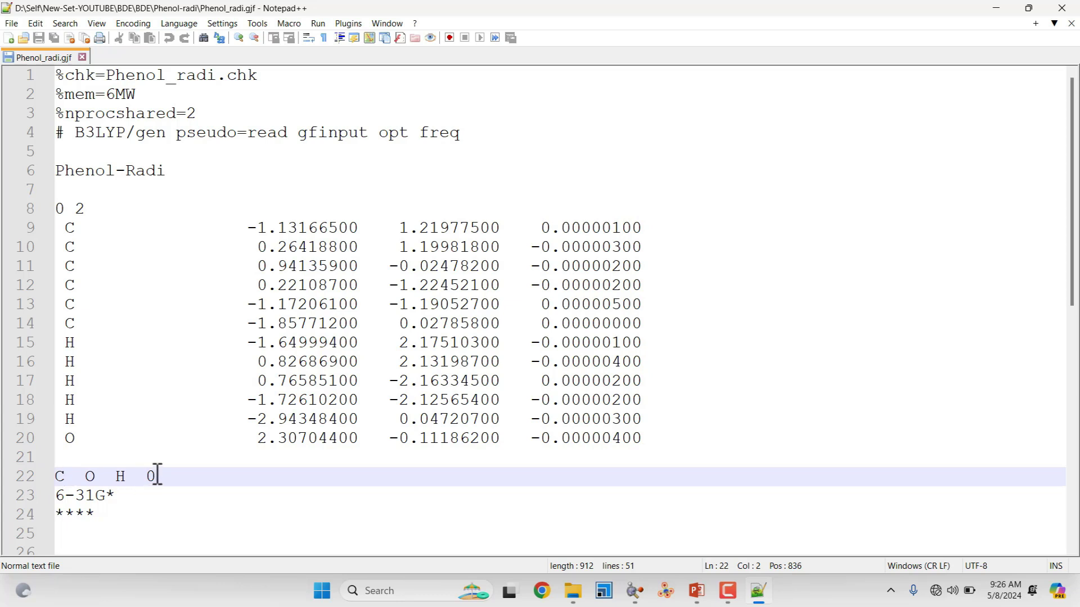
pyautogui.moveTo(119, 496); pyautogui.dragTo(47, 495)
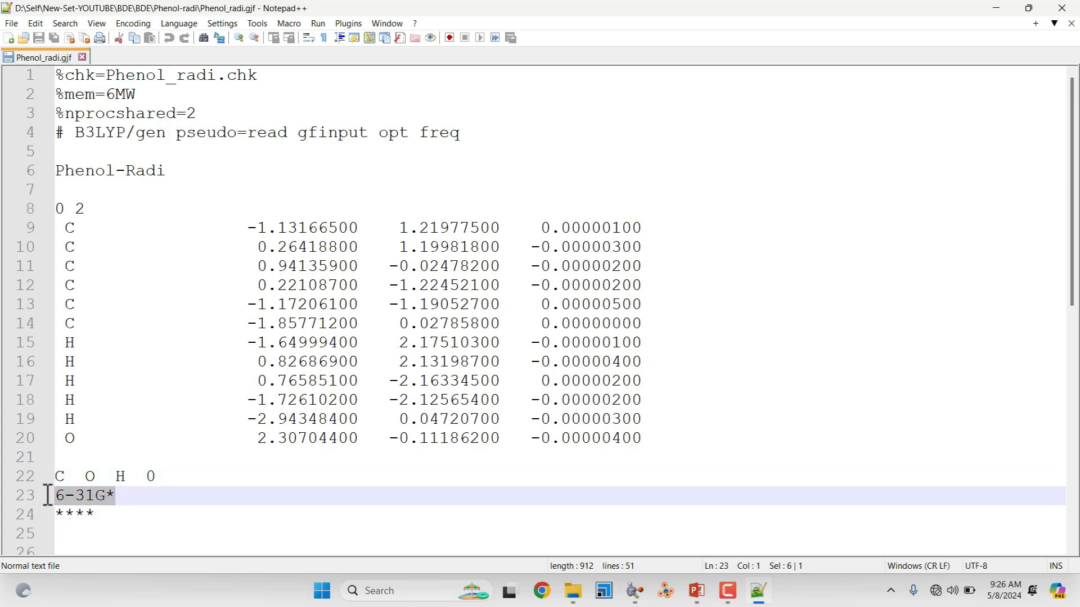
pyautogui.moveTo(106, 513); pyautogui.dragTo(48, 513)
# Step: Add five blank lines after the closing asterisks of the basis set section and save Phenol_radi.gjf
pyautogui.click(104, 514)
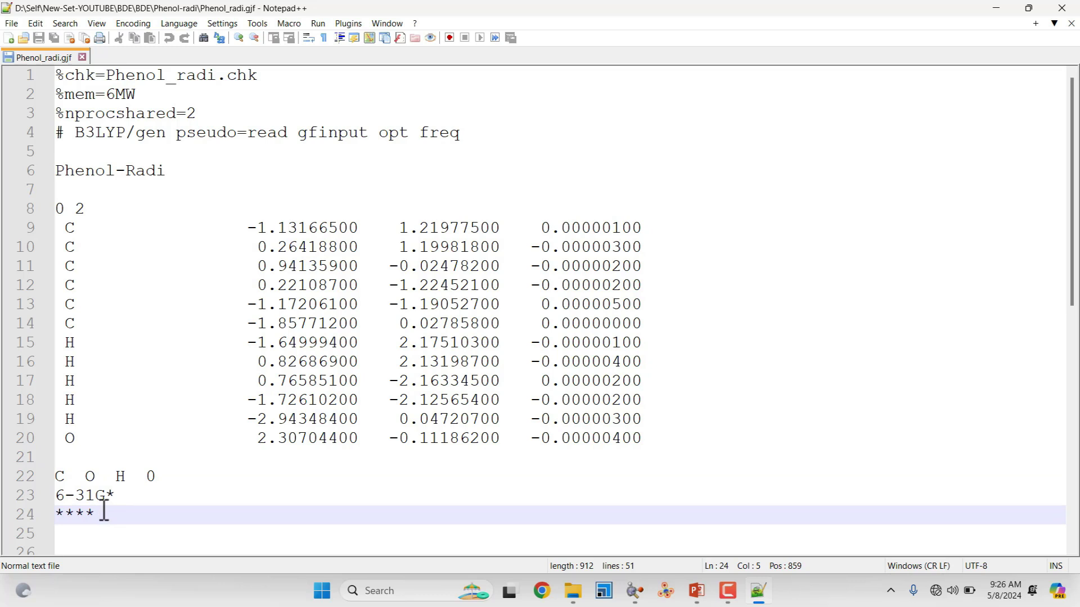
pyautogui.press('Return')
pyautogui.press('Return')
pyautogui.press('Return')
pyautogui.press('Return')
pyautogui.press('Return')
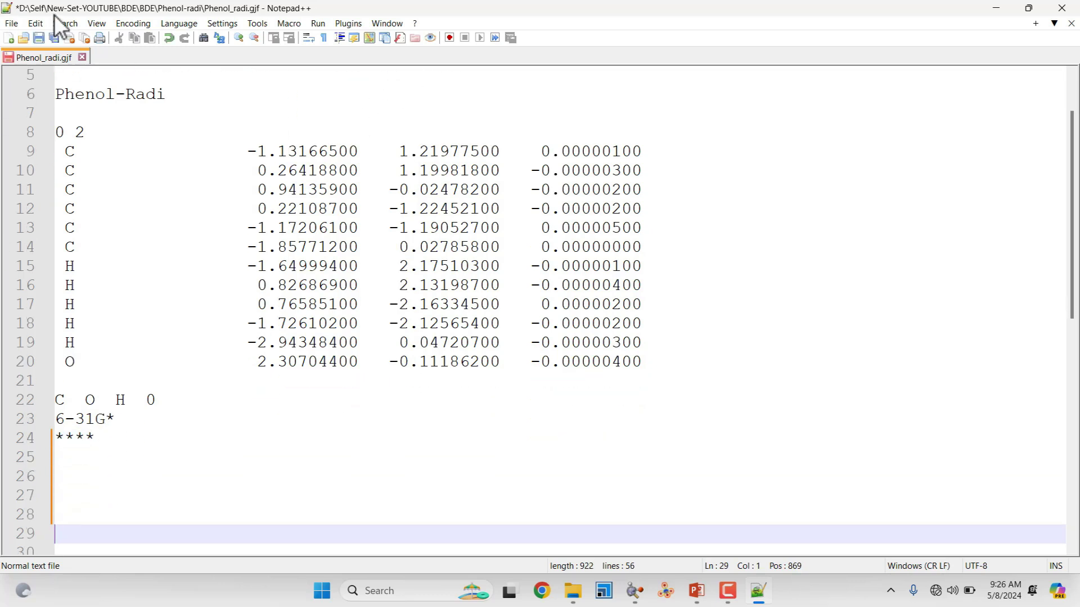
pyautogui.click(39, 36)
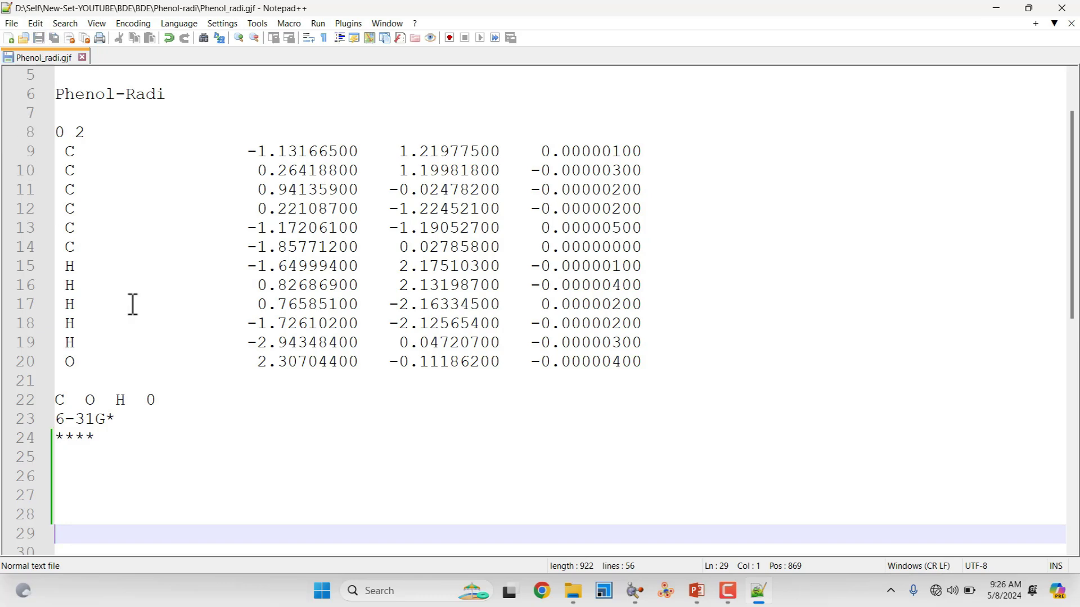
# Step: Minimize the editor and open Phenol_radi.out from the Phenol-radi folder in Notepad++
pyautogui.click(997, 8)
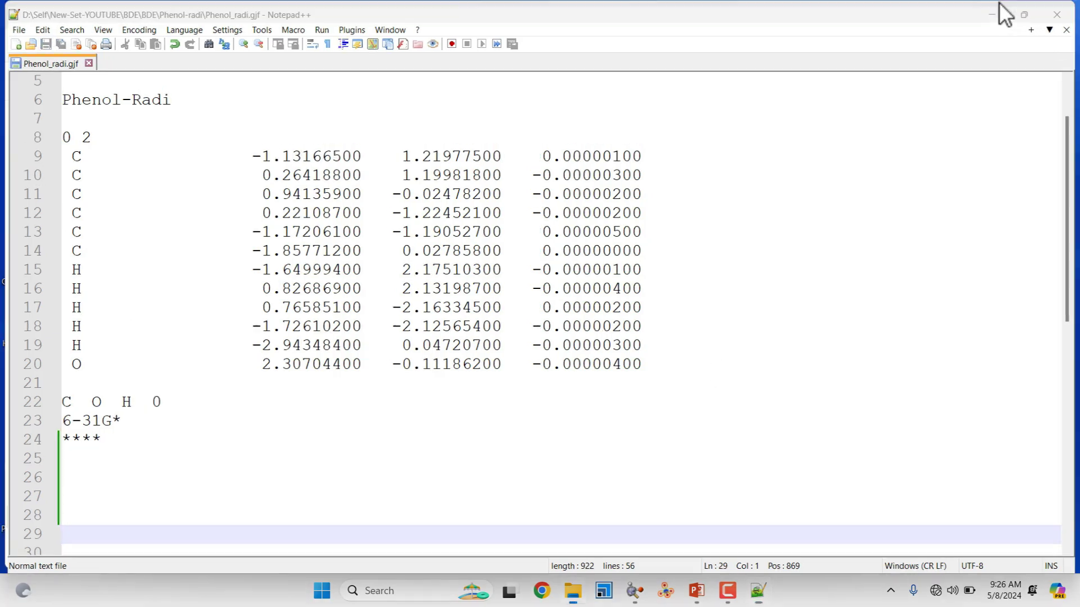
pyautogui.click(252, 165)
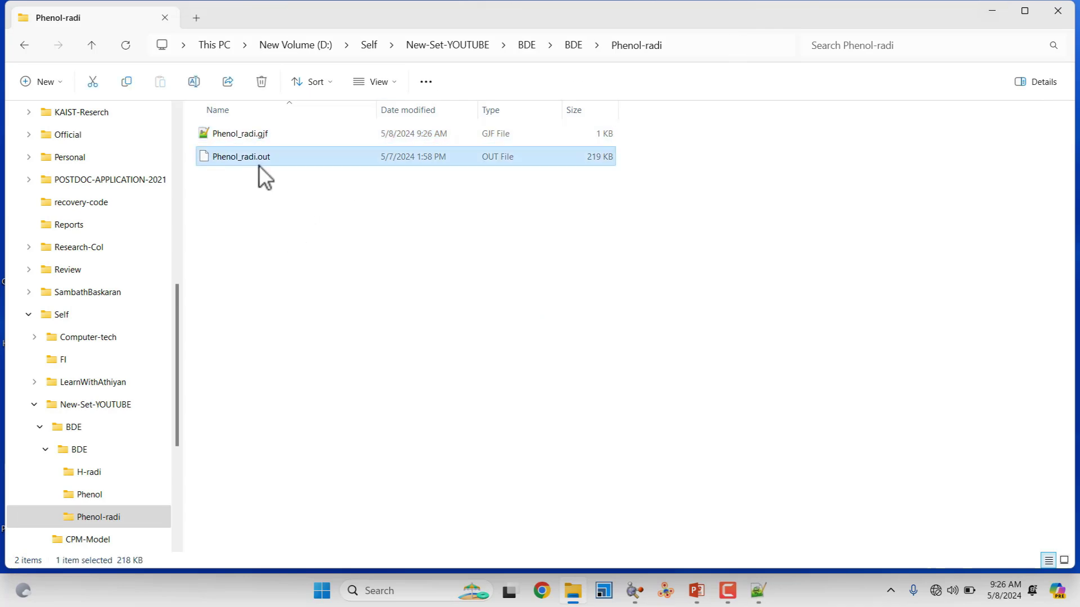
pyautogui.rightClick(259, 166)
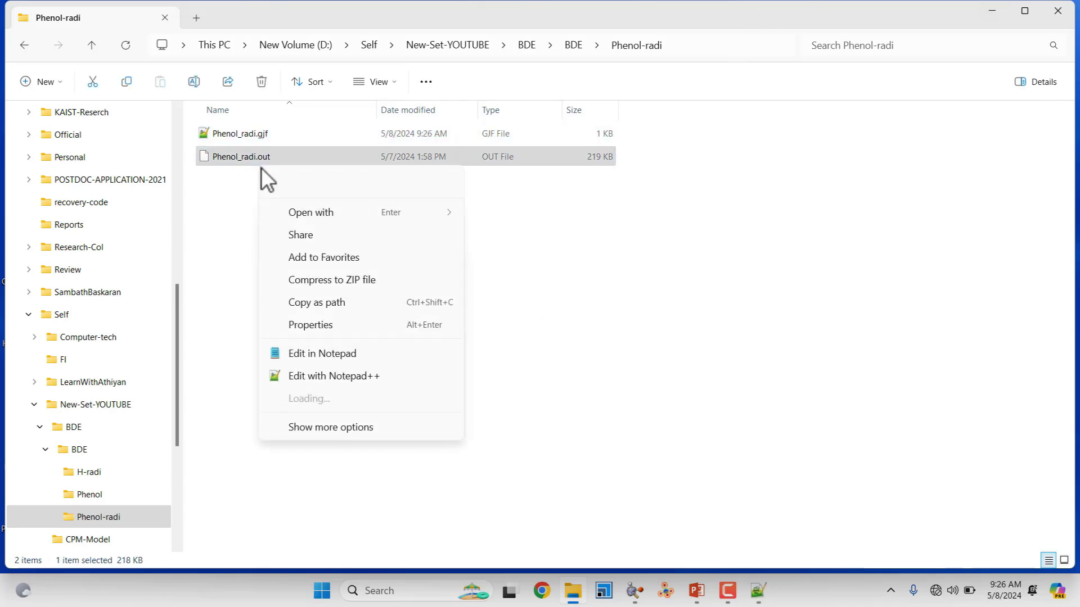
pyautogui.click(336, 376)
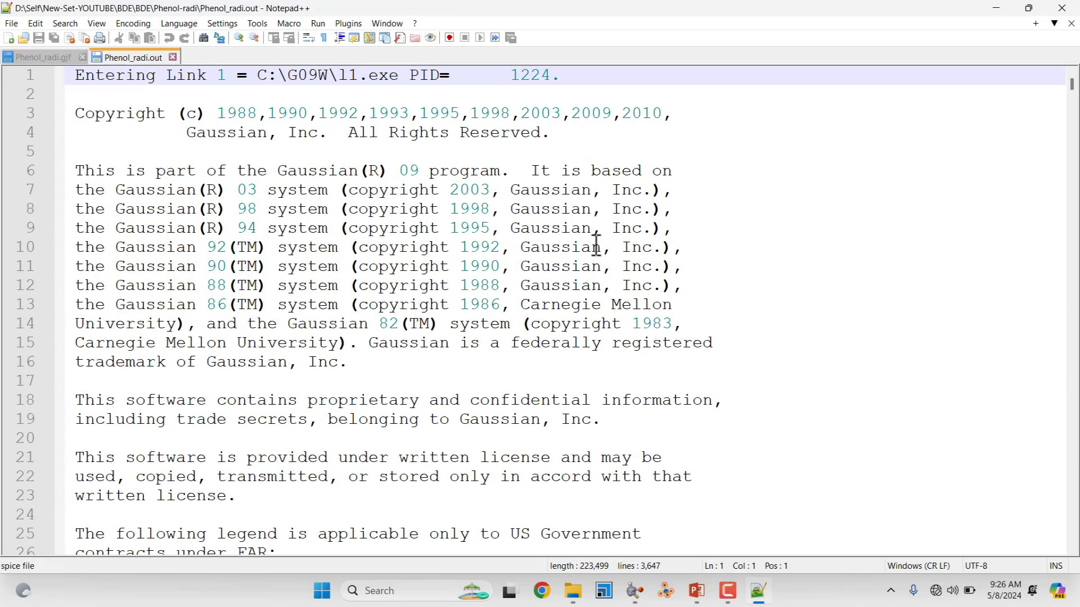
# Step: Go to the end of Phenol_radi.out and highlight the termination line to check how the job ended
pyautogui.scroll(-9, 956, 174)
pyautogui.moveTo(1071, 87); pyautogui.dragTo(1077, 570)
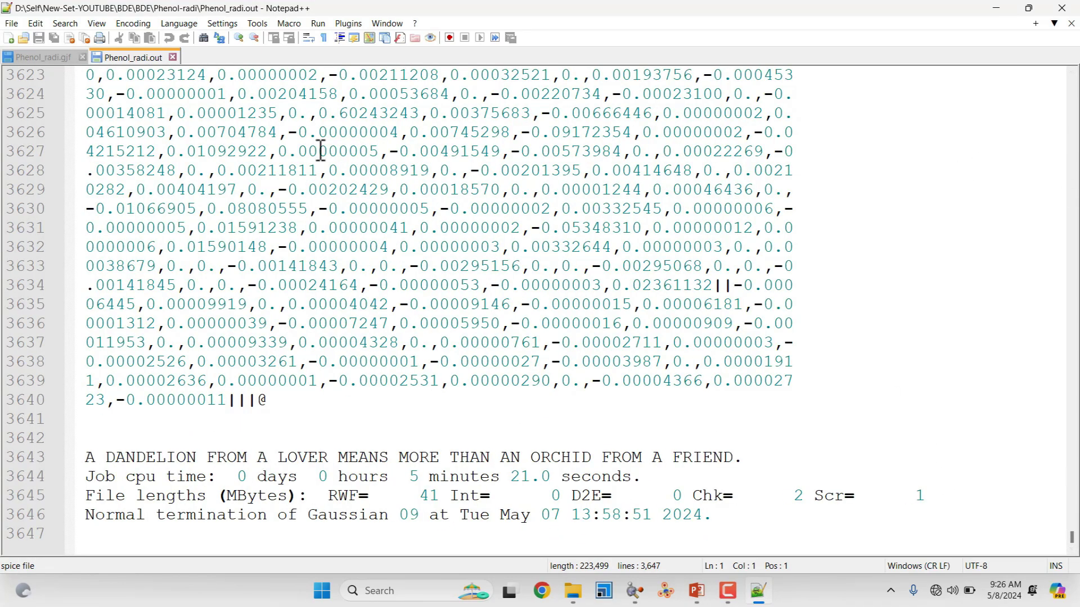
pyautogui.moveTo(86, 514); pyautogui.dragTo(572, 515)
# Step: Find the optimization summary block in the middle of Phenol_radi.out and highlight its HF energy entry
pyautogui.scroll(7, 900, 478)
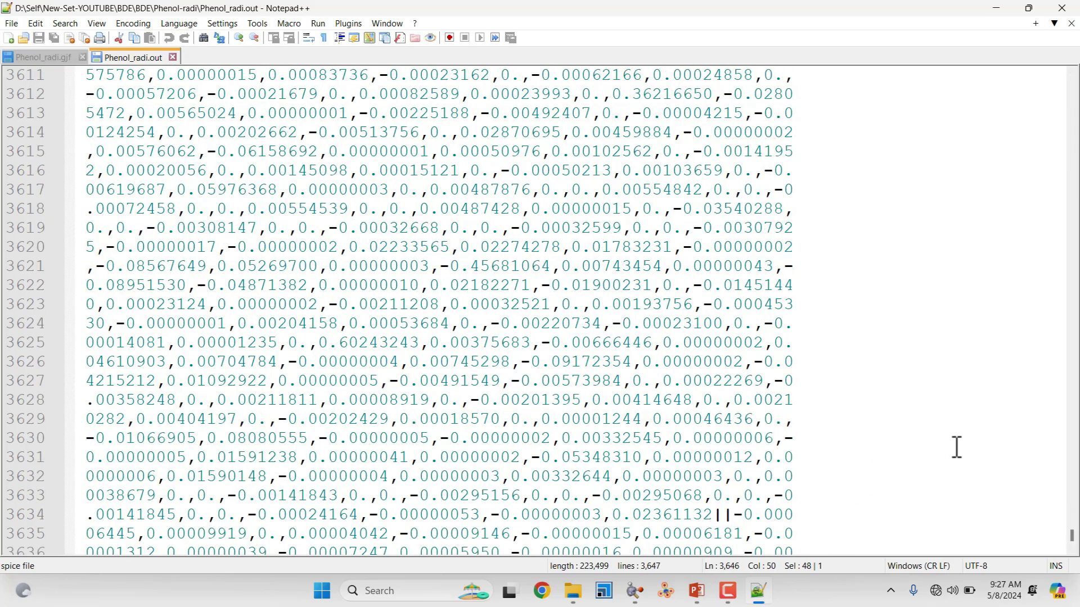
pyautogui.moveTo(1074, 543); pyautogui.dragTo(1076, 377)
pyautogui.scroll(3, 563, 285)
pyautogui.scroll(-5, 562, 285)
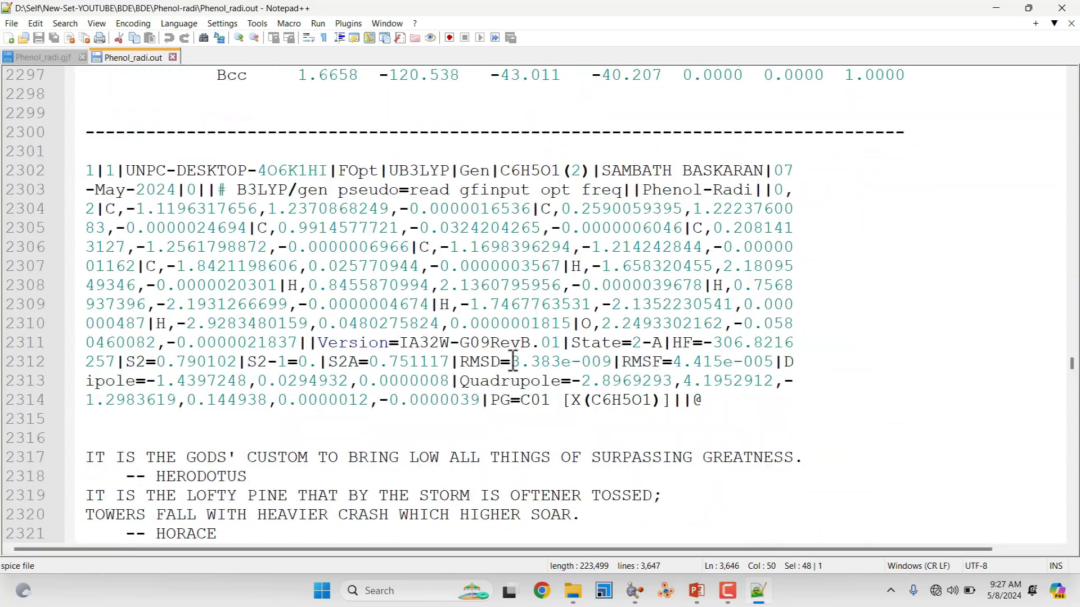
pyautogui.moveTo(86, 170); pyautogui.dragTo(854, 424)
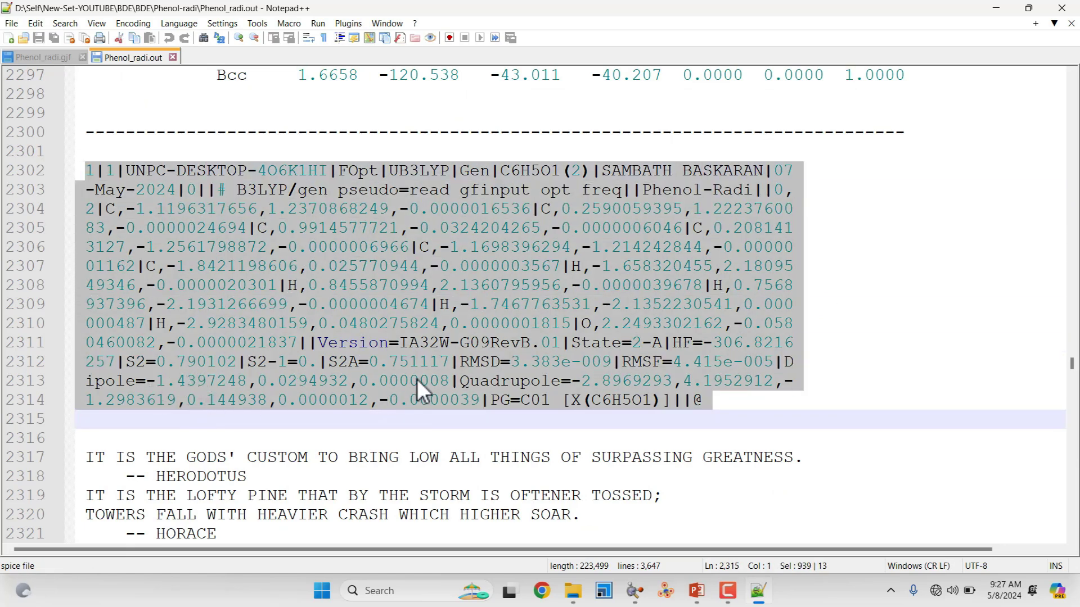
pyautogui.click(401, 381)
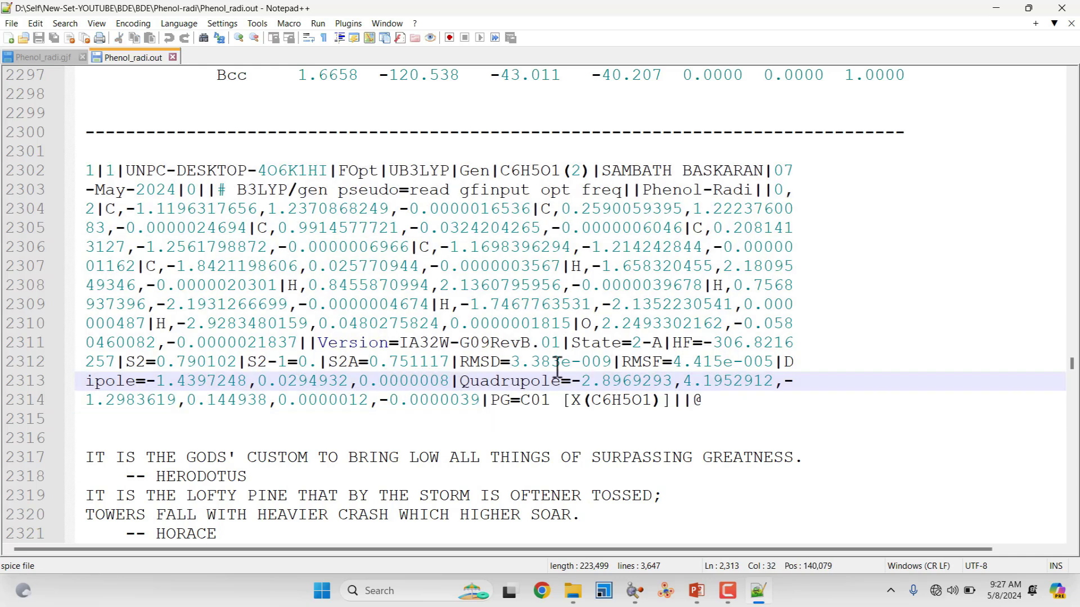
pyautogui.moveTo(672, 342); pyautogui.dragTo(115, 363)
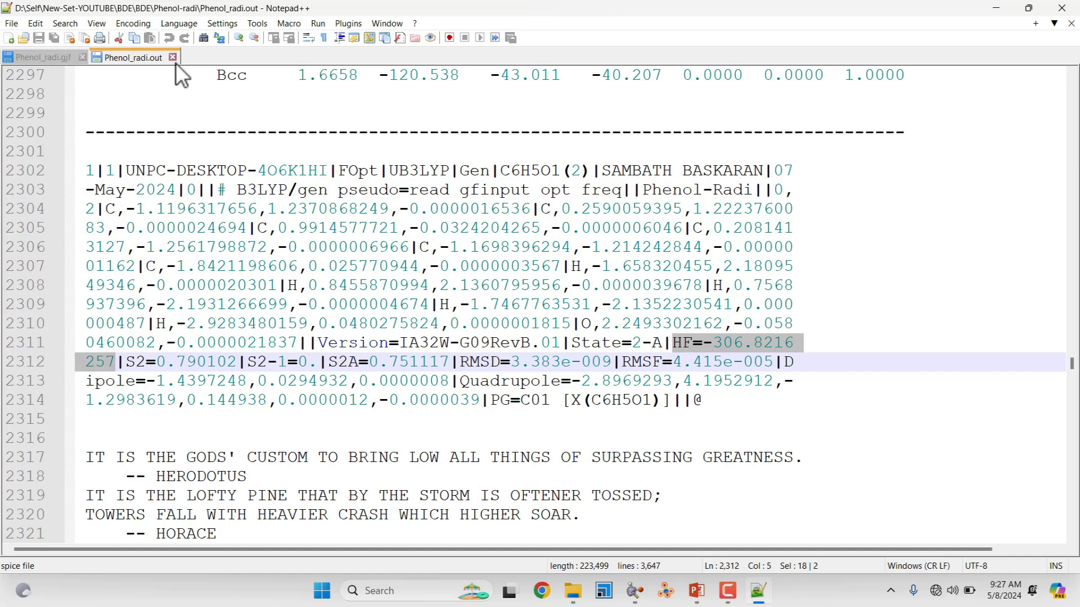
# Step: Close Phenol_radi.gjf and Phenol_radi.out, and minimize the editor
pyautogui.click(83, 58)
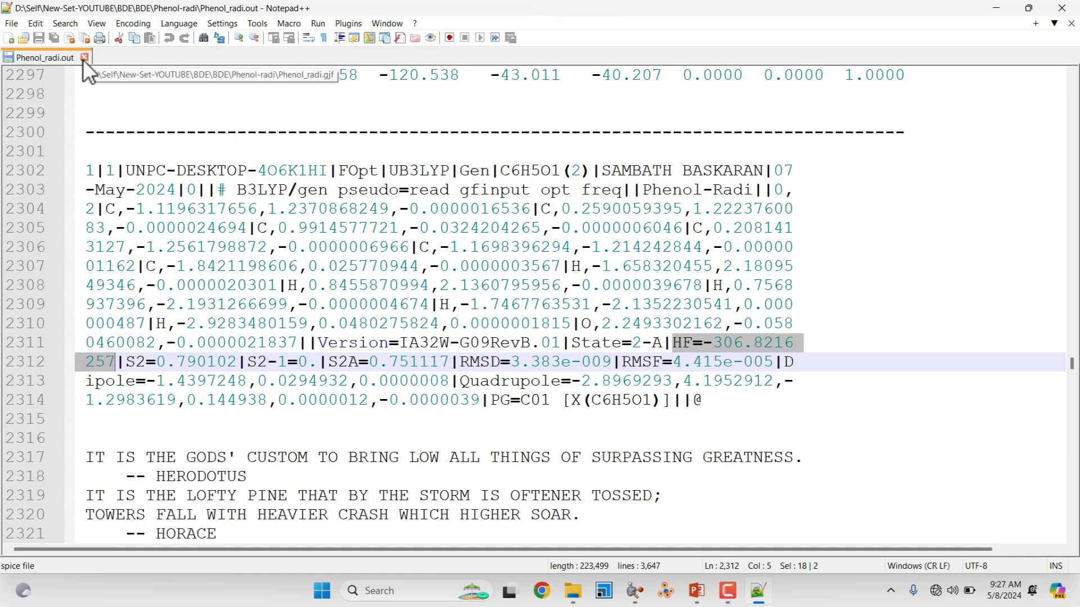
pyautogui.click(84, 58)
pyautogui.click(999, 9)
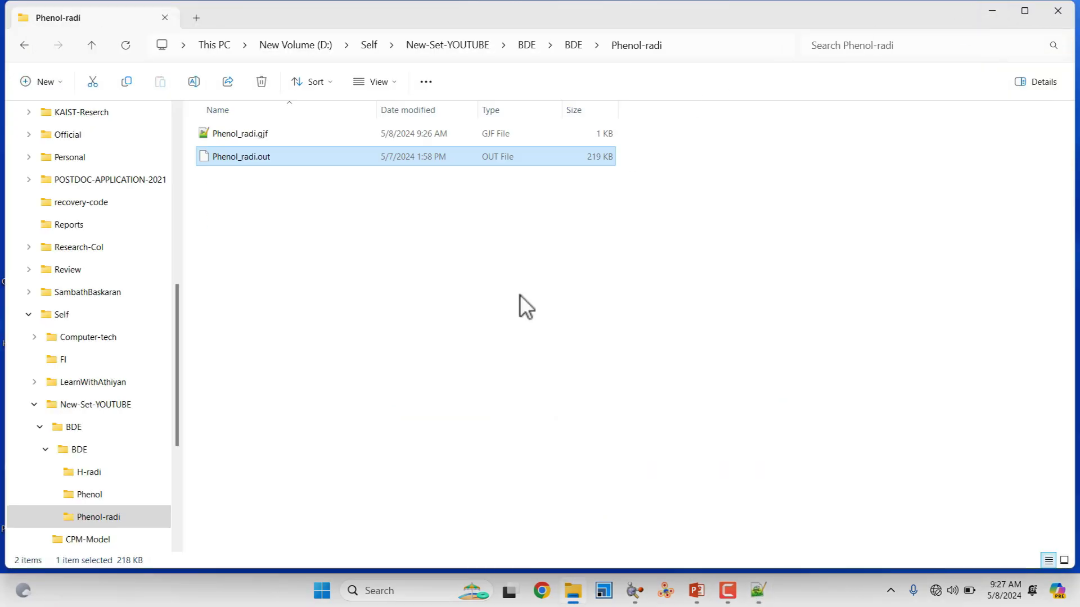
# Step: Open H_radi.gjf from the H-radi folder in Notepad++
pyautogui.click(94, 47)
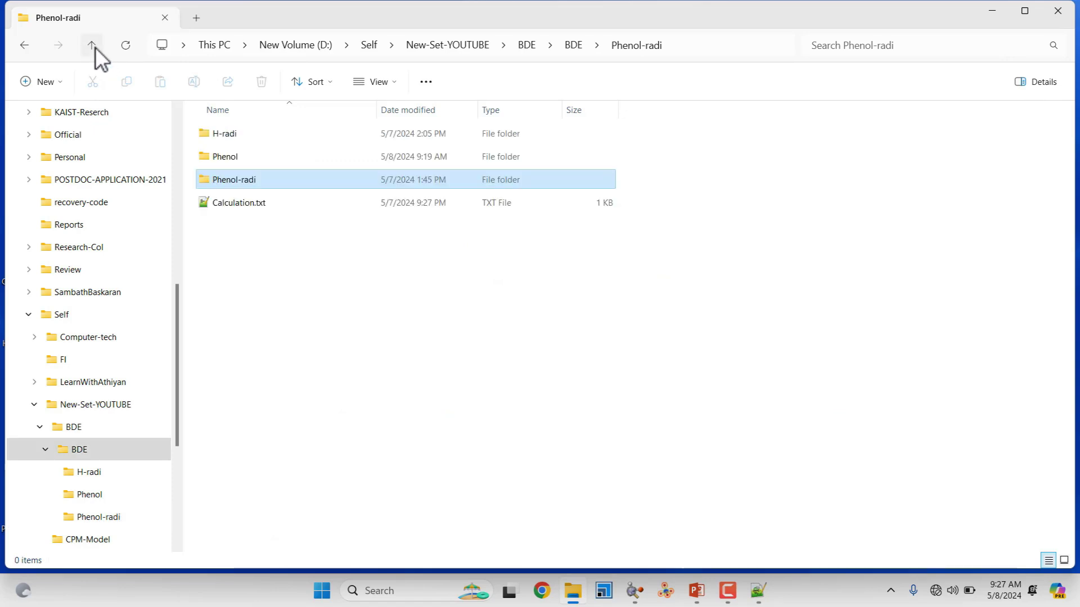
pyautogui.doubleClick(230, 138)
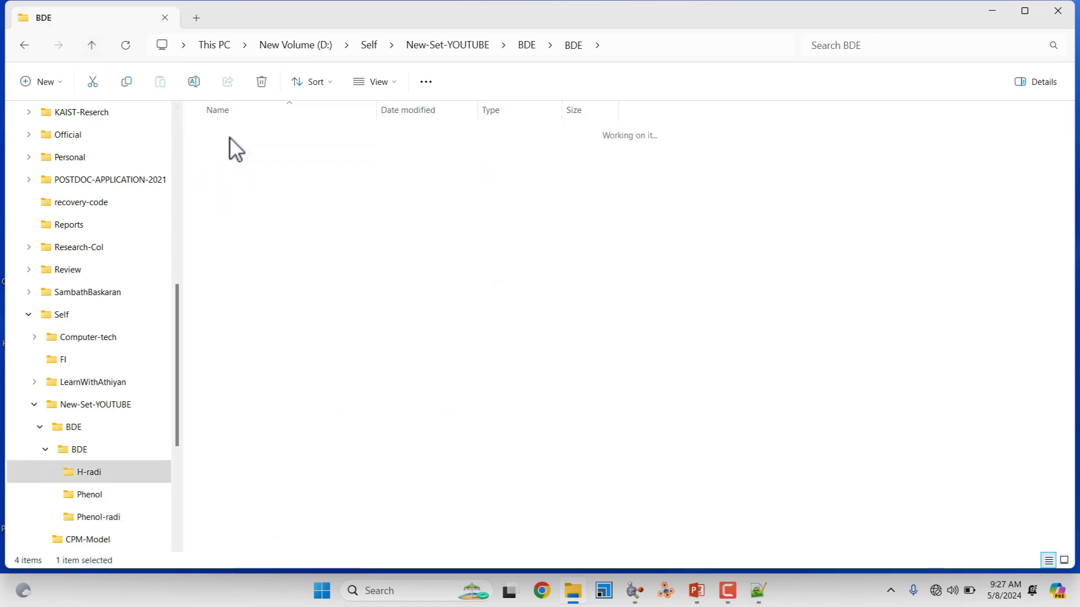
pyautogui.click(227, 136)
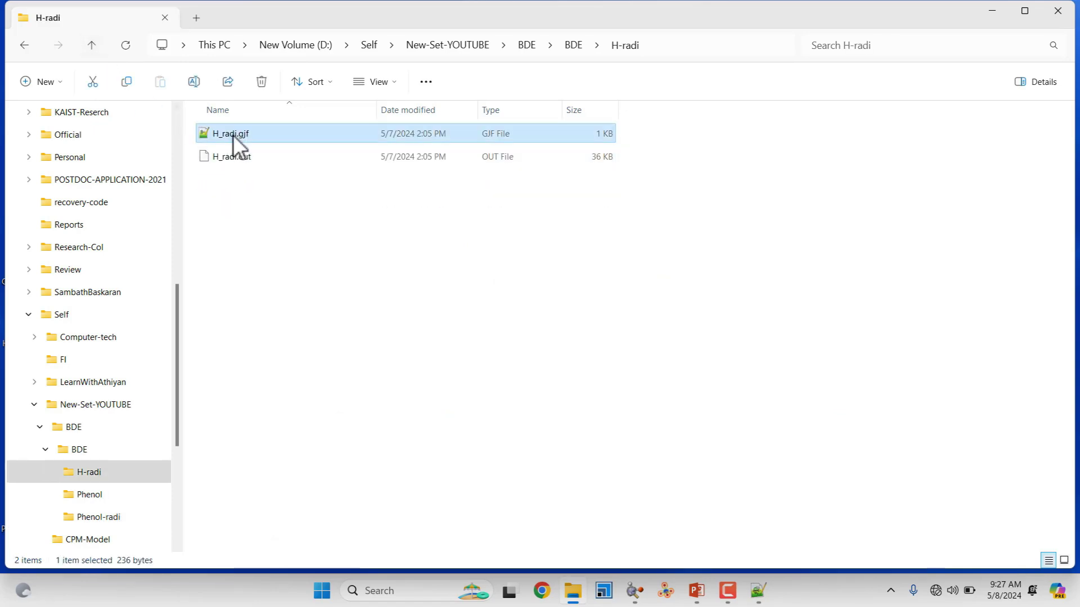
pyautogui.rightClick(233, 136)
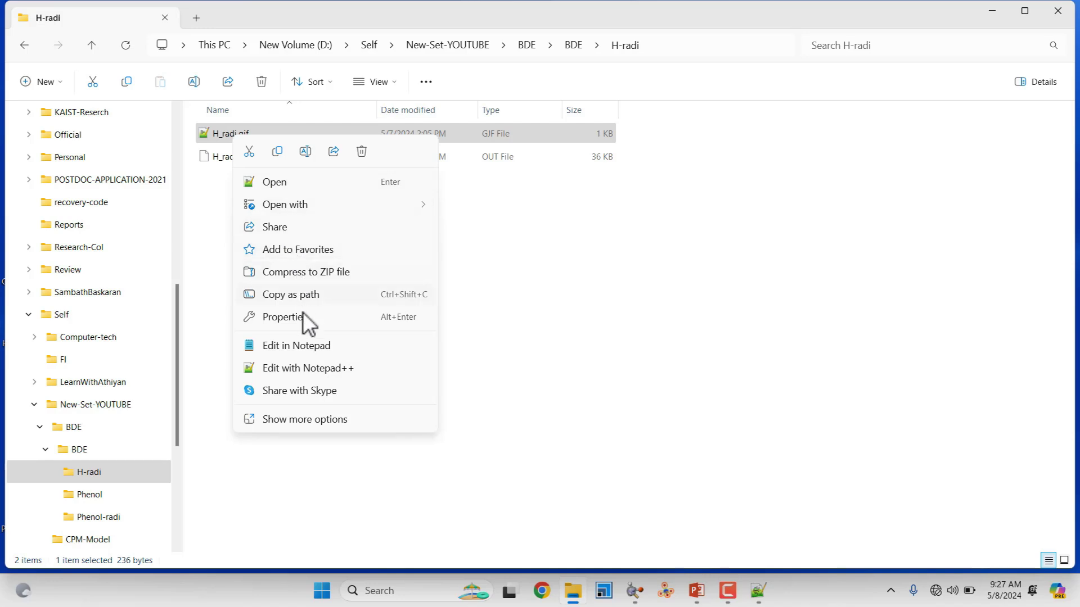
pyautogui.click(310, 368)
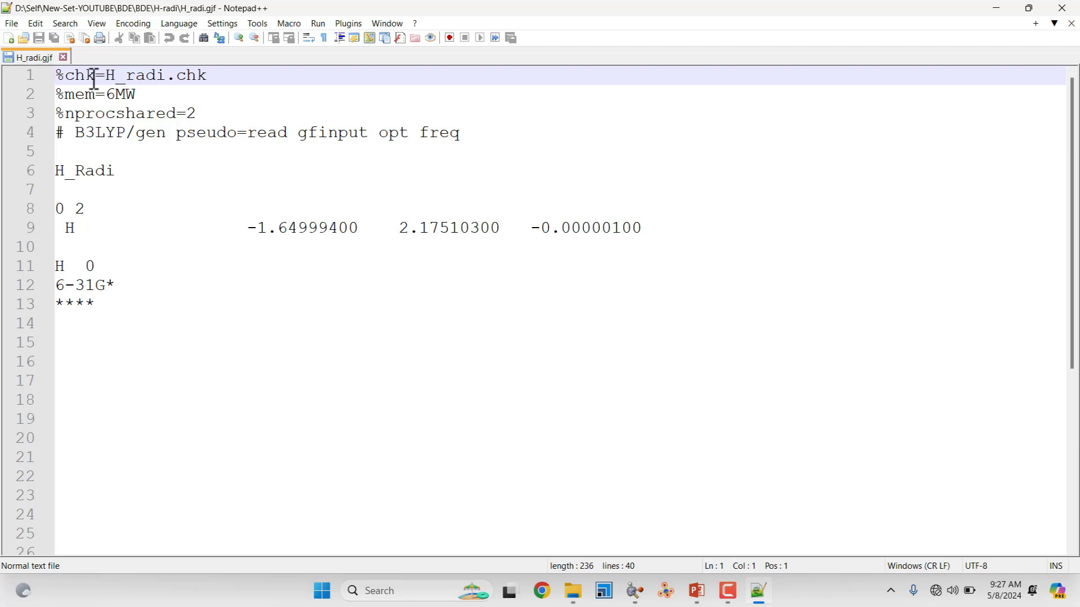
# Step: Review the checkpoint, memory, processor, route and title lines of H_radi.gjf, highlighting the opt freq keywords
pyautogui.moveTo(107, 79); pyautogui.dragTo(165, 87)
pyautogui.click(72, 94)
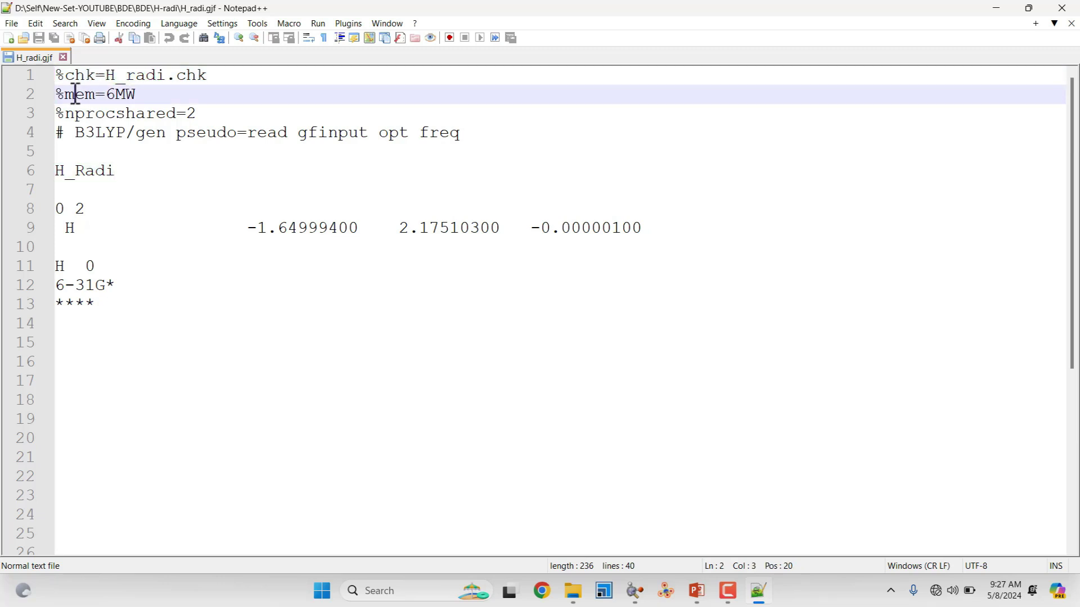
pyautogui.click(156, 114)
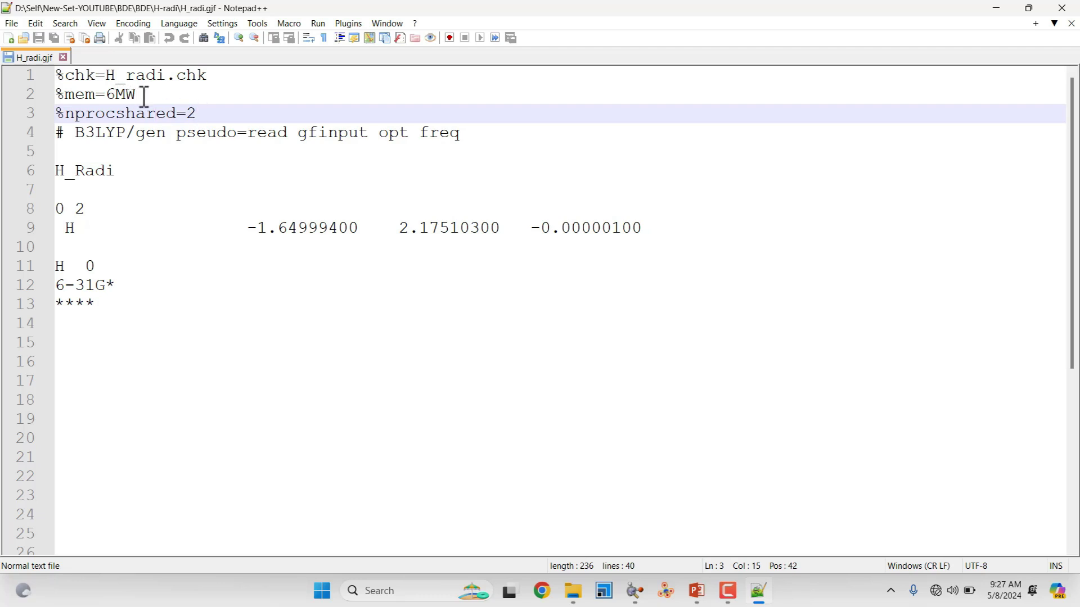
pyautogui.click(116, 133)
pyautogui.moveTo(466, 135); pyautogui.dragTo(388, 134)
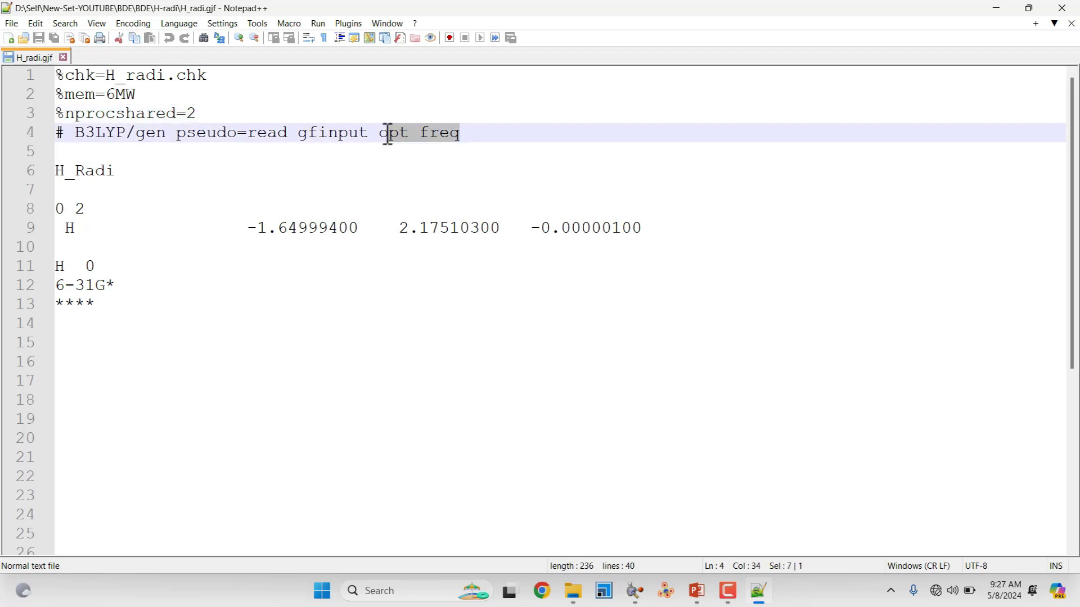
pyautogui.click(69, 171)
pyautogui.click(89, 195)
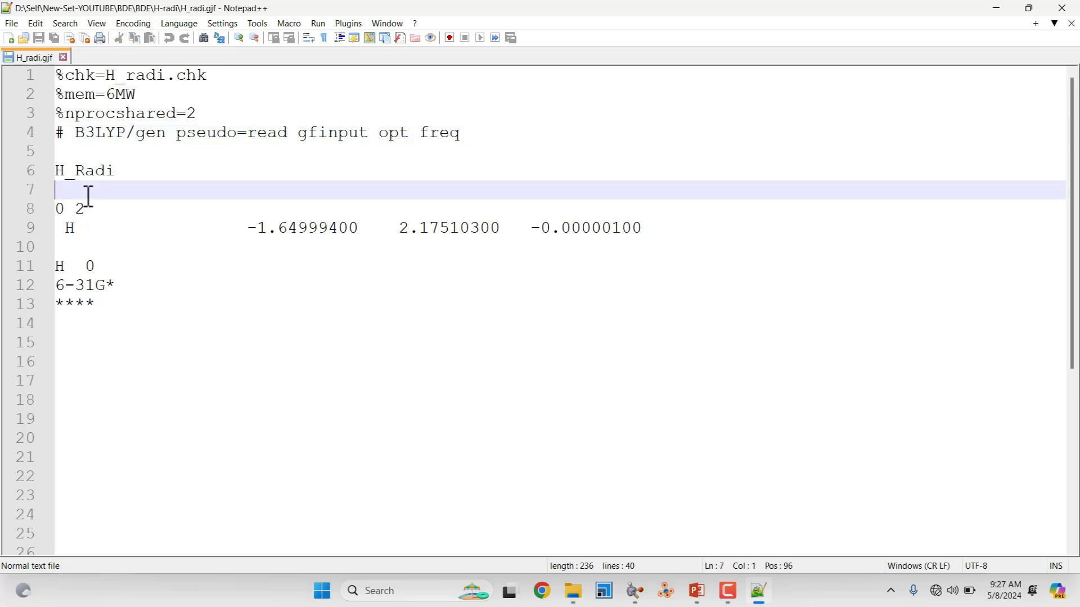
# Step: Examine the charge and multiplicity values and highlight the hydrogen atom's coordinate line in H_radi.gjf
pyautogui.doubleClick(60, 210)
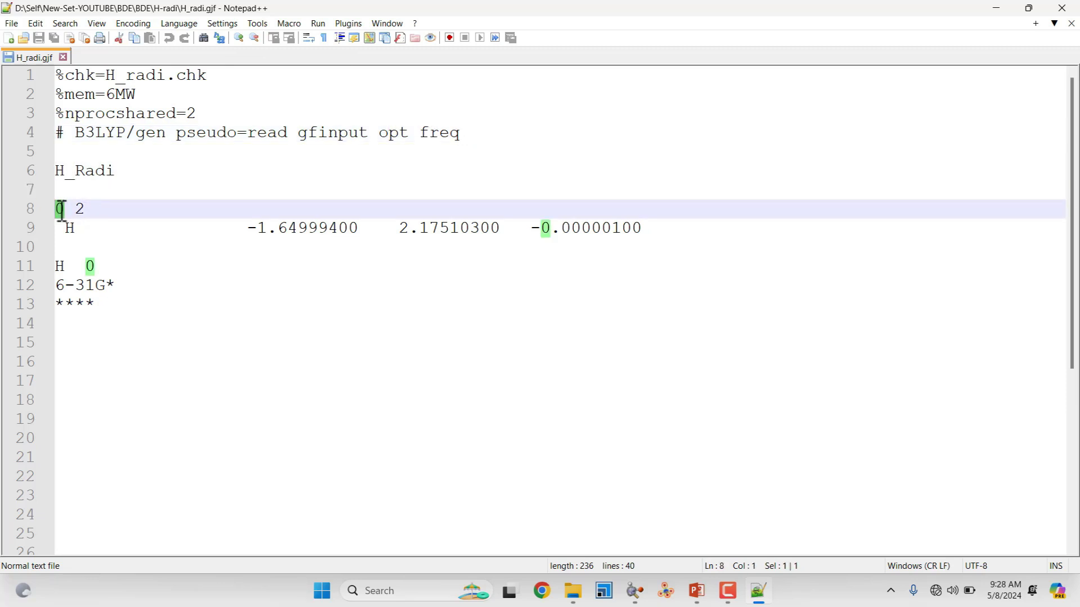
pyautogui.click(87, 209)
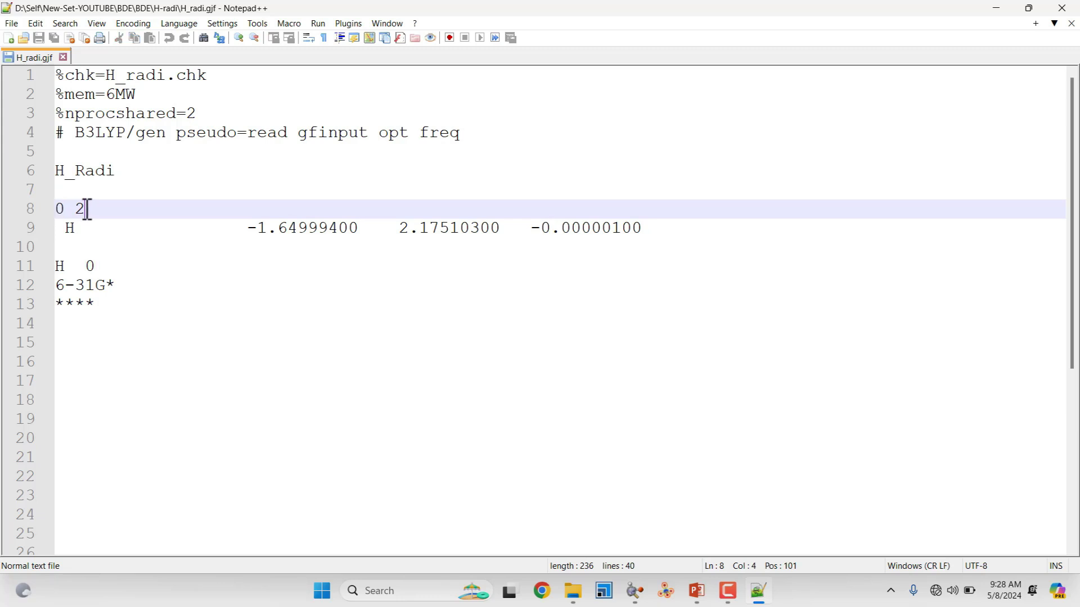
pyautogui.doubleClick(81, 210)
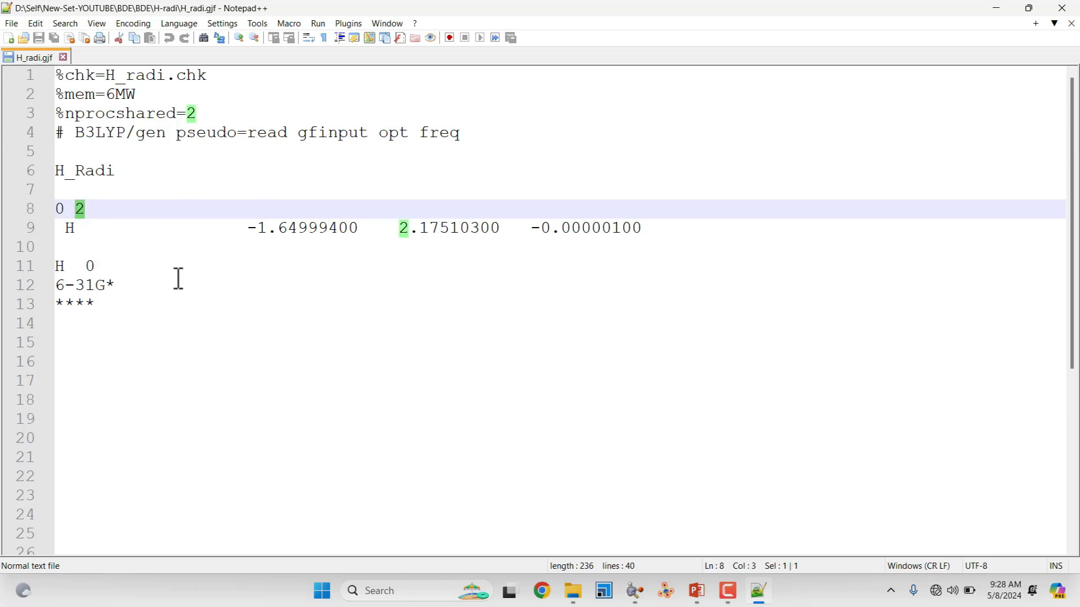
pyautogui.click(72, 248)
pyautogui.moveTo(67, 230); pyautogui.dragTo(683, 225)
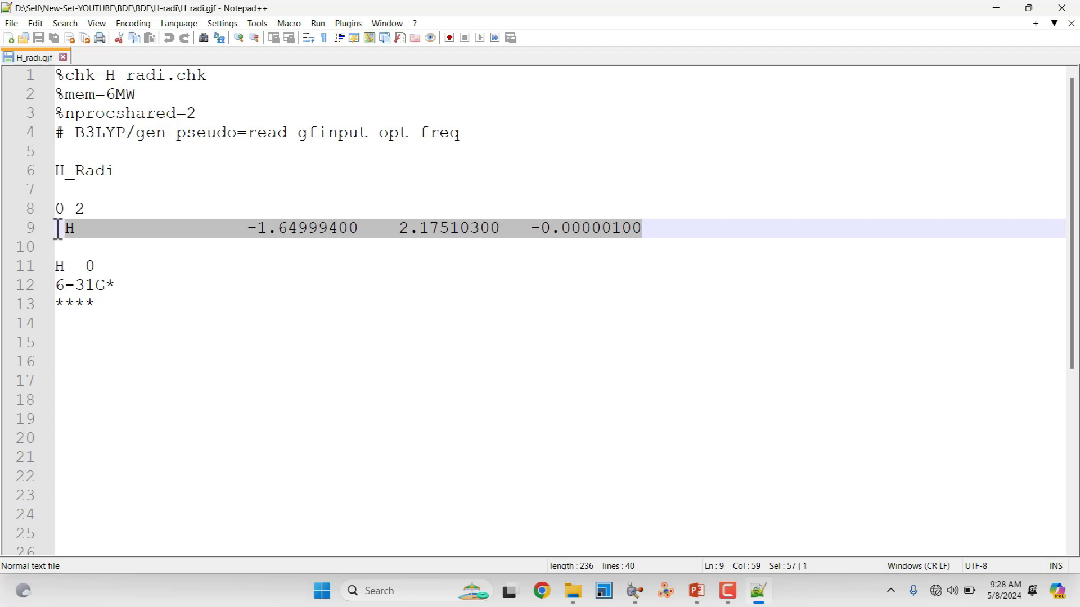
# Step: Examine the hydrogen basis set section of H_radi.gjf, from the element line through the 6-31G* entry
pyautogui.moveTo(61, 266); pyautogui.dragTo(55, 266)
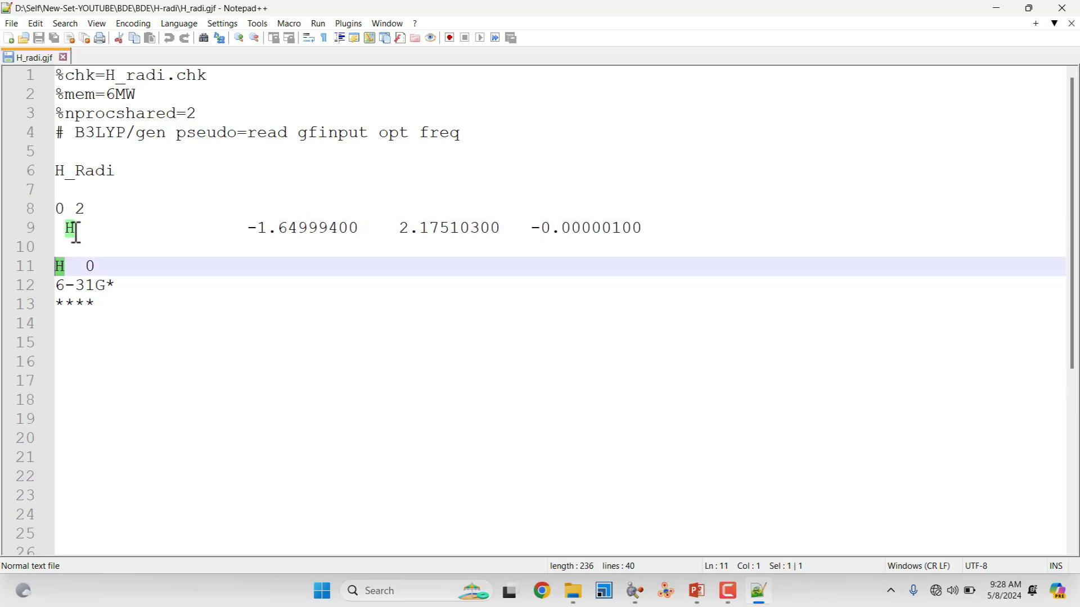
pyautogui.click(65, 265)
pyautogui.click(97, 267)
pyautogui.moveTo(118, 286); pyautogui.dragTo(56, 304)
# Step: Add four blank lines after the closing asterisks of the basis set section and save H_radi.gjf
pyautogui.click(99, 306)
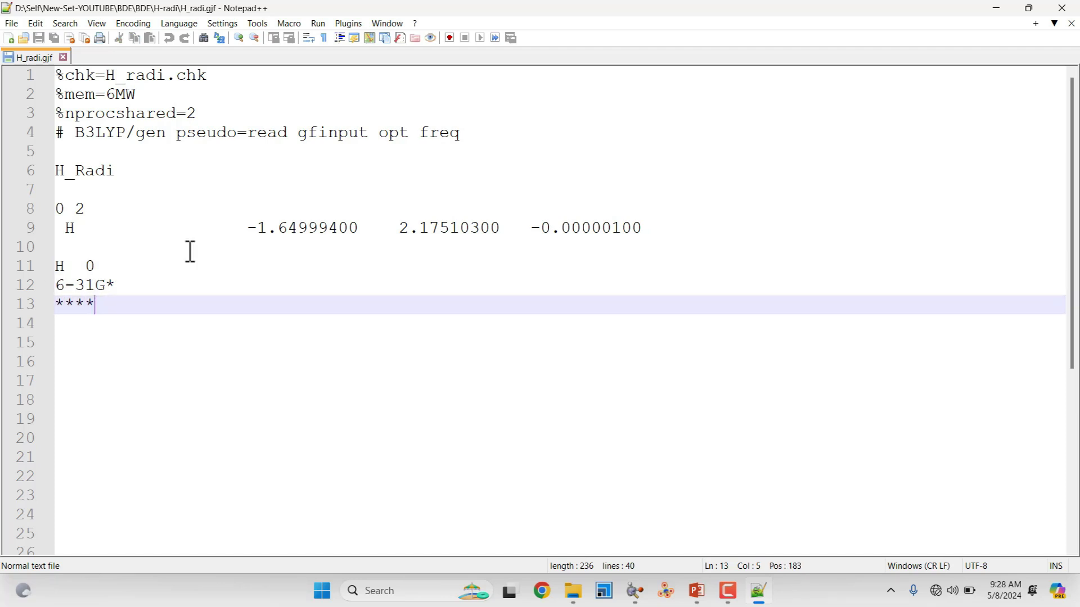
pyautogui.press('Return')
pyautogui.press('Return')
pyautogui.press('Return')
pyautogui.press('Return')
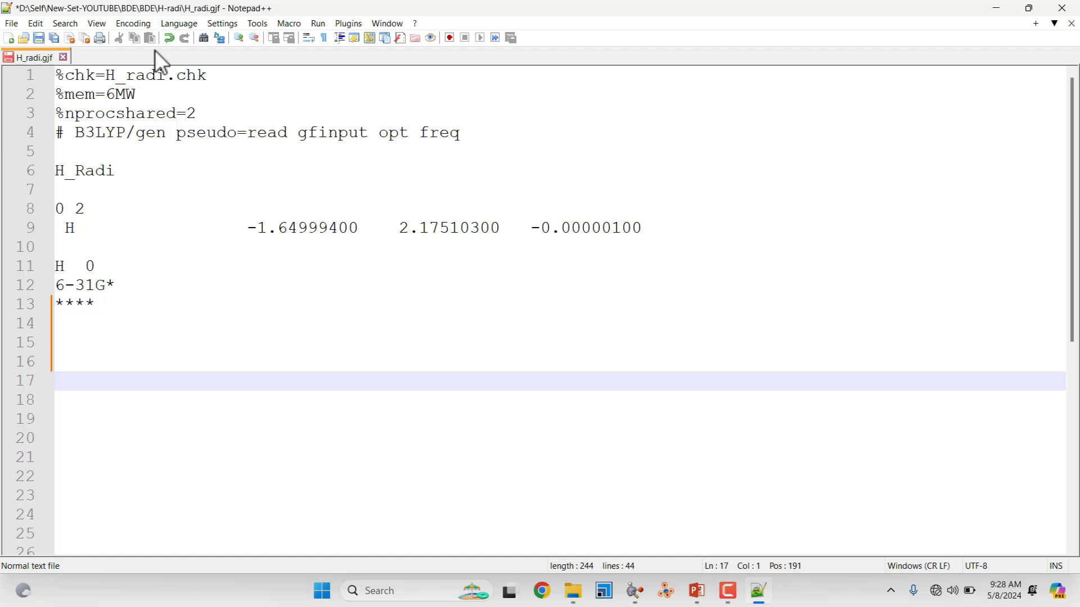
pyautogui.click(38, 38)
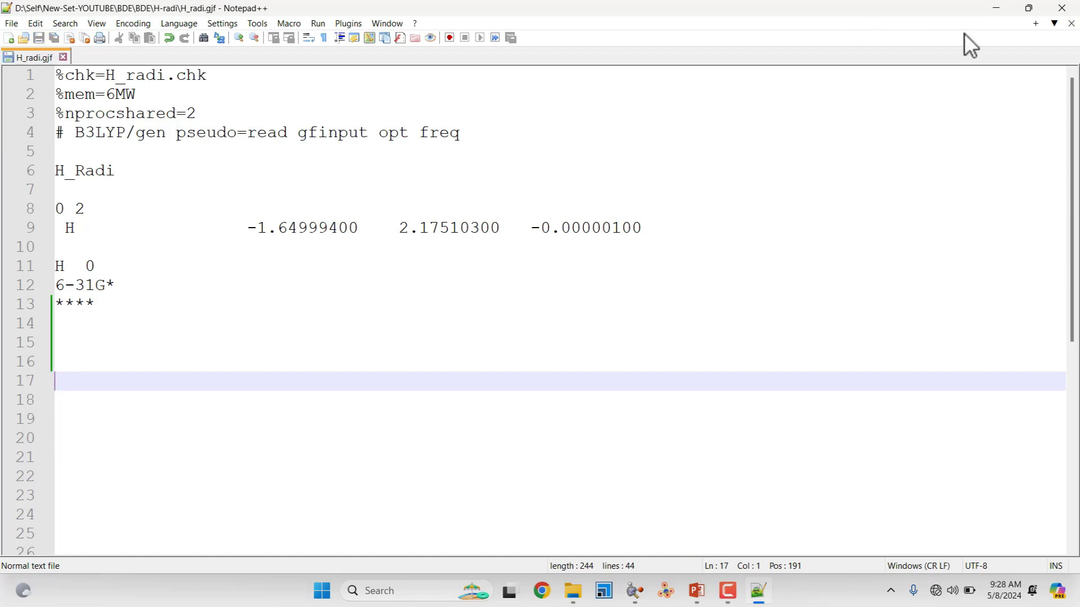
# Step: Close the editor and open H_radi.out from the H-radi folder in Notepad++
pyautogui.click(1066, 18)
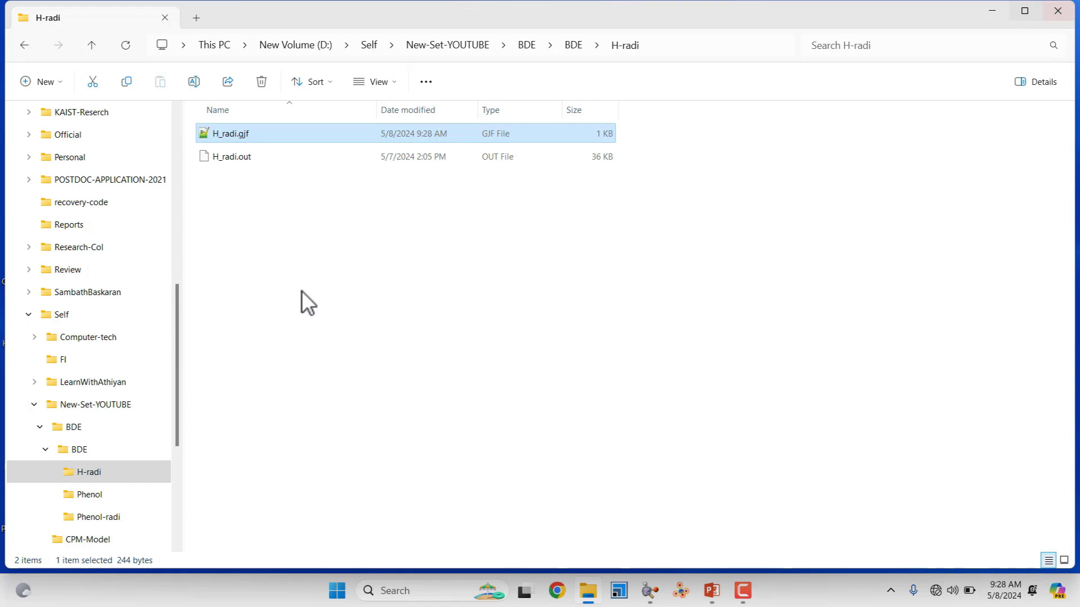
pyautogui.click(281, 221)
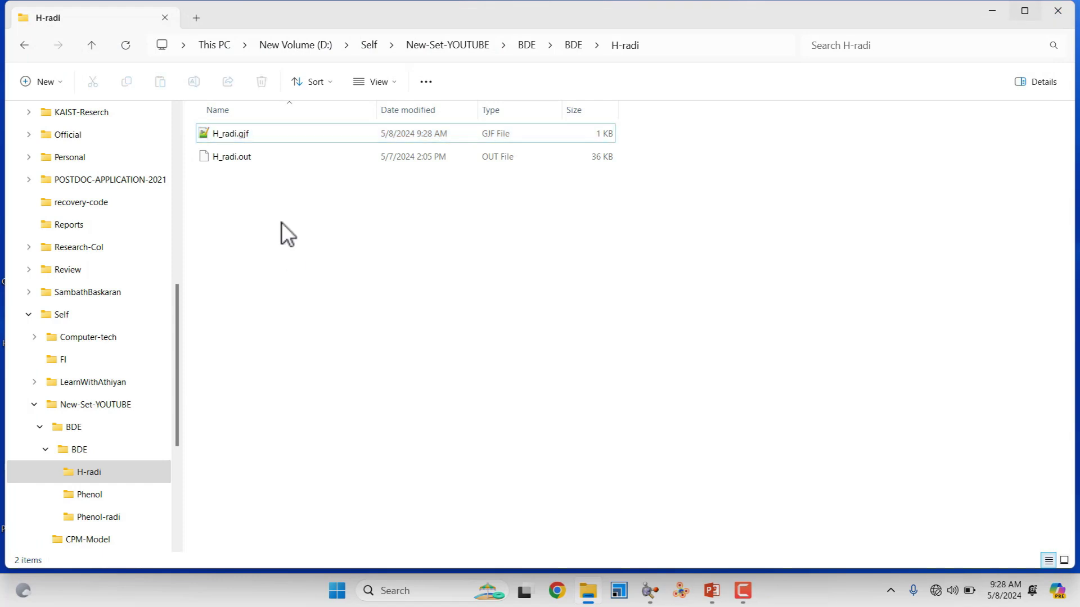
pyautogui.rightClick(238, 161)
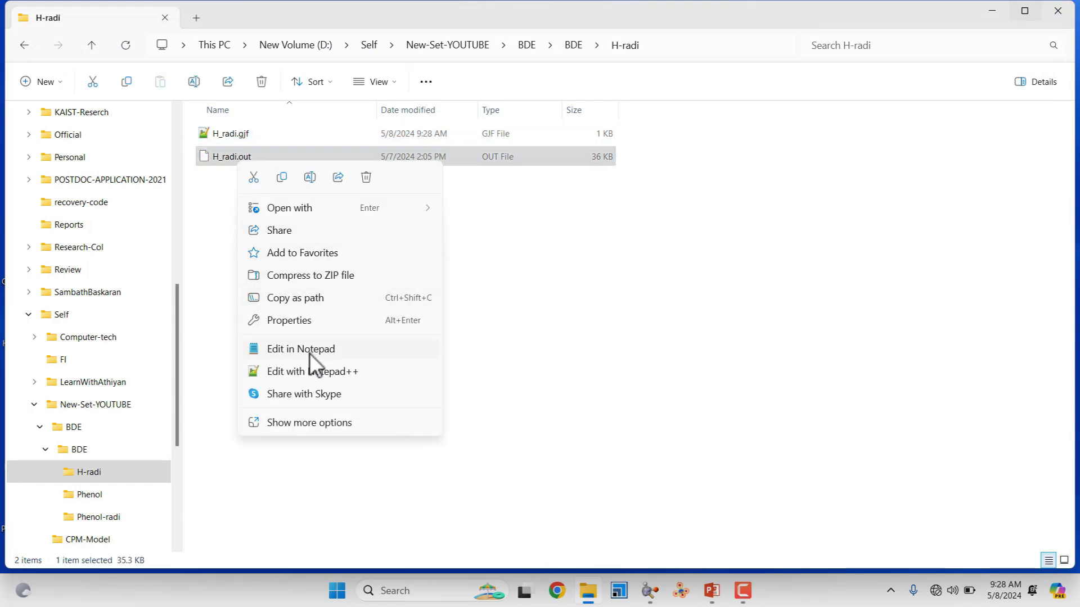
pyautogui.click(308, 371)
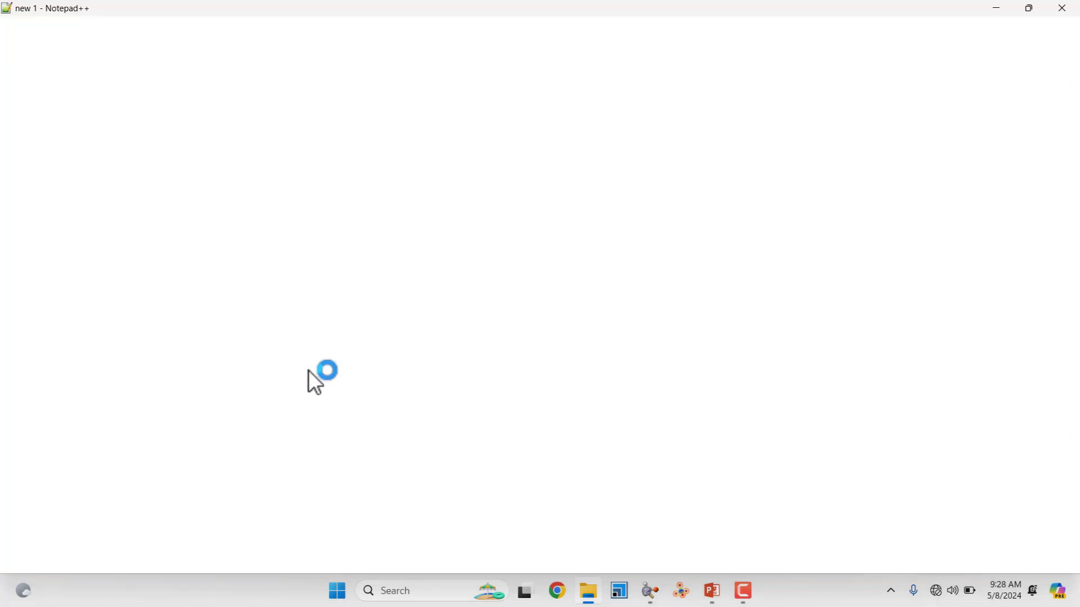
# Step: Go to the end of H_radi.out and check the closing lines to see how the job ended
pyautogui.scroll(-10, 939, 183)
pyautogui.scroll(-20, 1074, 241)
pyautogui.scroll(-20, 1073, 232)
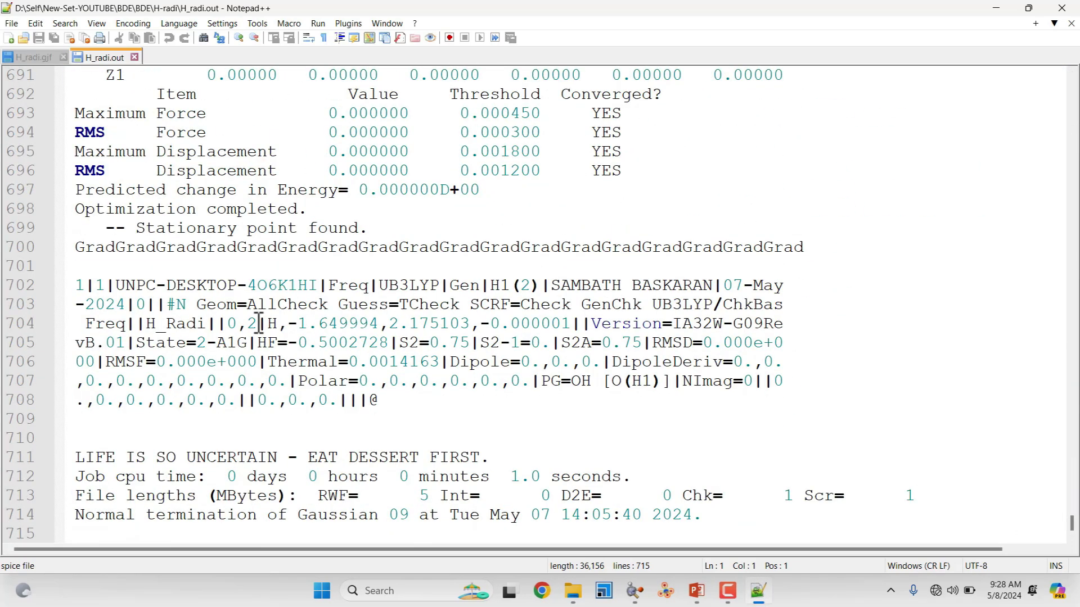
pyautogui.scroll(5, 379, 309)
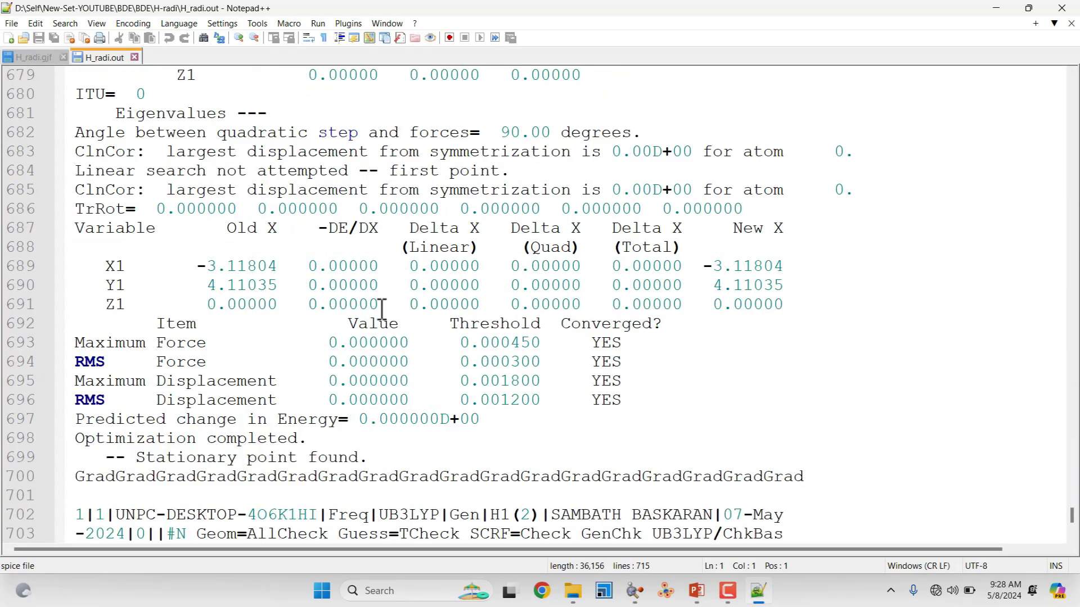
pyautogui.scroll(-5, 208, 424)
pyautogui.moveTo(78, 497); pyautogui.dragTo(395, 497)
# Step: Find the optimization summary block in the middle of H_radi.out and highlight its HF energy entry
pyautogui.scroll(5, 396, 498)
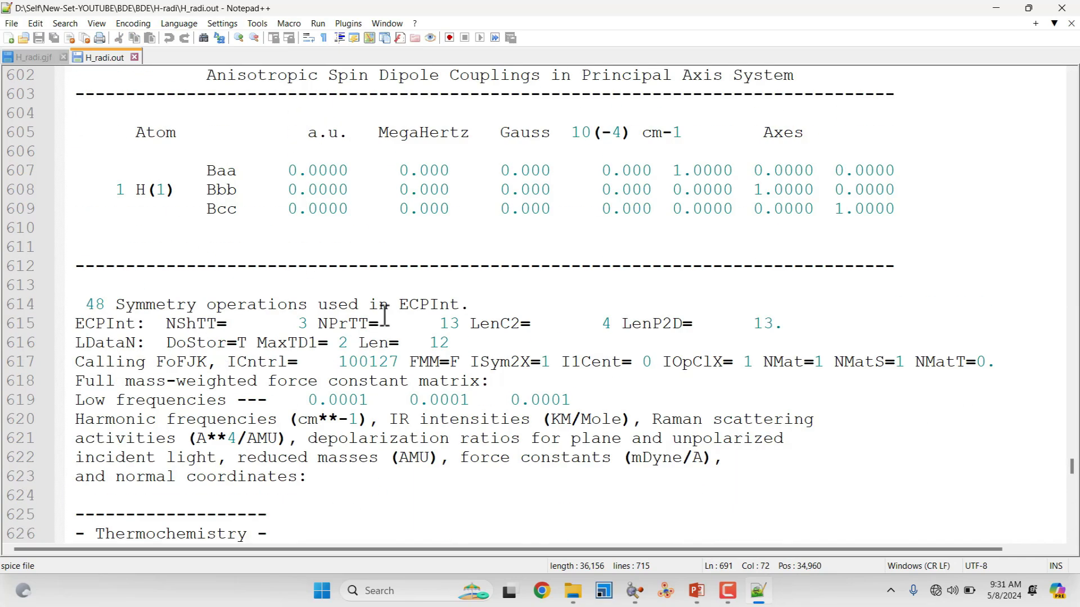
pyautogui.scroll(18, 386, 279)
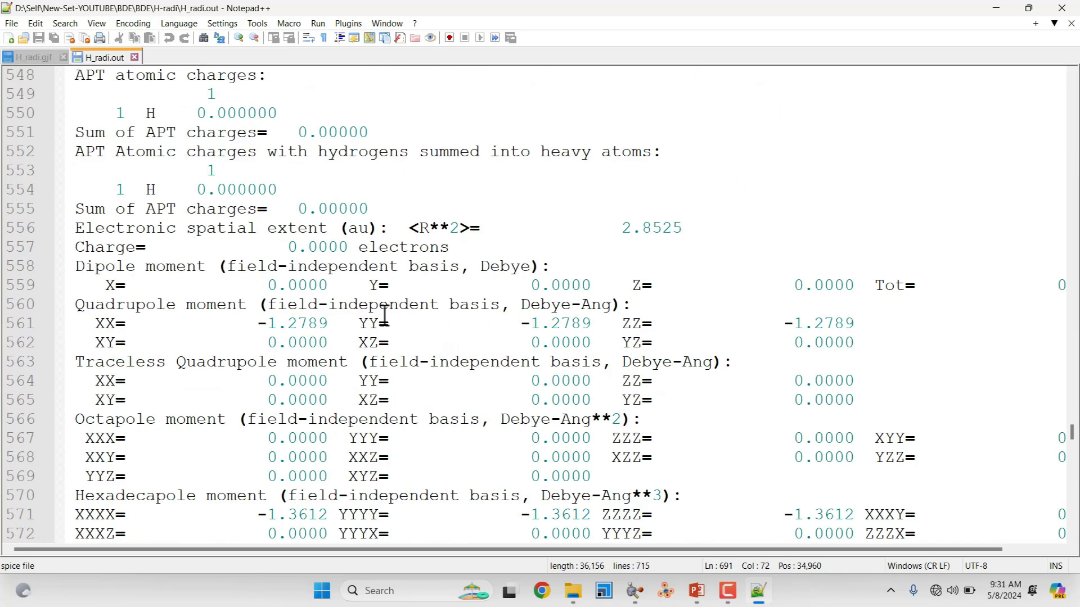
pyautogui.scroll(20, 384, 315)
pyautogui.scroll(20, 384, 315)
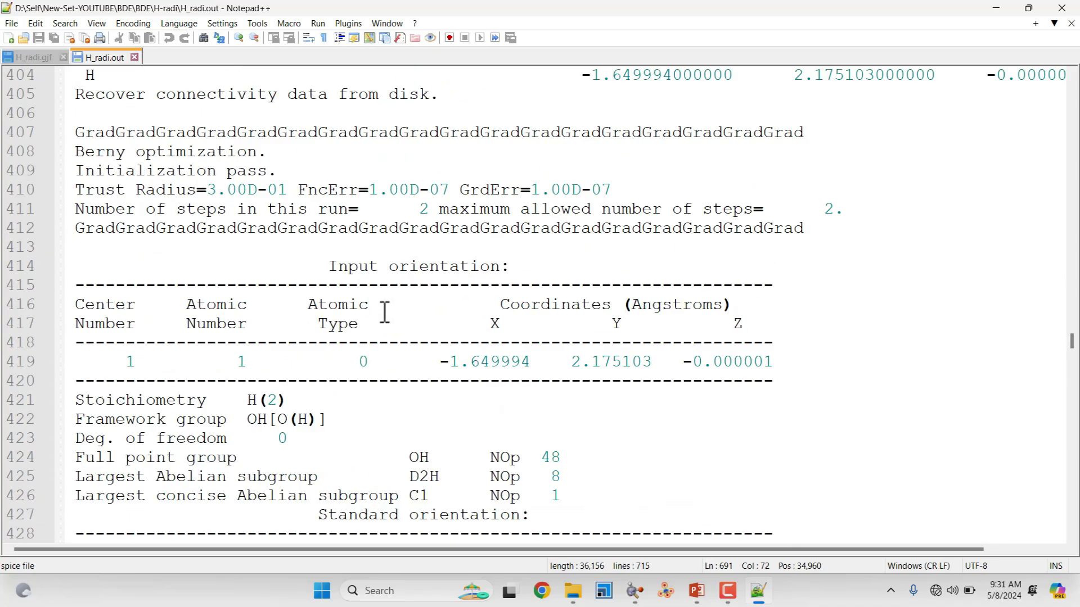
pyautogui.scroll(7, 384, 312)
pyautogui.scroll(7, 384, 313)
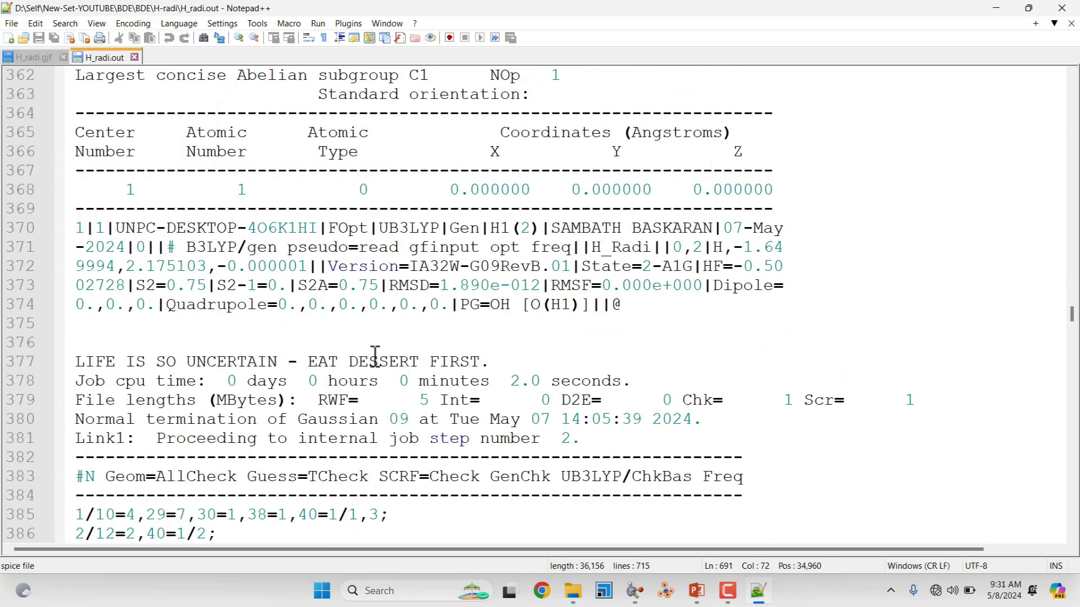
pyautogui.scroll(2, 150, 306)
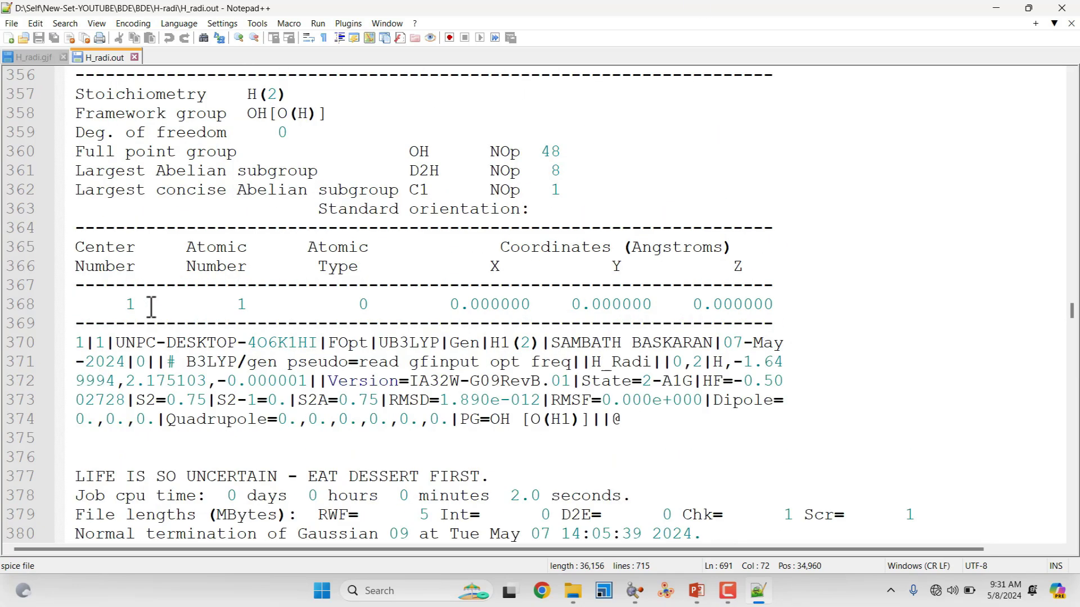
pyautogui.scroll(1, 180, 299)
pyautogui.scroll(-2, 401, 264)
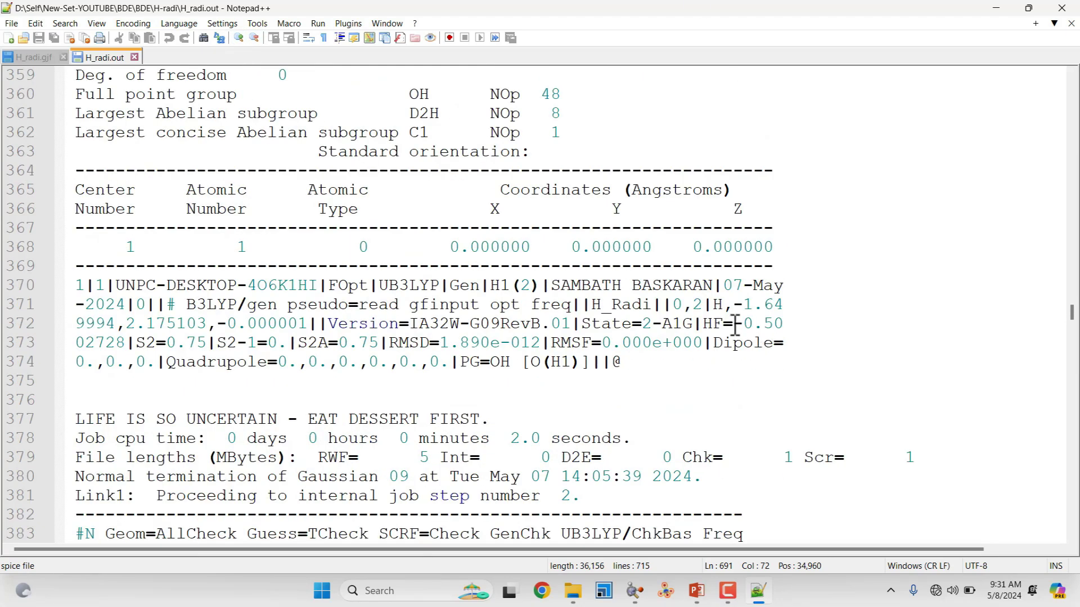
pyautogui.moveTo(704, 325); pyautogui.dragTo(178, 332)
pyautogui.moveTo(136, 347); pyautogui.dragTo(127, 347)
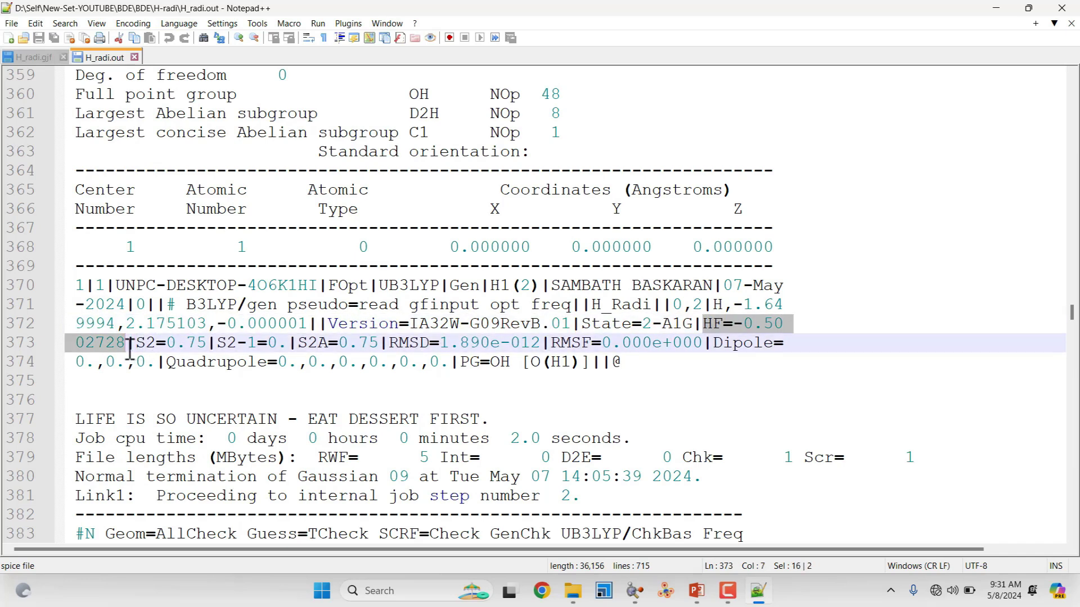
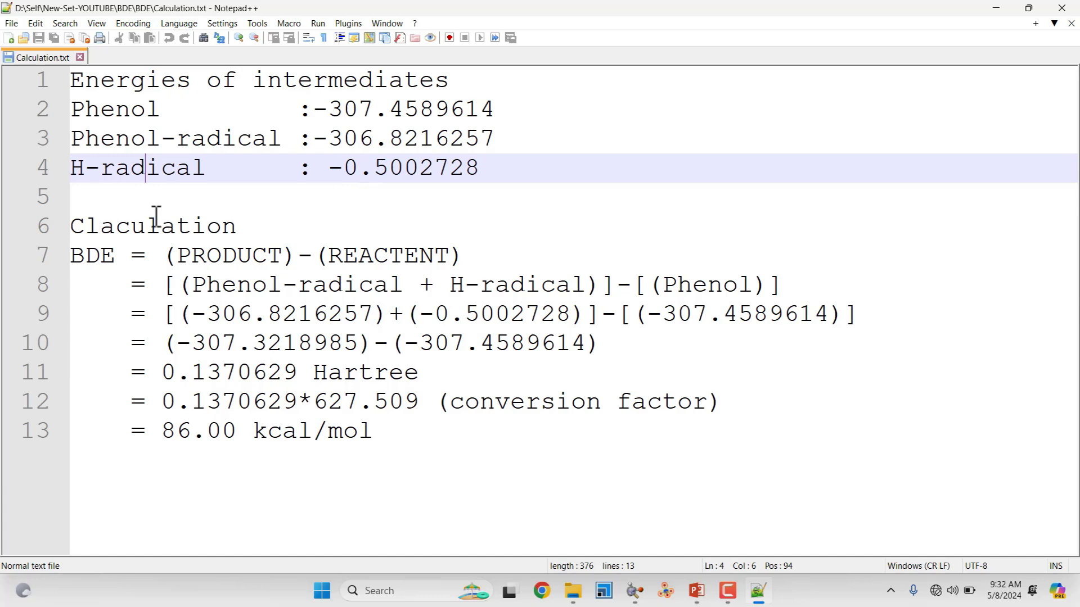
# Step: Review the phenol, phenol-radical and H-radical energies listed in Calculation.txt, ending at the calculation heading
pyautogui.click(110, 110)
pyautogui.click(112, 140)
pyautogui.moveTo(113, 140); pyautogui.dragTo(494, 141)
pyautogui.moveTo(159, 169); pyautogui.dragTo(207, 168)
pyautogui.moveTo(333, 171); pyautogui.dragTo(520, 180)
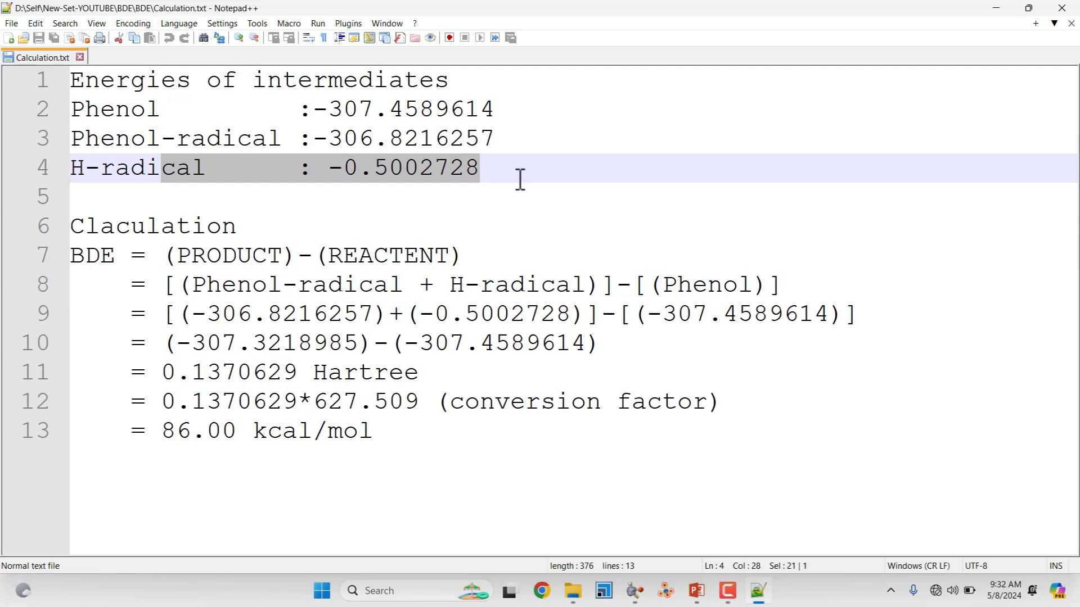
pyautogui.click(225, 234)
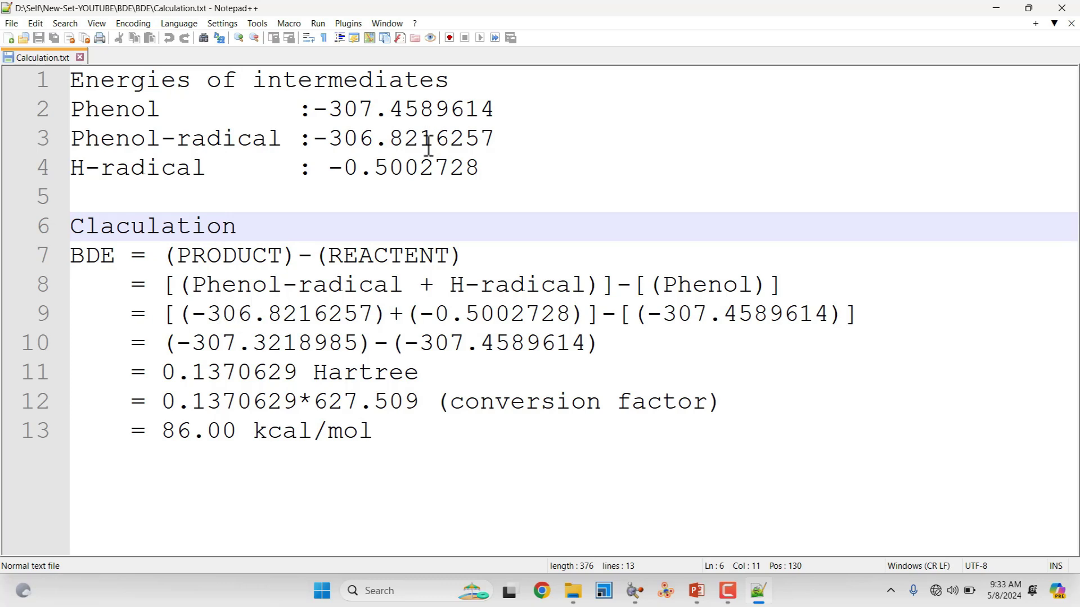
# Step: Review the line that substitutes the three energies into the BDE formula and the simplified subtraction beneath it
pyautogui.click(347, 314)
pyautogui.click(447, 314)
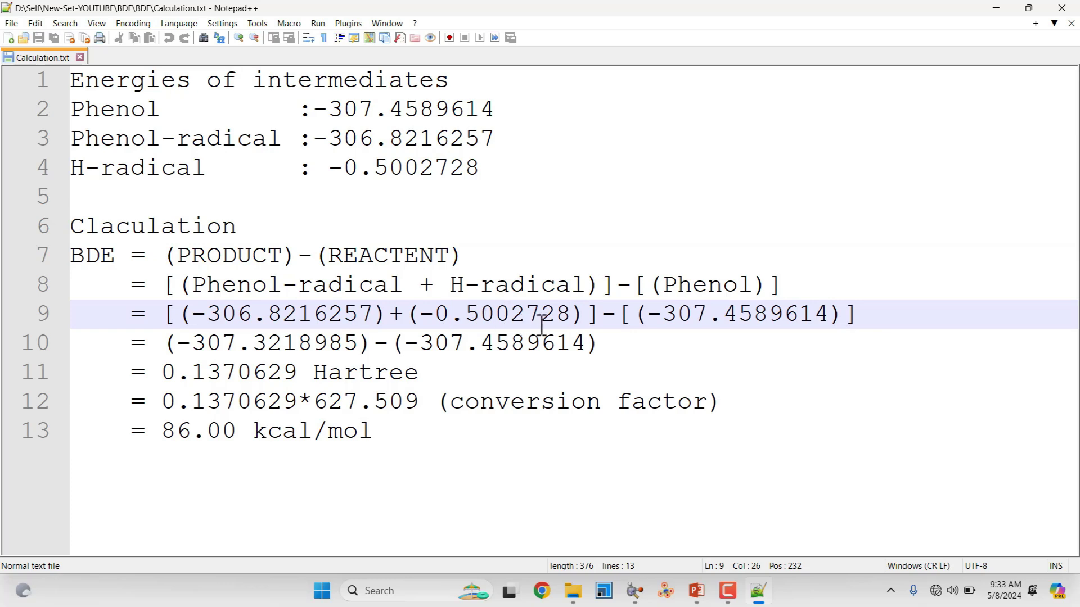
pyautogui.click(692, 325)
pyautogui.moveTo(869, 314); pyautogui.dragTo(163, 313)
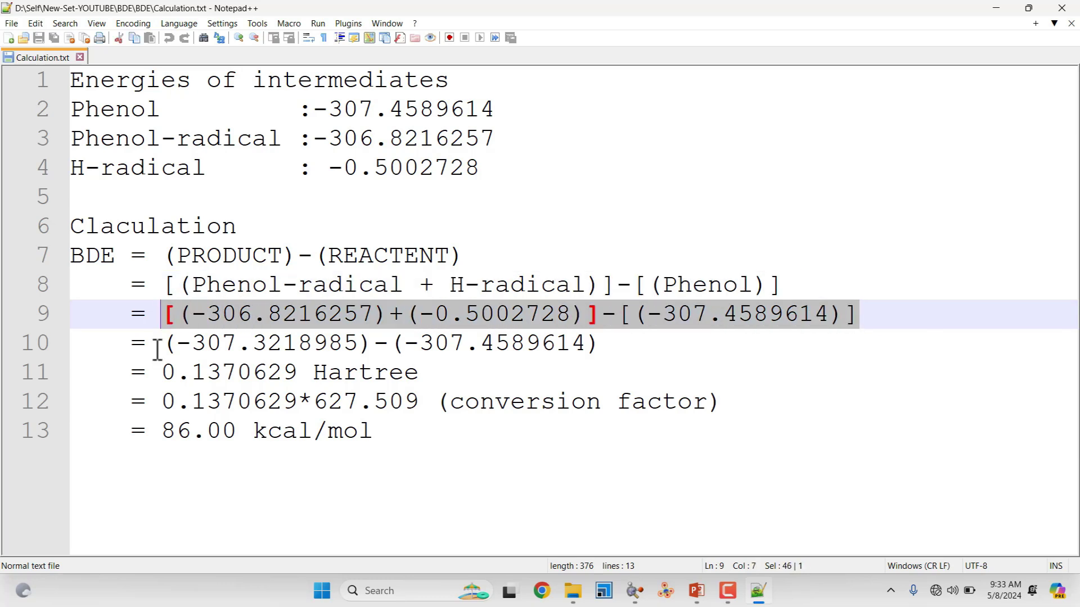
pyautogui.click(273, 318)
pyautogui.click(344, 344)
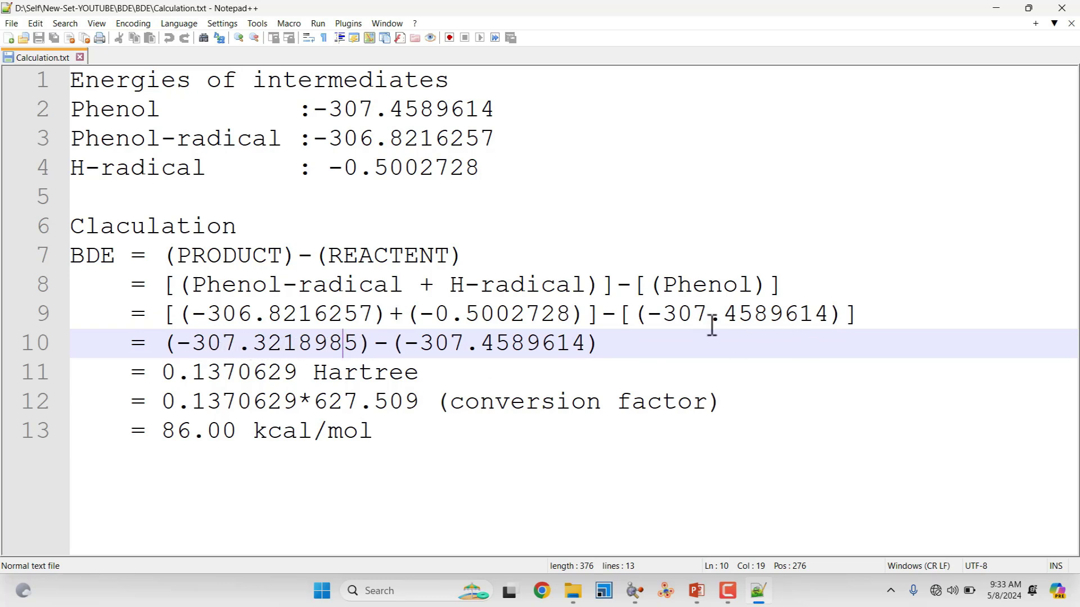
# Step: Copy (-307.3218985)-(-307.4589614) into Calculator, evaluate it, and compare the result with the Hartree line in Calculation.txt
pyautogui.moveTo(603, 343); pyautogui.dragTo(169, 352)
pyautogui.hotkey('ctrl', 'c')
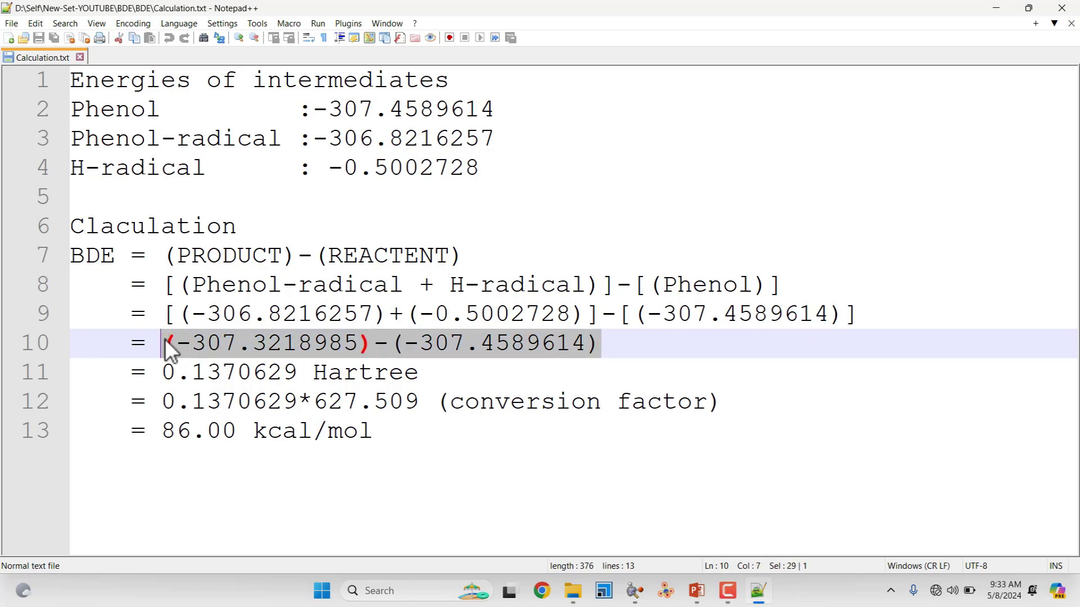
pyautogui.click(403, 591)
pyautogui.write('calc')
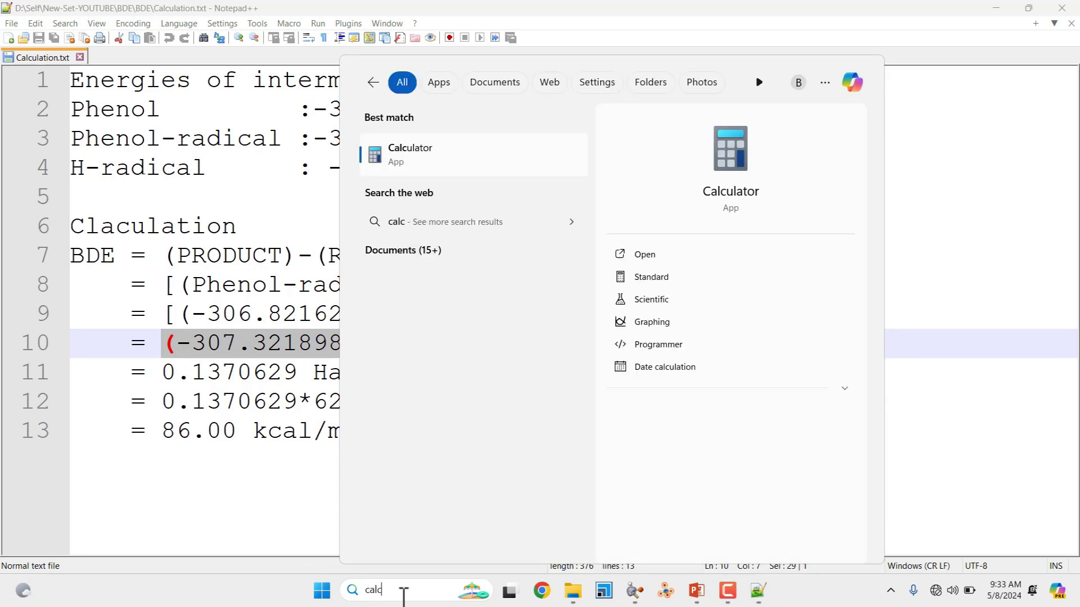
pyautogui.press('Return')
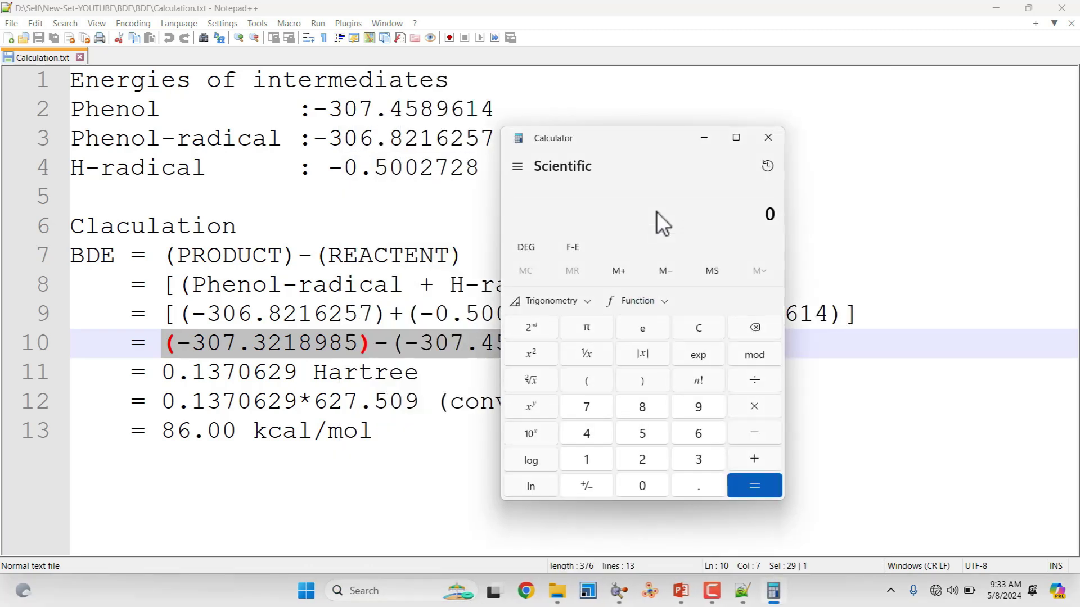
pyautogui.hotkey('ctrl', 'v')
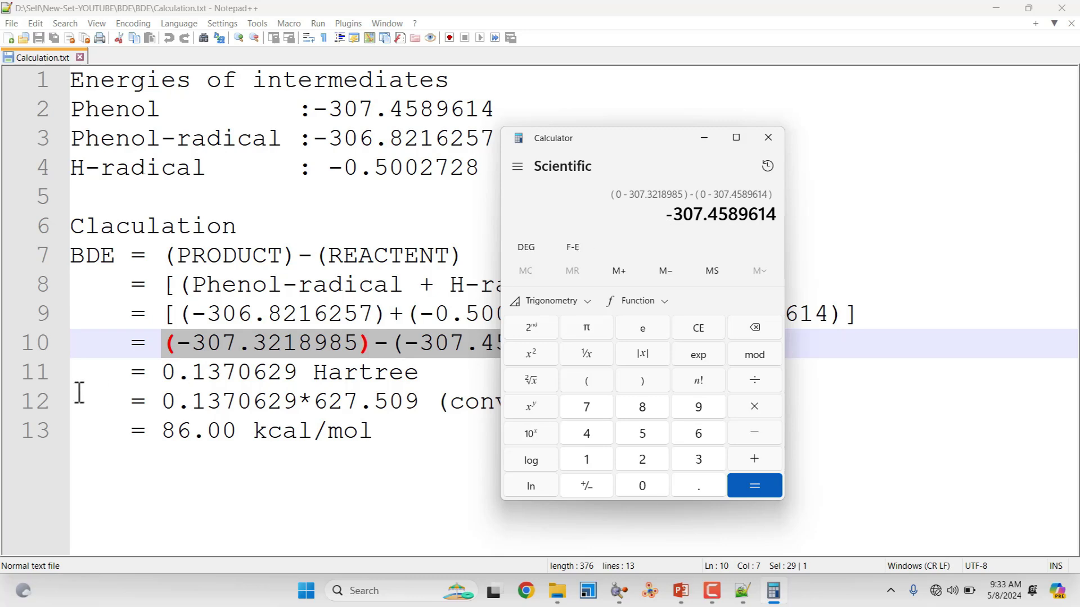
pyautogui.click(755, 487)
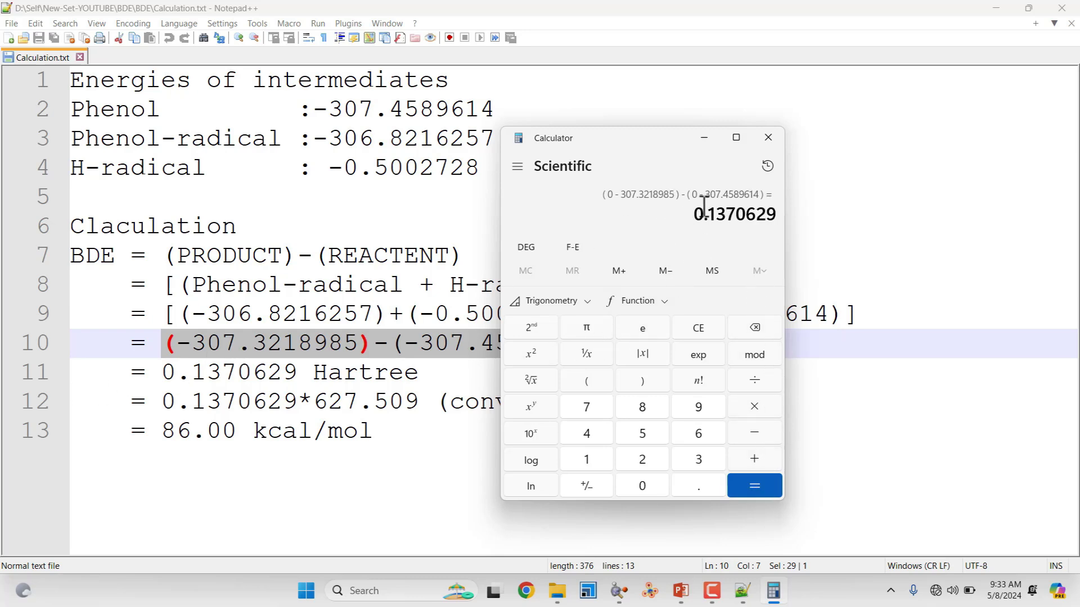
pyautogui.moveTo(695, 215); pyautogui.dragTo(779, 222)
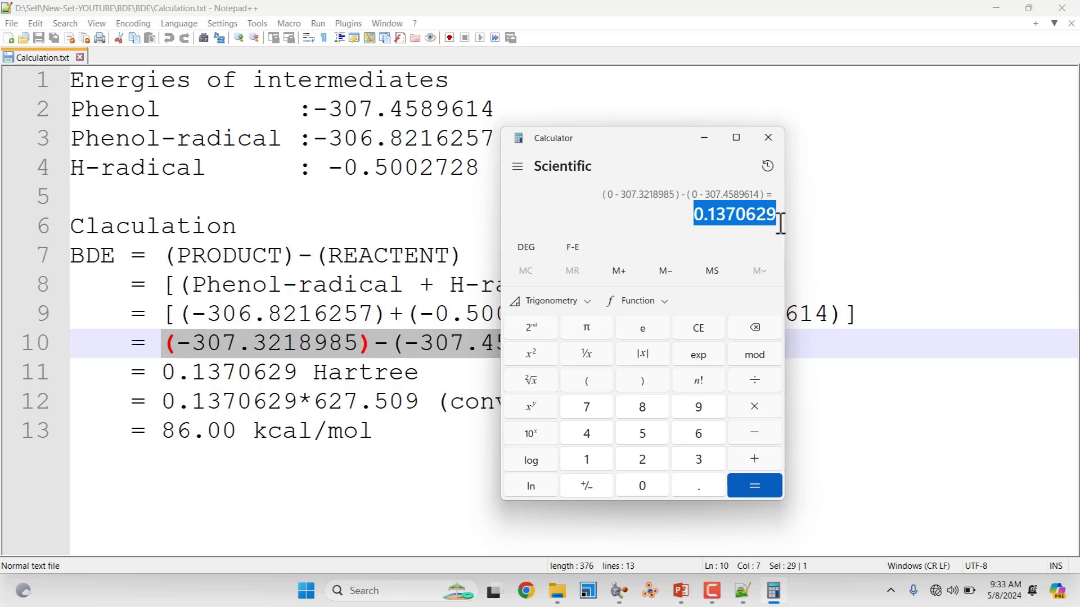
pyautogui.click(270, 374)
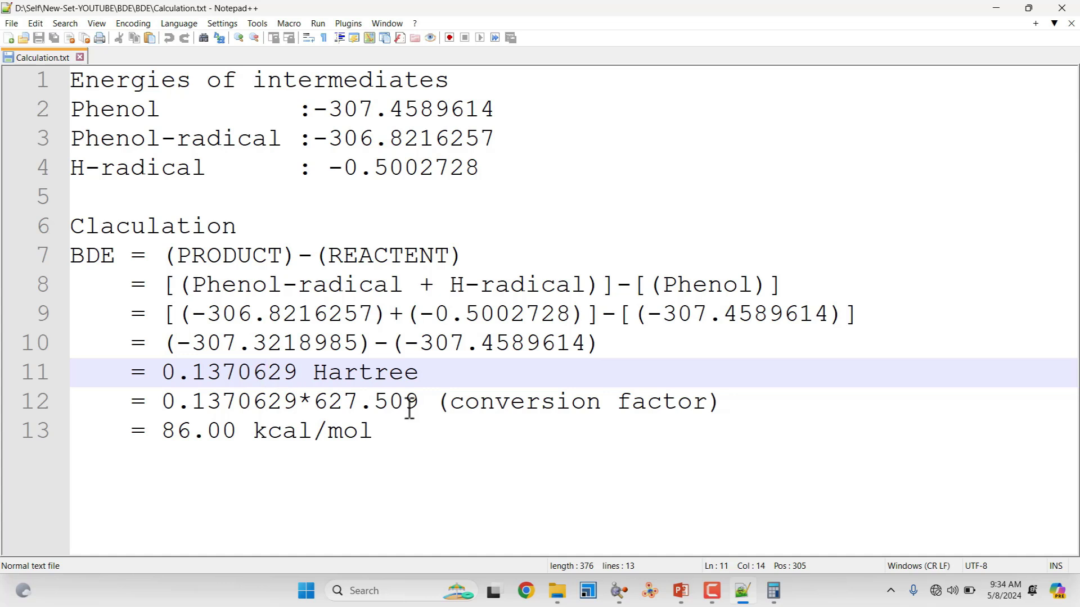
# Step: Copy 0.1370629*627.509 from the conversion line into Calculator, evaluate the product and highlight the result
pyautogui.moveTo(419, 405); pyautogui.dragTo(162, 412)
pyautogui.hotkey('ctrl', 'c')
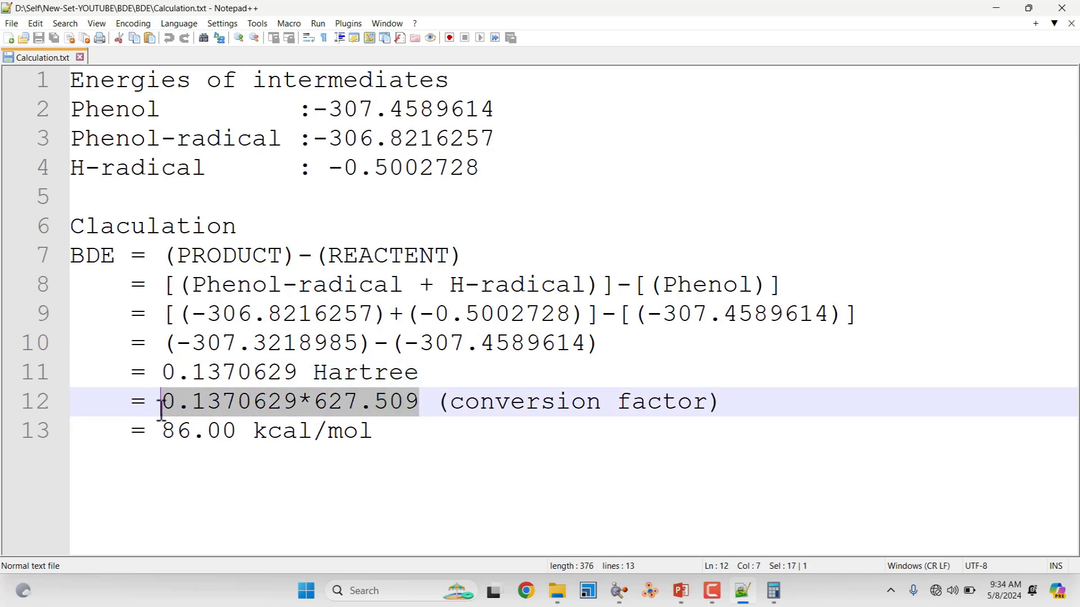
pyautogui.click(774, 591)
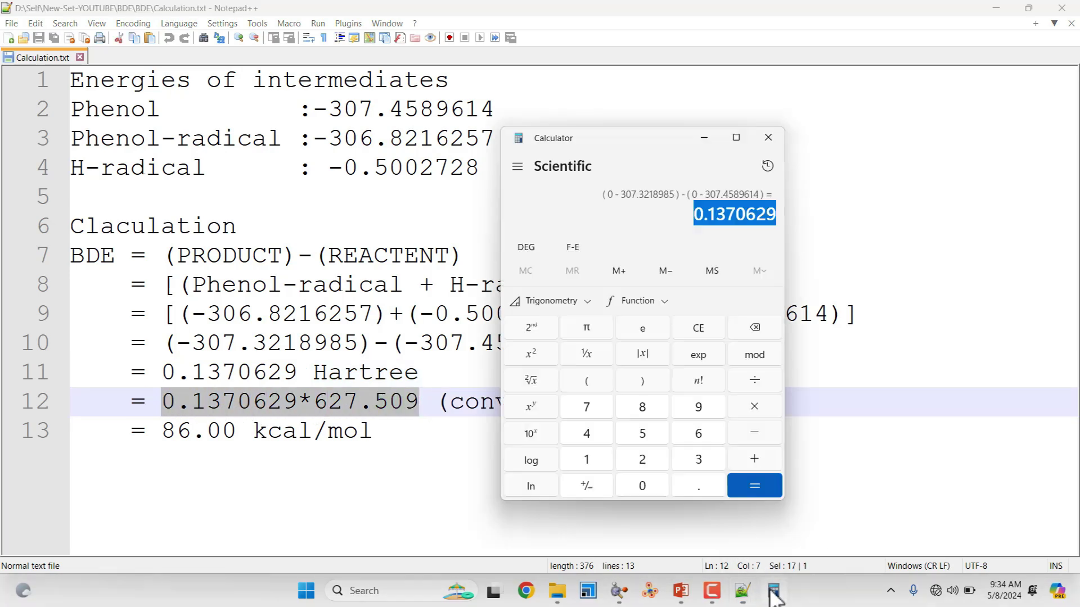
pyautogui.click(706, 329)
pyautogui.hotkey('ctrl', 'v')
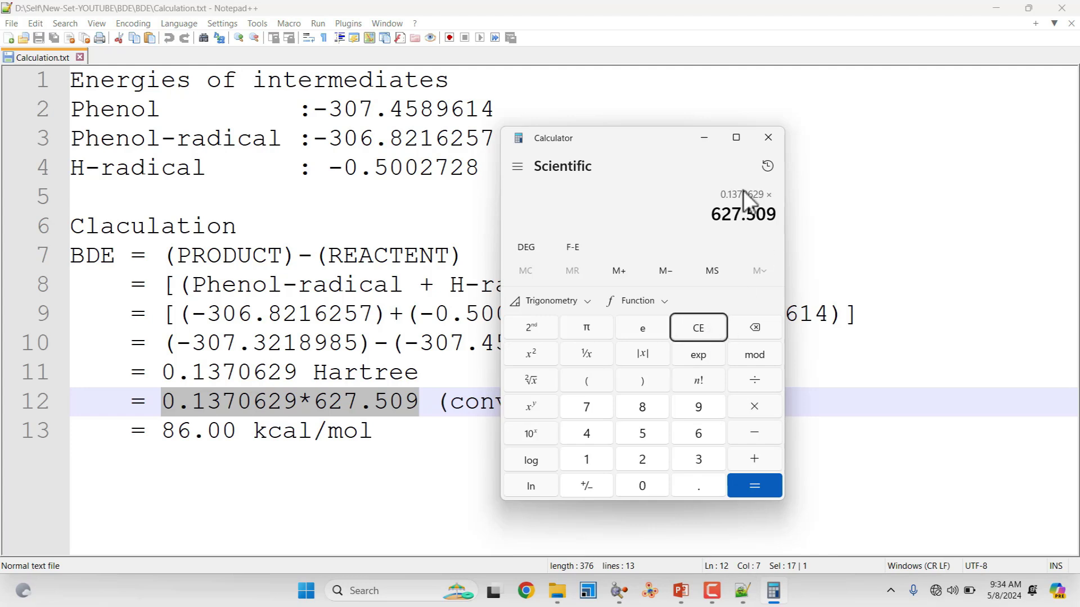
pyautogui.click(755, 486)
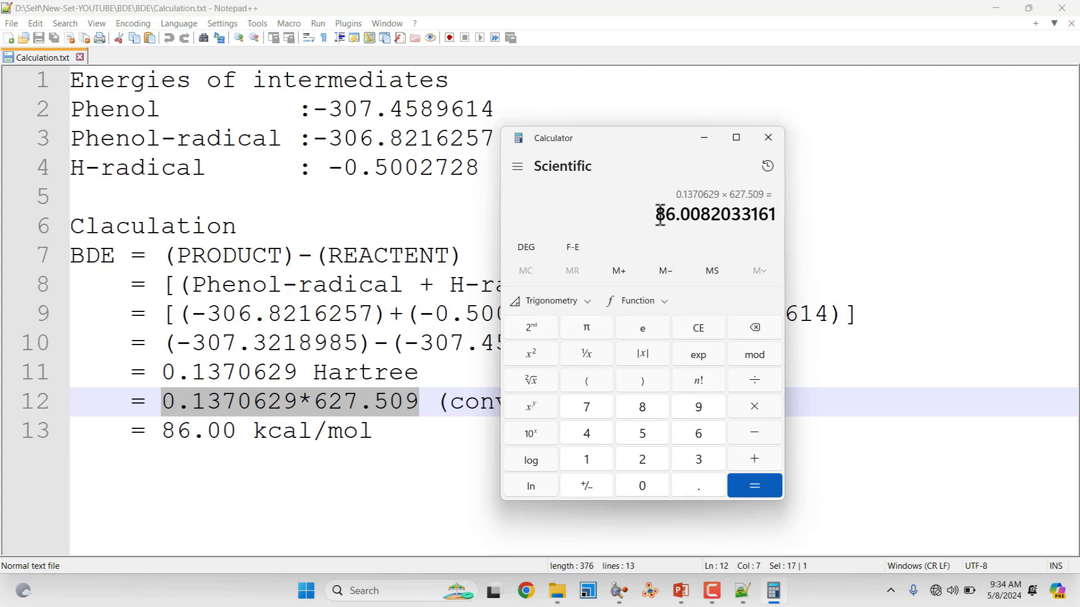
pyautogui.moveTo(660, 215); pyautogui.dragTo(784, 220)
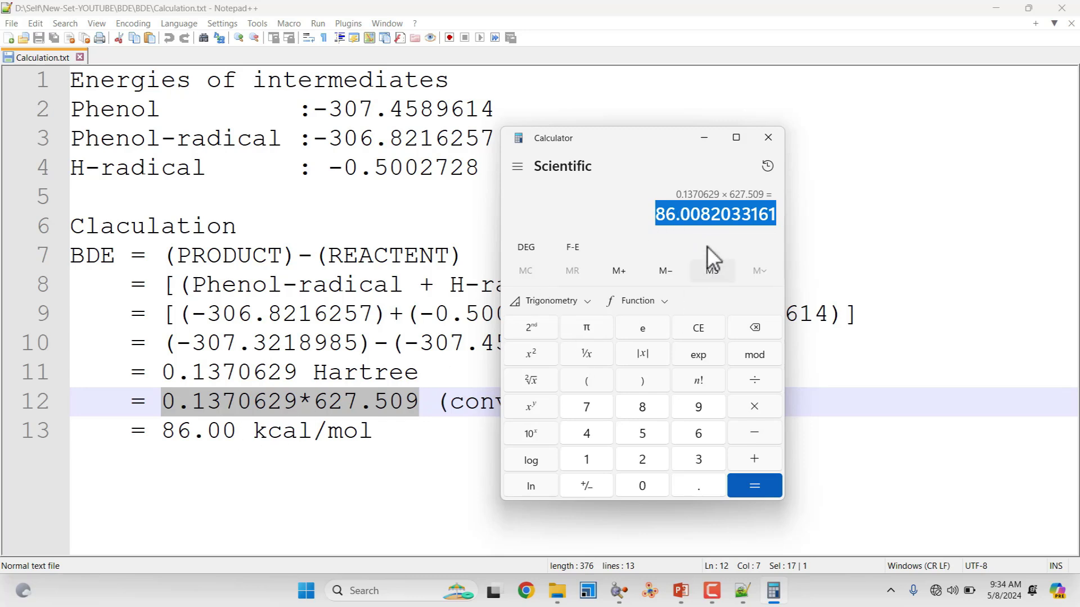
# Step: Correct the final BDE in Calculation.txt to 86.01 kcal/mol and save the file
pyautogui.click(226, 431)
pyautogui.moveTo(226, 431); pyautogui.dragTo(232, 433)
pyautogui.write('1')
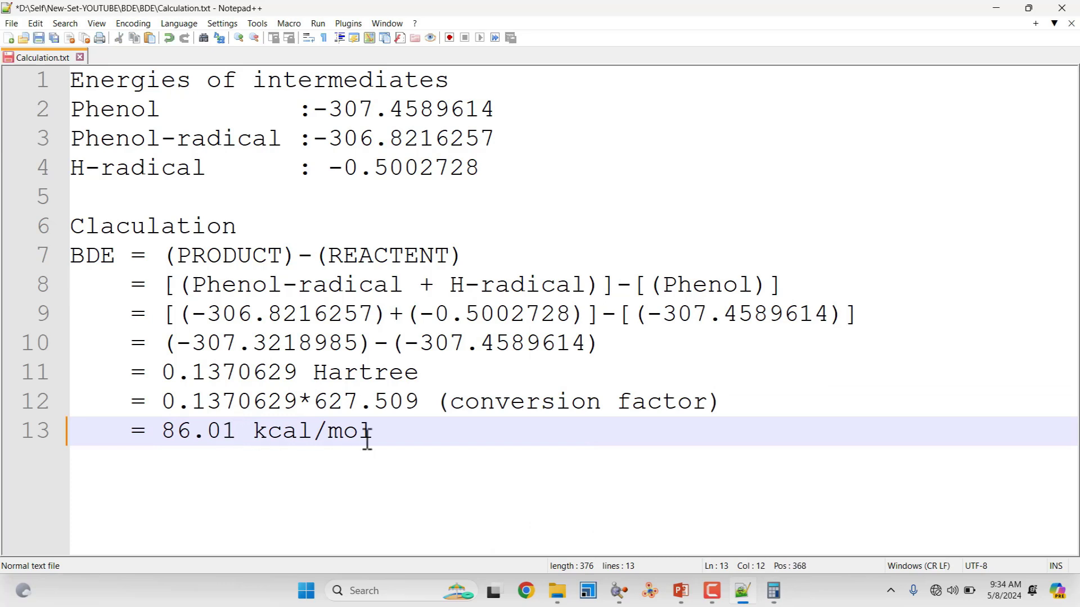
pyautogui.click(37, 38)
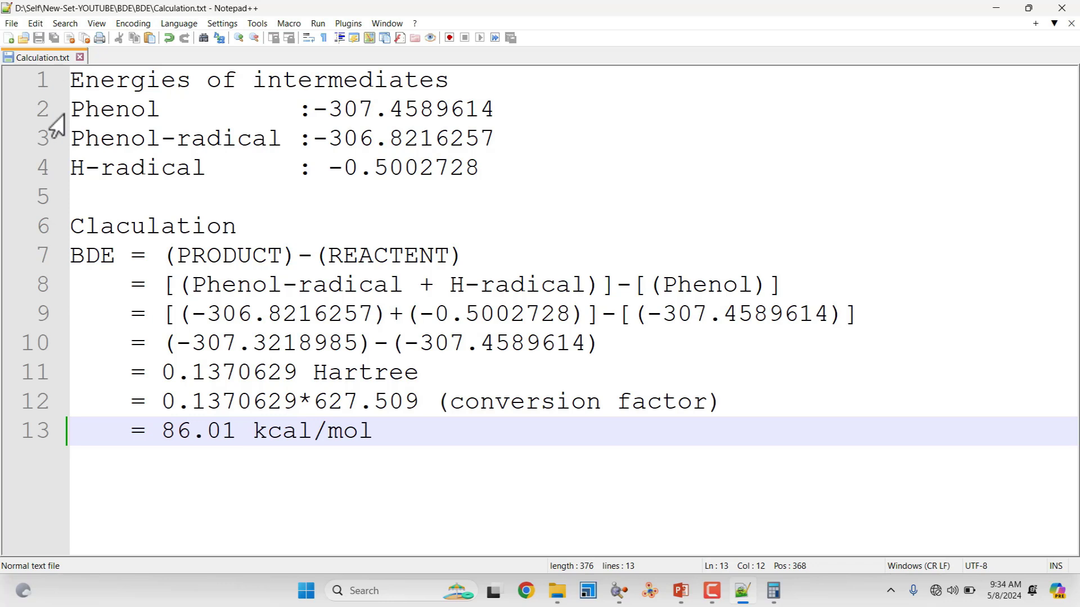
pyautogui.click(382, 439)
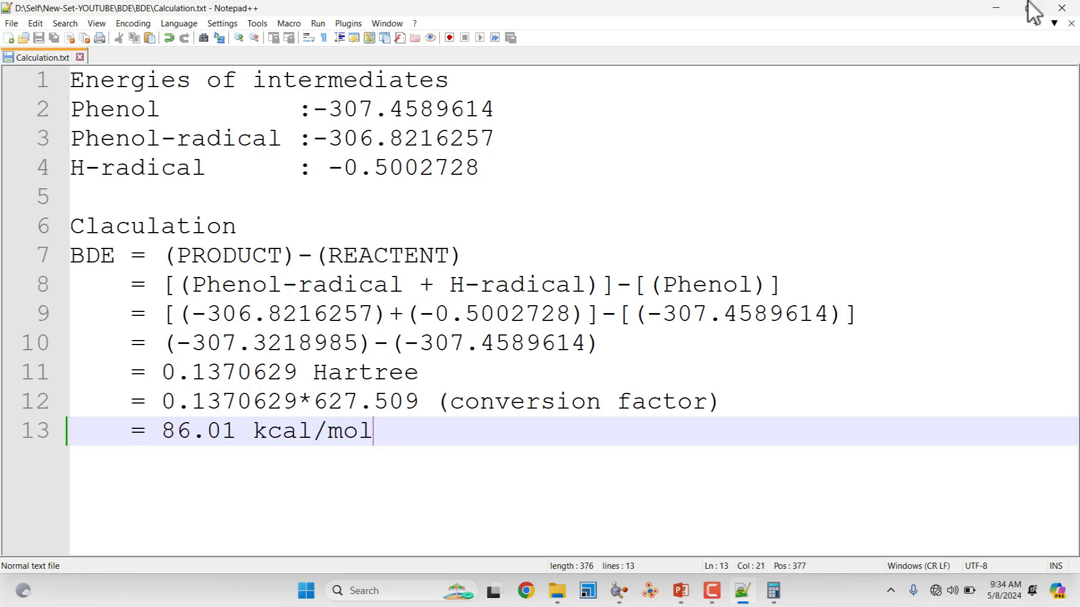
# Step: Minimize the editor, go up to the parent BDE folder and open c8re00198g.pdf
pyautogui.click(1007, 8)
pyautogui.click(282, 312)
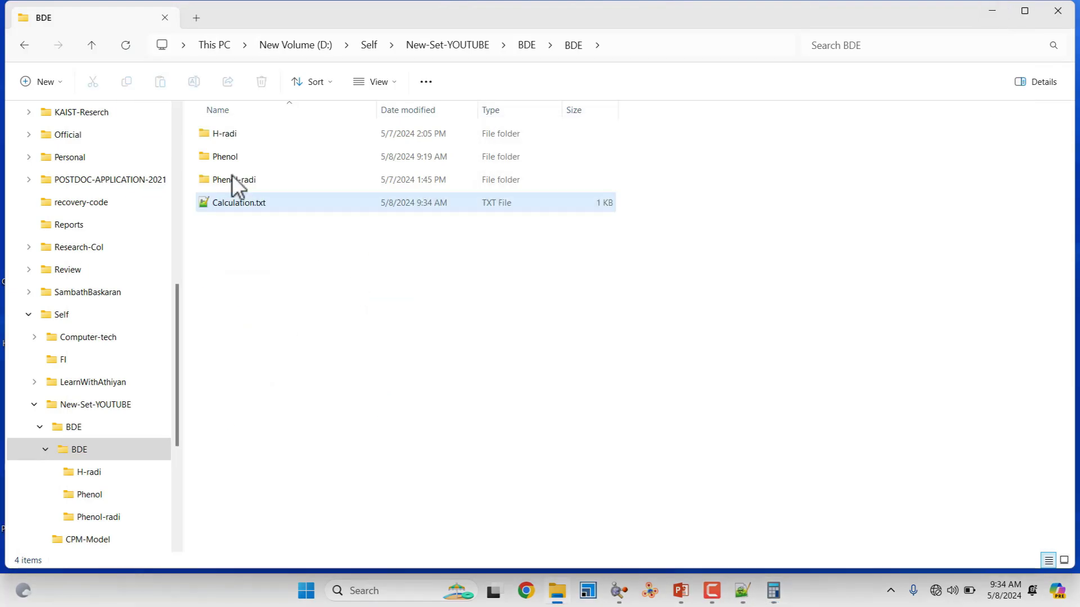
pyautogui.click(92, 45)
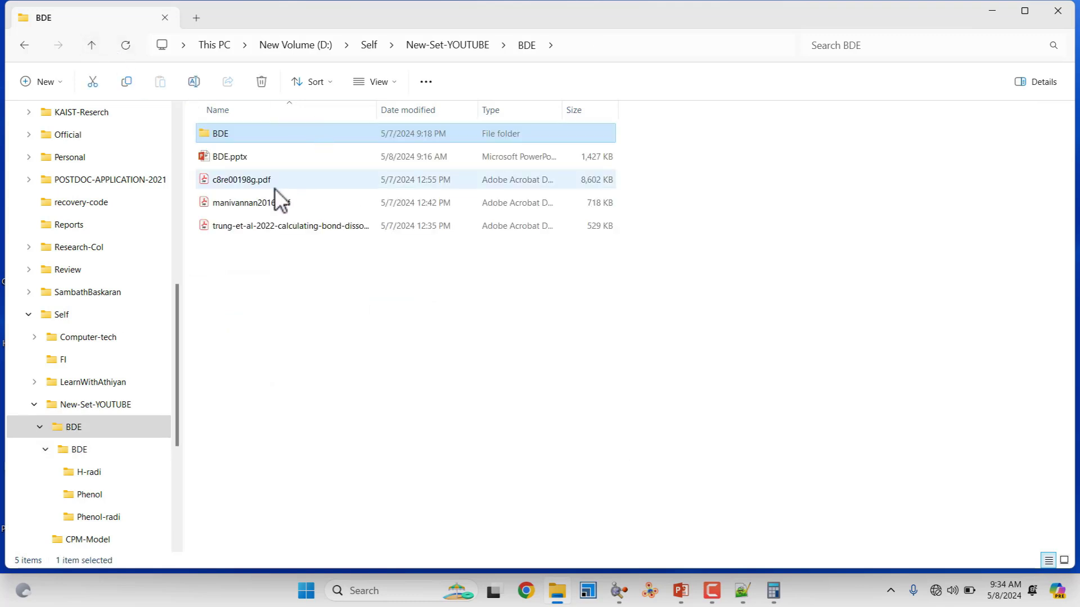
pyautogui.click(260, 183)
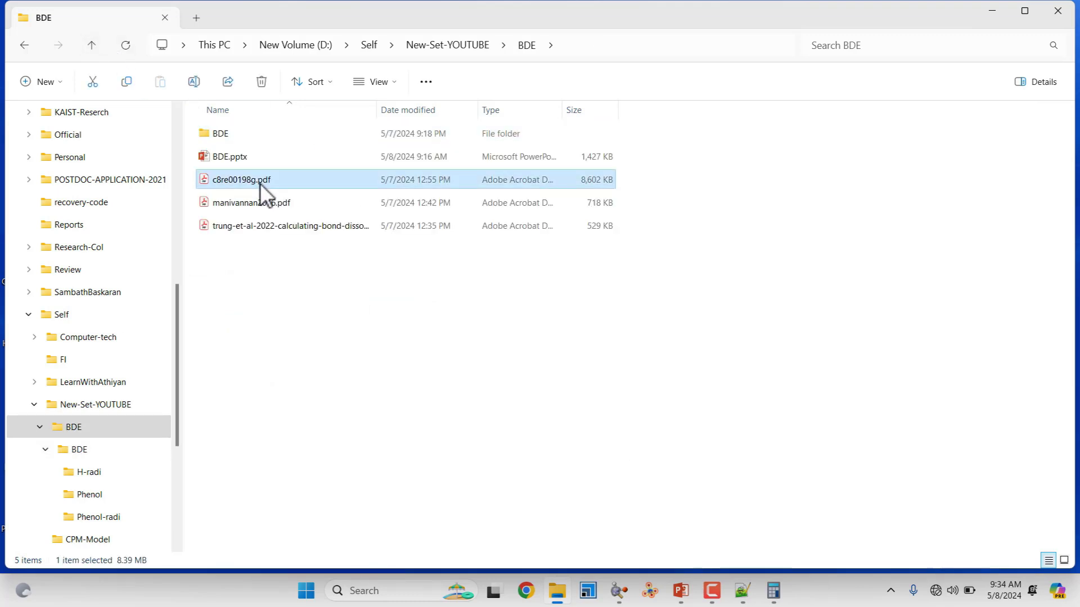
pyautogui.doubleClick(259, 184)
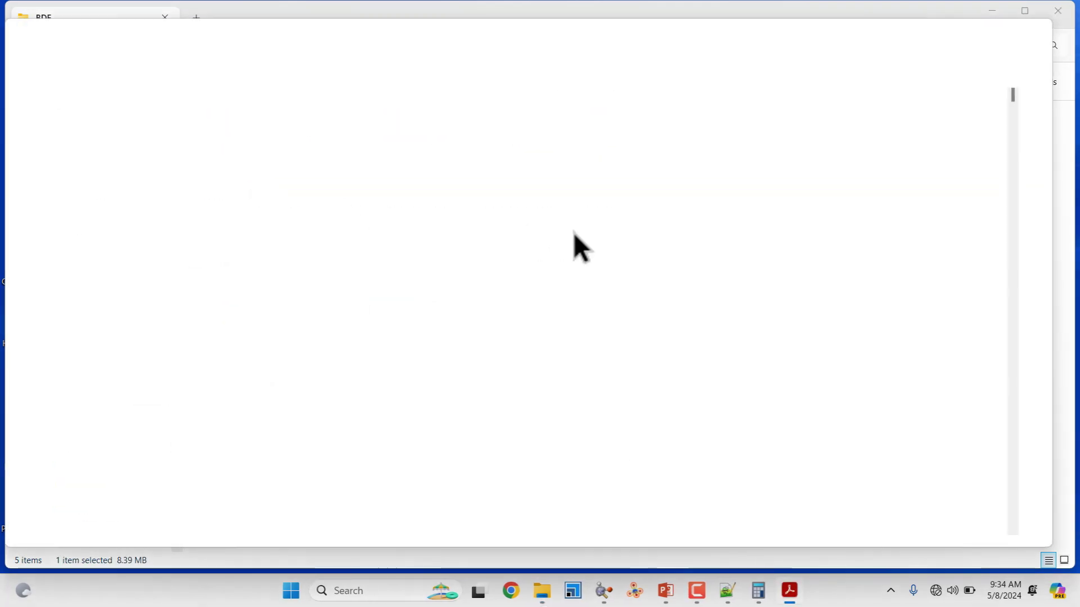
# Step: Find Fig. 2 with the bond dissociation energies in the paper and close the tools pane to widen the page
pyautogui.scroll(-10, 618, 241)
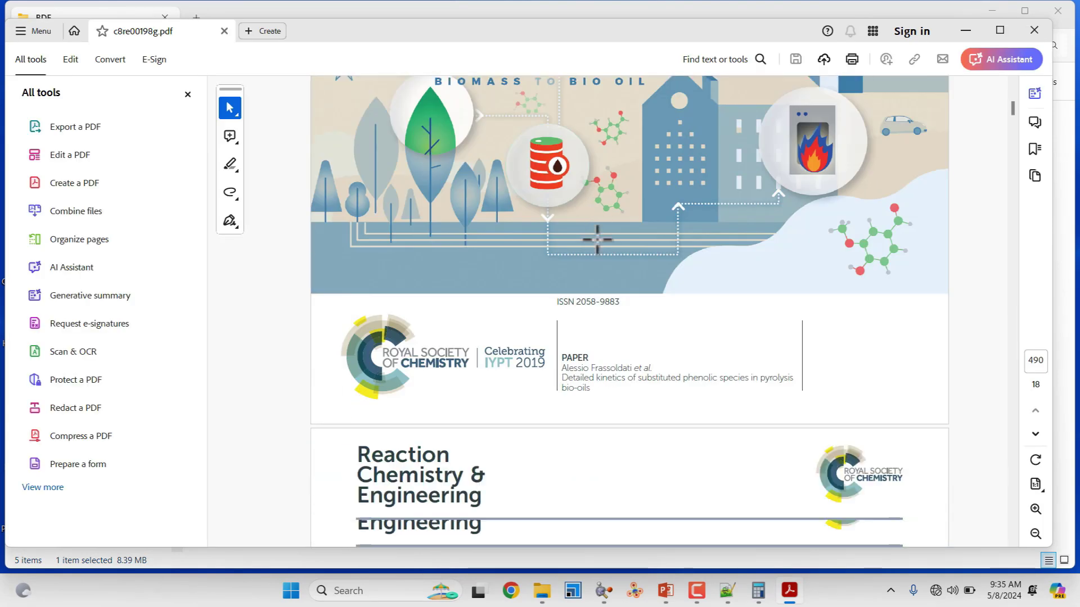
pyautogui.scroll(-20, 602, 243)
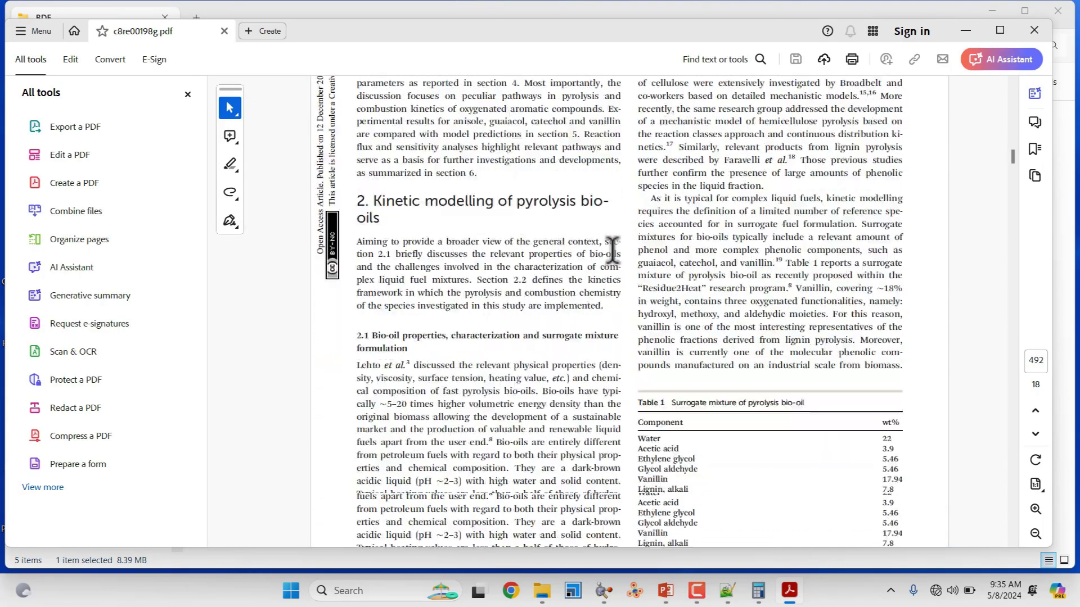
pyautogui.scroll(-20, 613, 252)
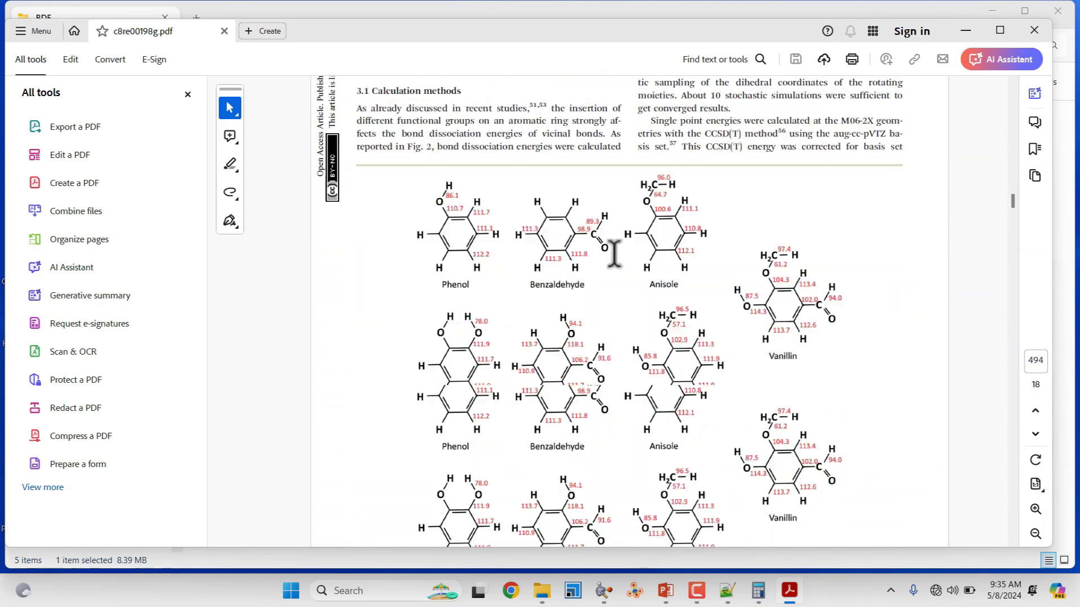
pyautogui.scroll(2, 475, 347)
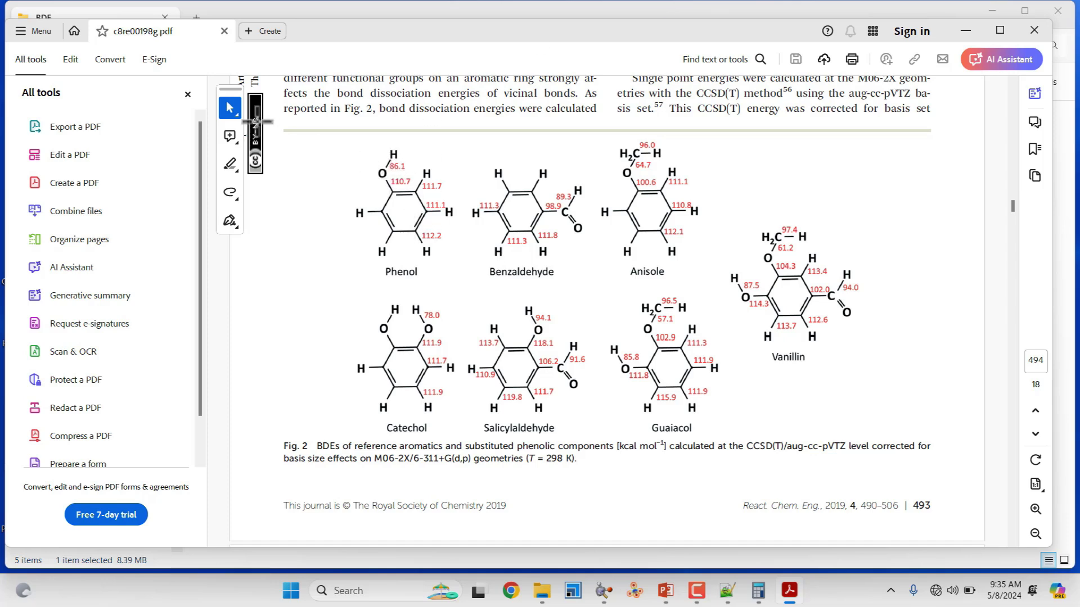
pyautogui.click(186, 95)
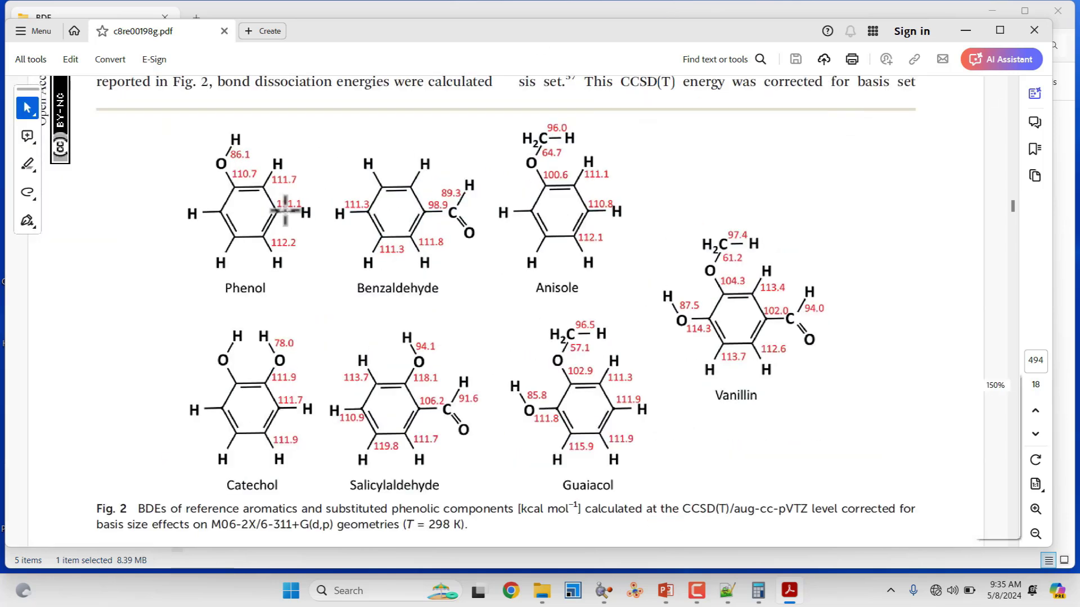
# Step: Zoom in on phenol in Fig. 2 to examine its O-H bond dissociation energy, and return to the full figure
pyautogui.scroll(1, 285, 210)
pyautogui.scroll(1, 150, 163)
pyautogui.scroll(3, 180, 217)
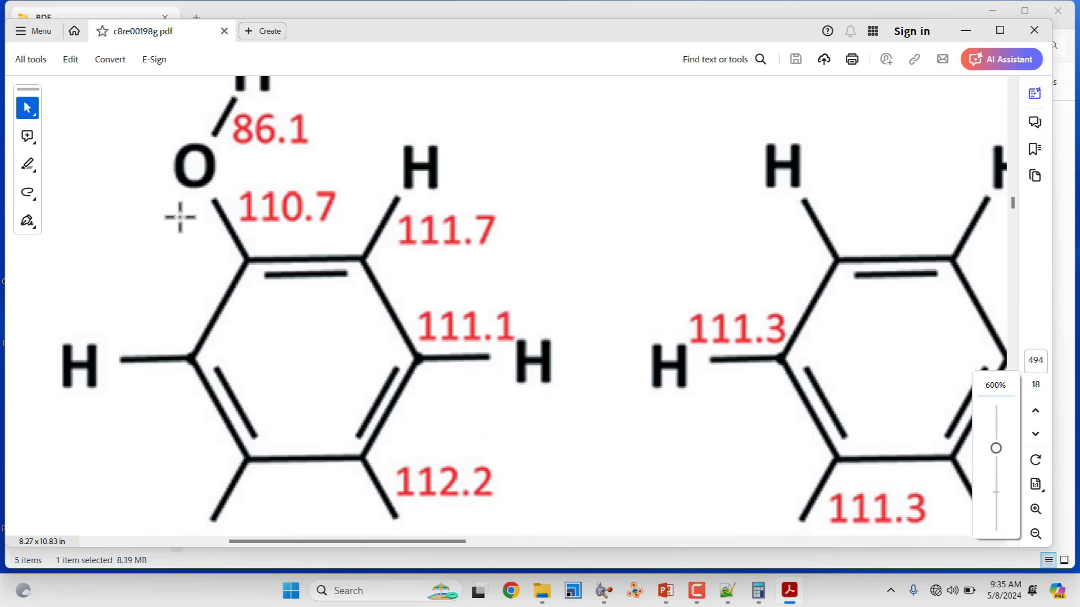
pyautogui.scroll(-1, 180, 217)
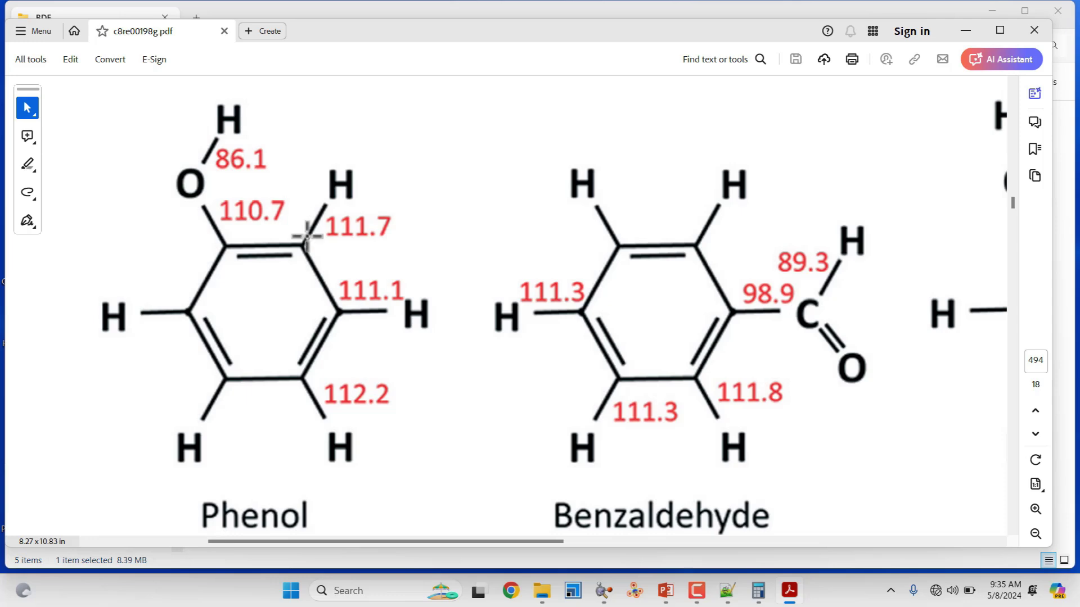
pyautogui.scroll(-5, 312, 236)
pyautogui.scroll(1, 311, 236)
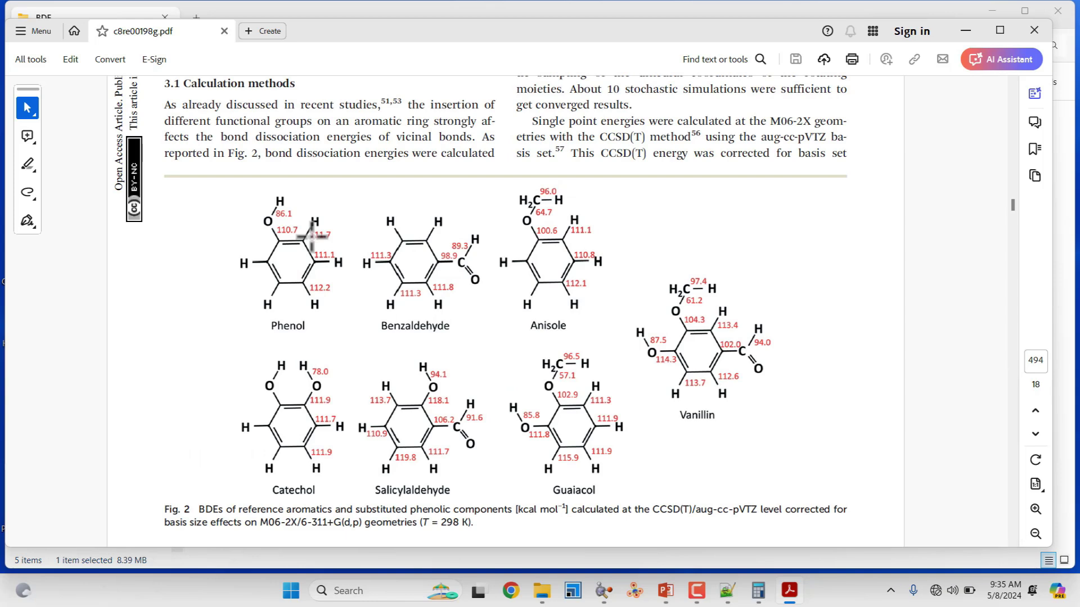
# Step: Minimize the paper, clear the file selection and switch to the PowerPoint presentation
pyautogui.click(966, 37)
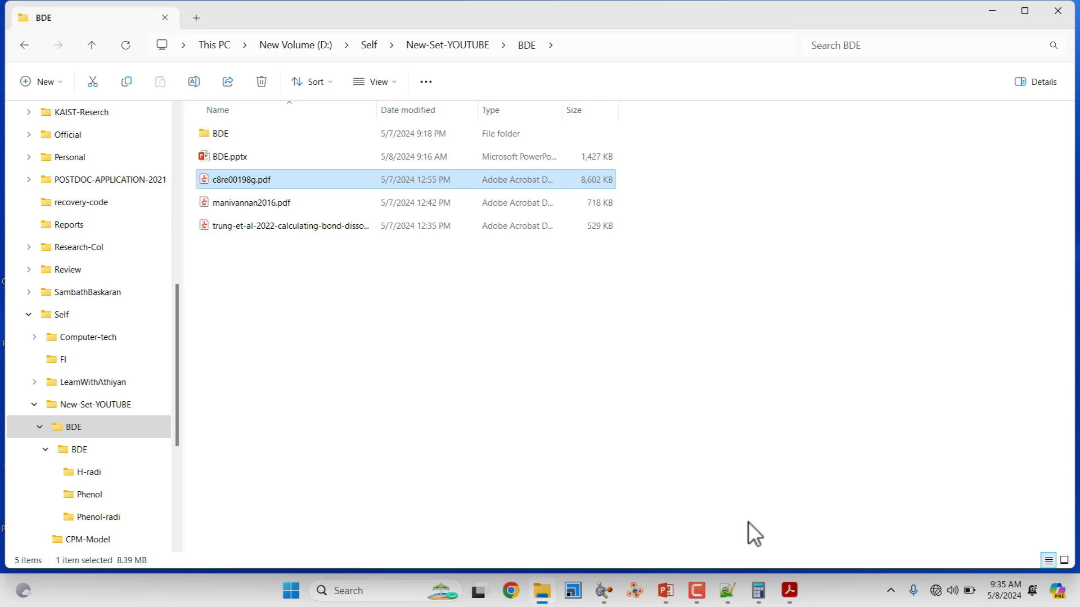
pyautogui.click(759, 467)
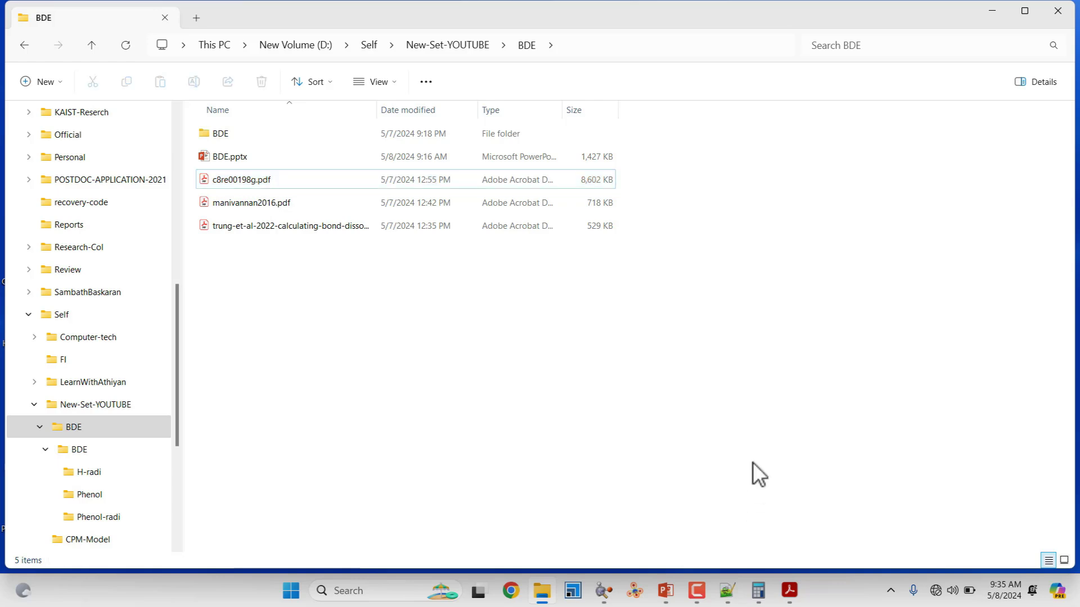
pyautogui.click(674, 591)
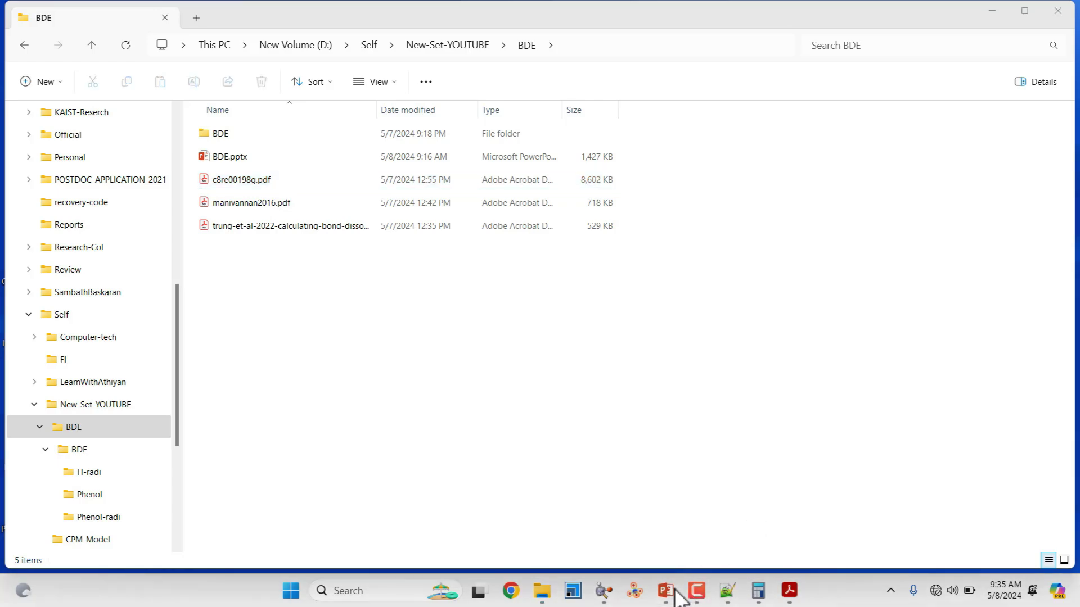